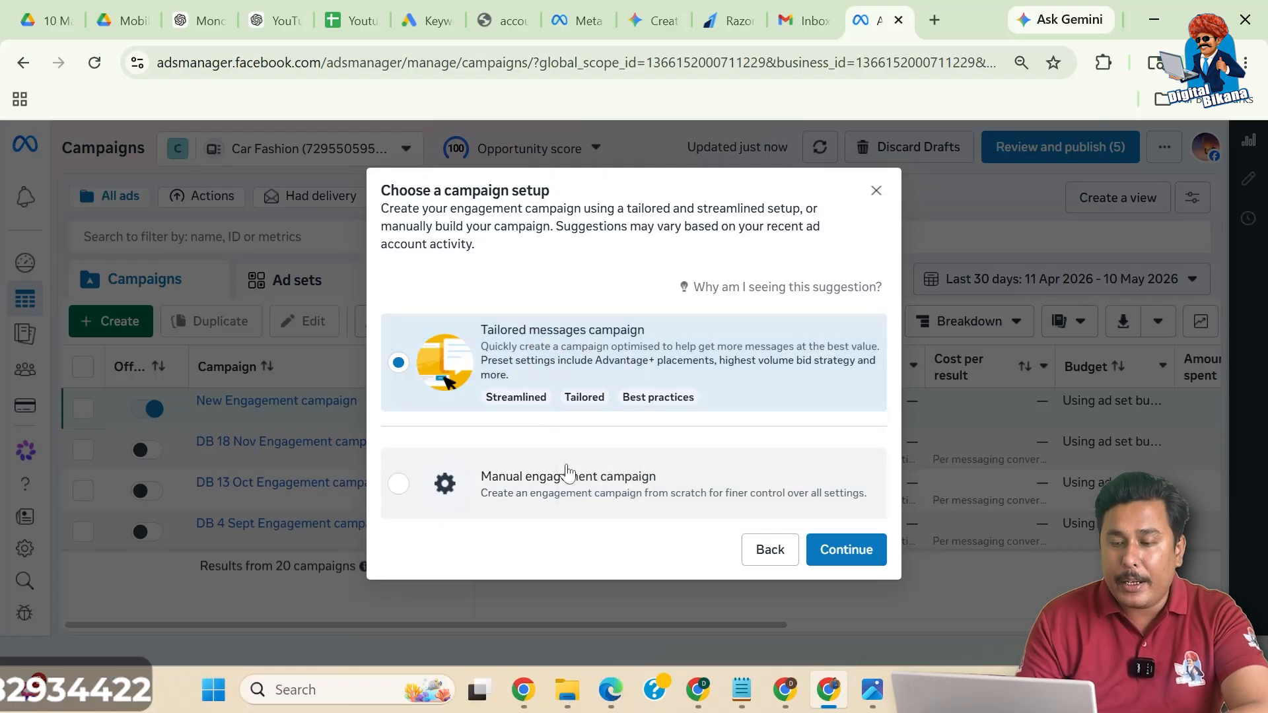
# Choose the manual engagement campaign setup and name the new campaign "Trial Campaign".
pyautogui.click(533, 489)
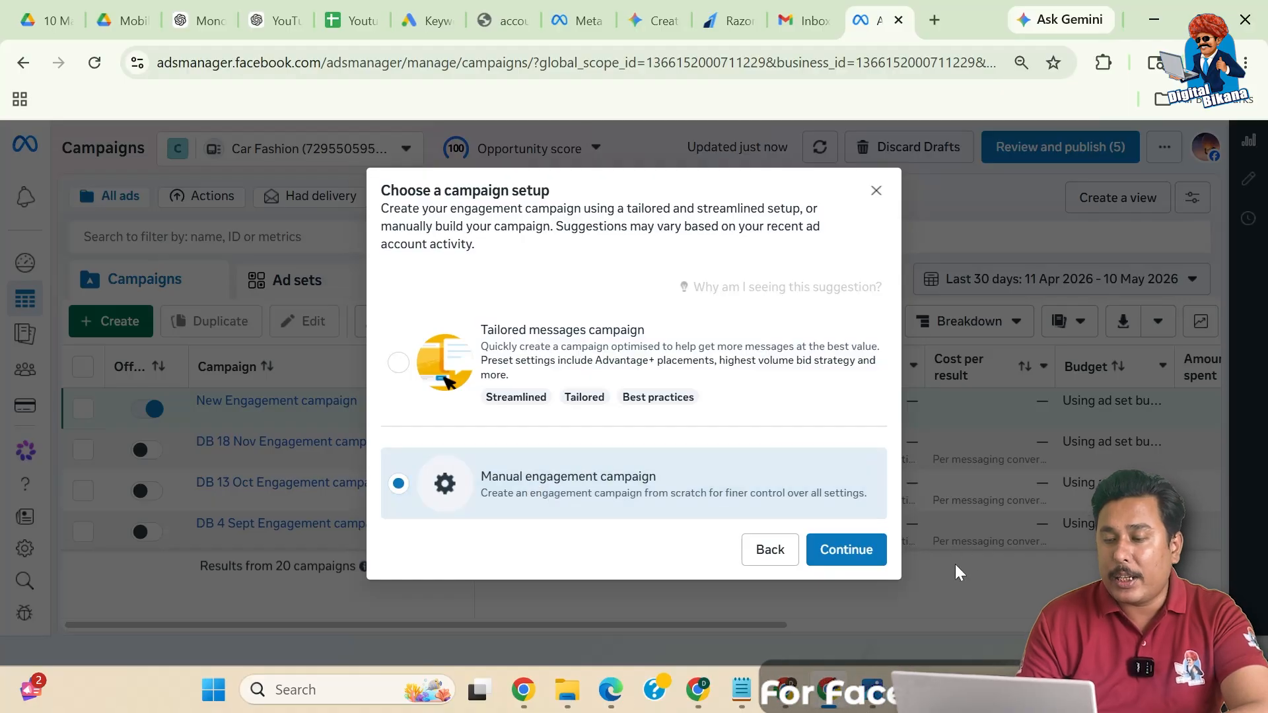
pyautogui.click(852, 552)
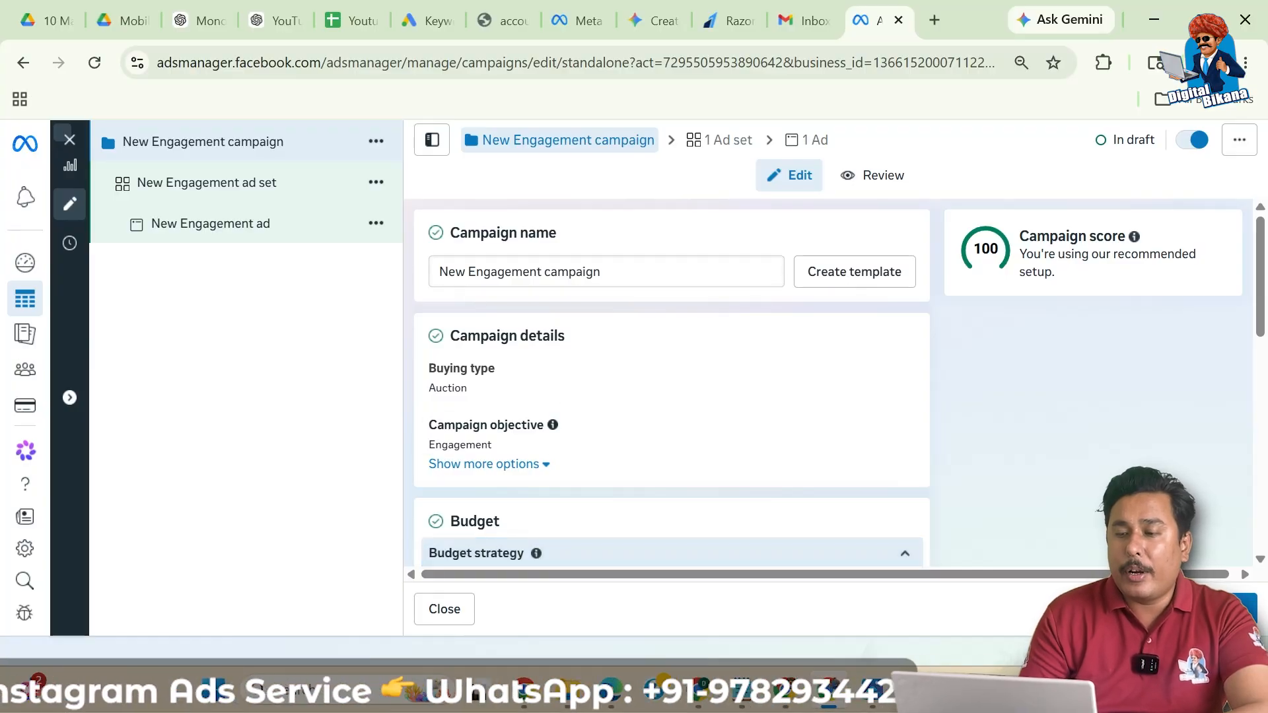
pyautogui.tripleClick(439, 280)
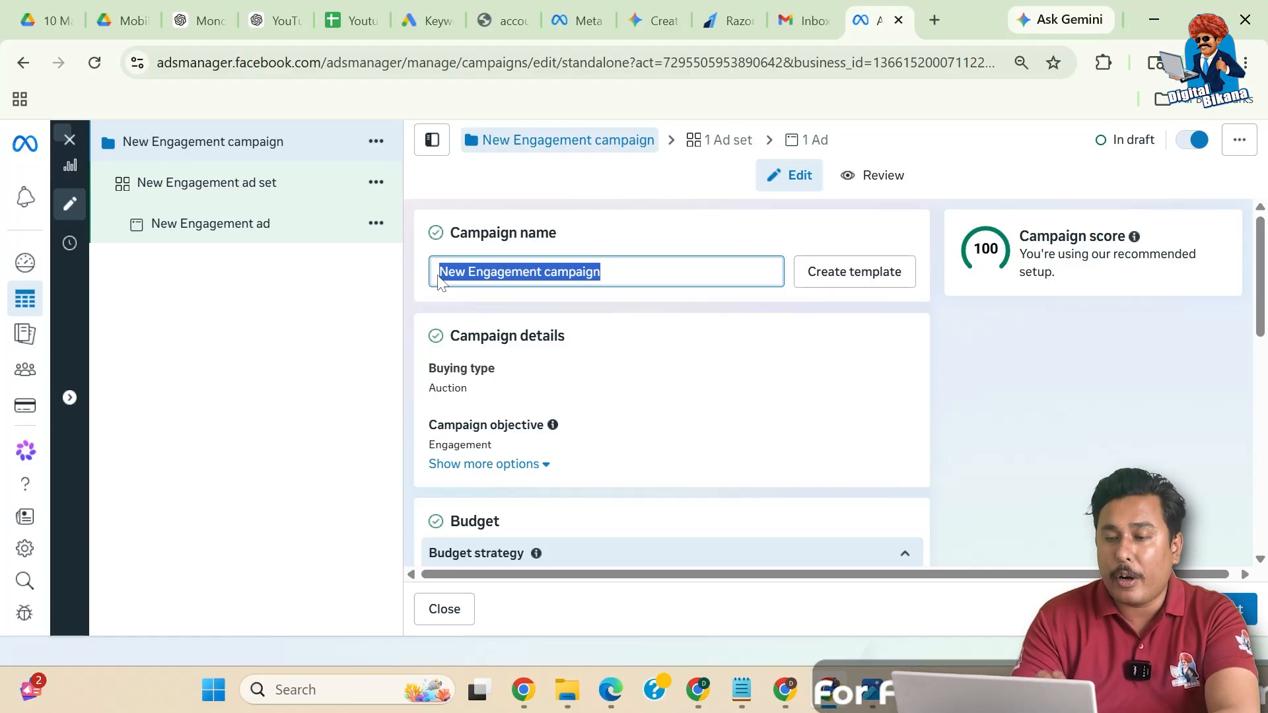
pyautogui.write('T')
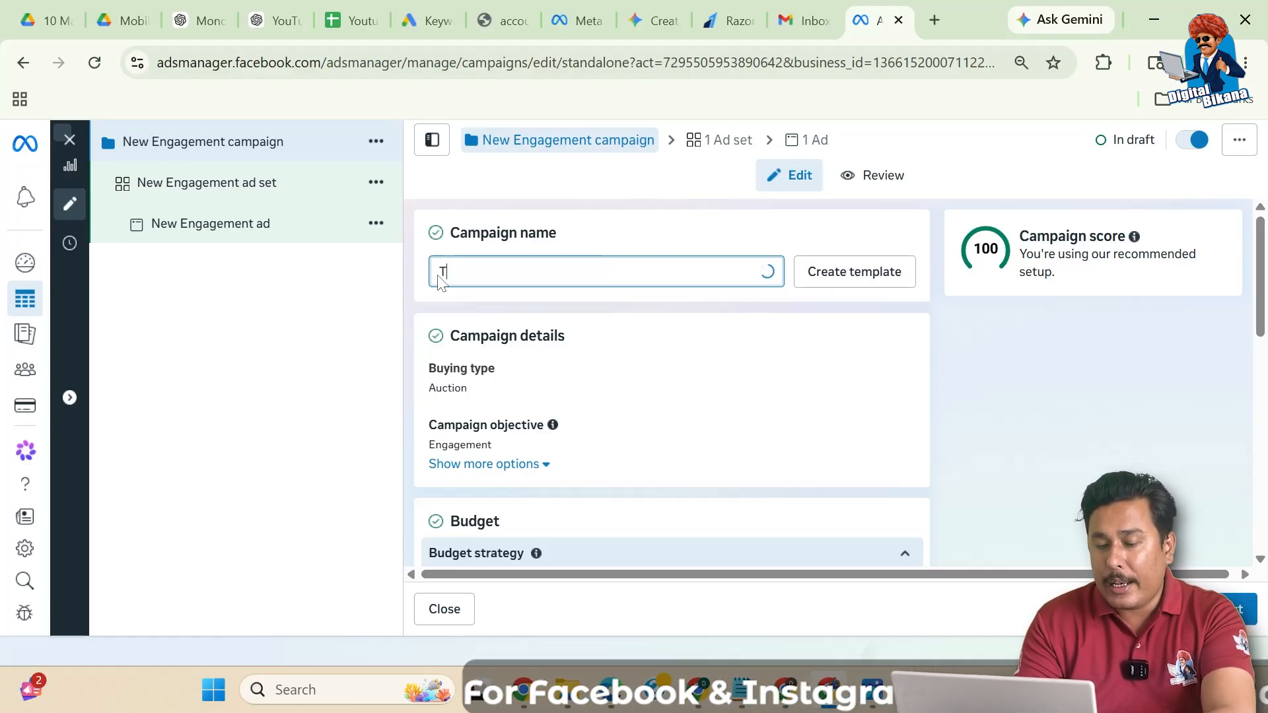
pyautogui.write('rial Ca')
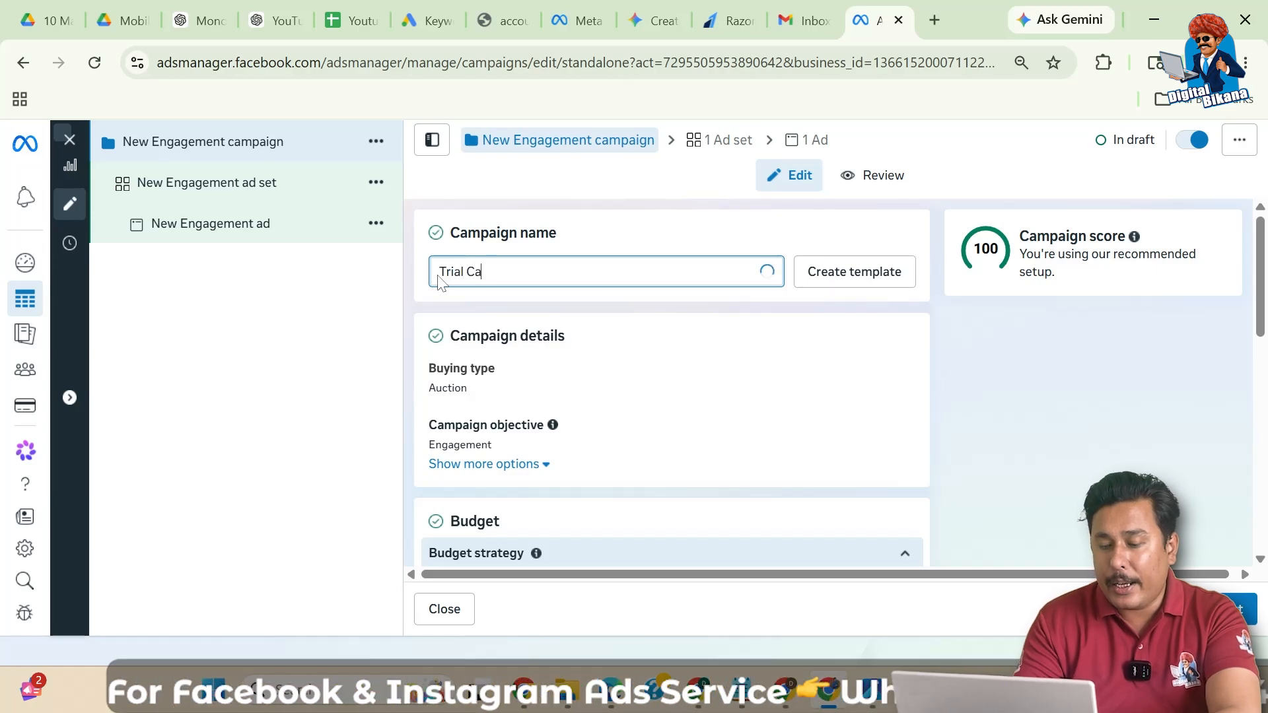
pyautogui.write('mpaign')
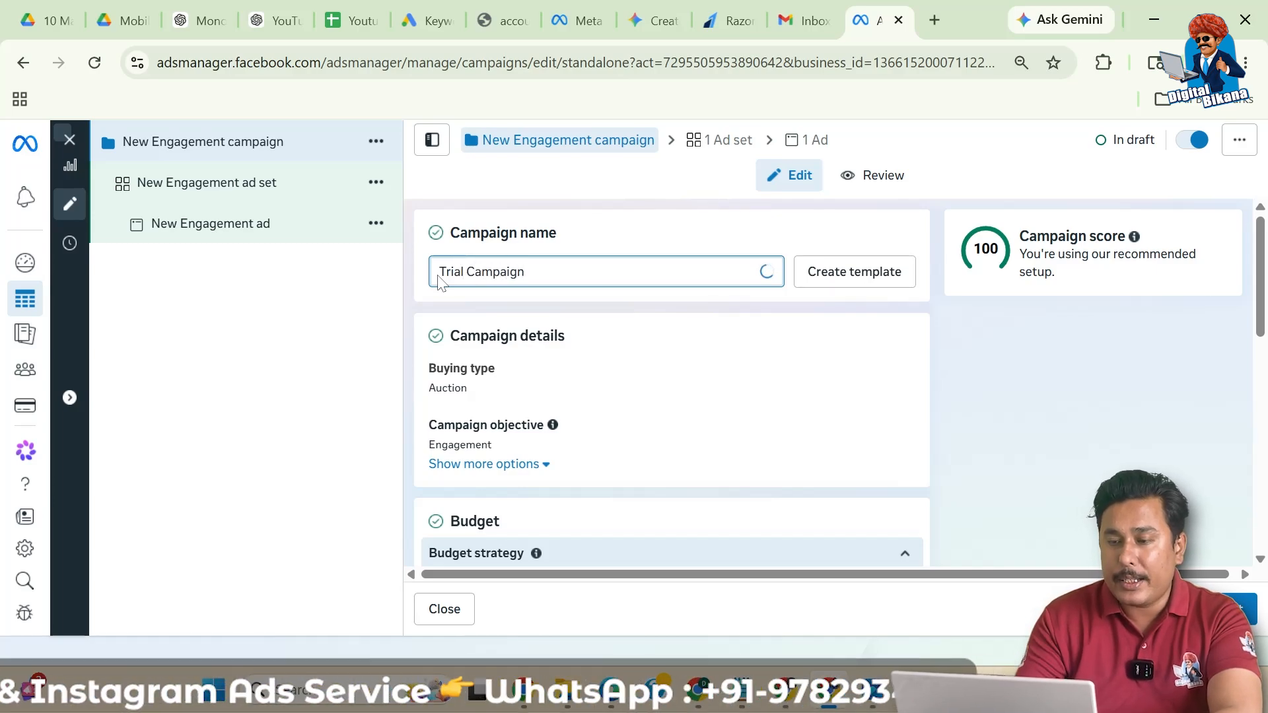
pyautogui.click(421, 301)
# Turn off sharing the budget with other ad sets in the campaign settings and continue to the ad set.
pyautogui.scroll(-1, 421, 301)
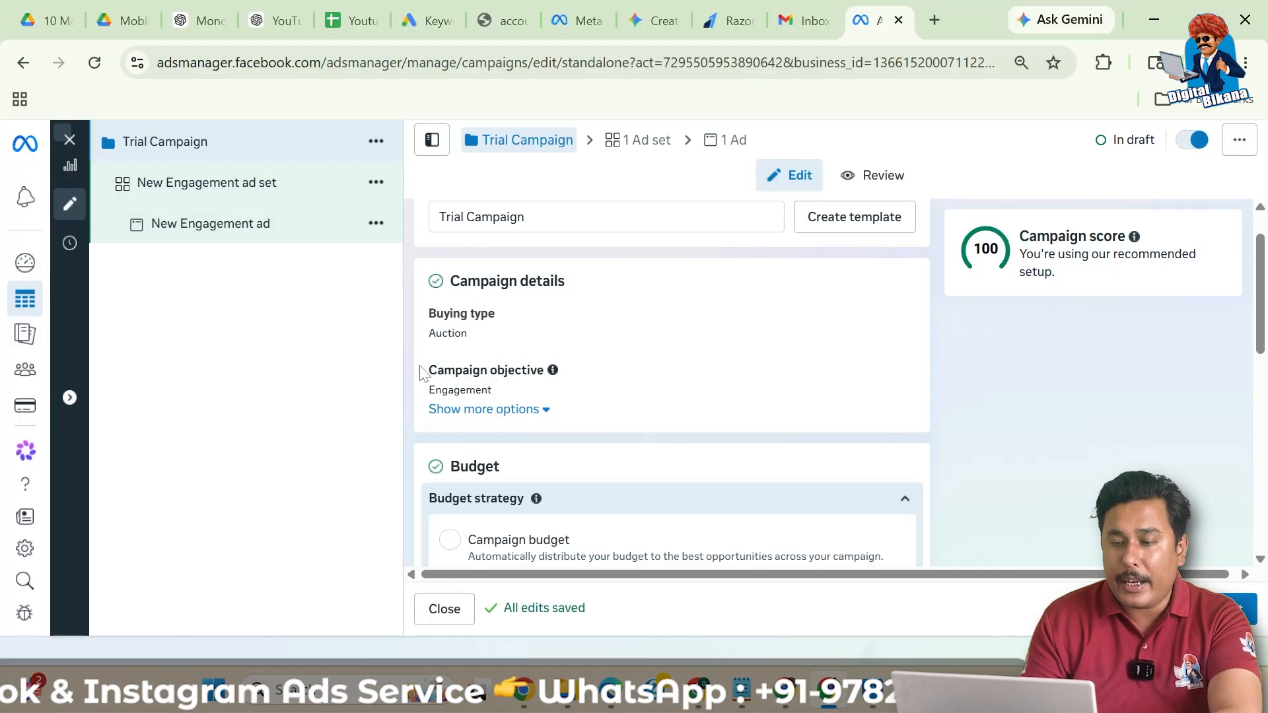
pyautogui.scroll(-1, 419, 379)
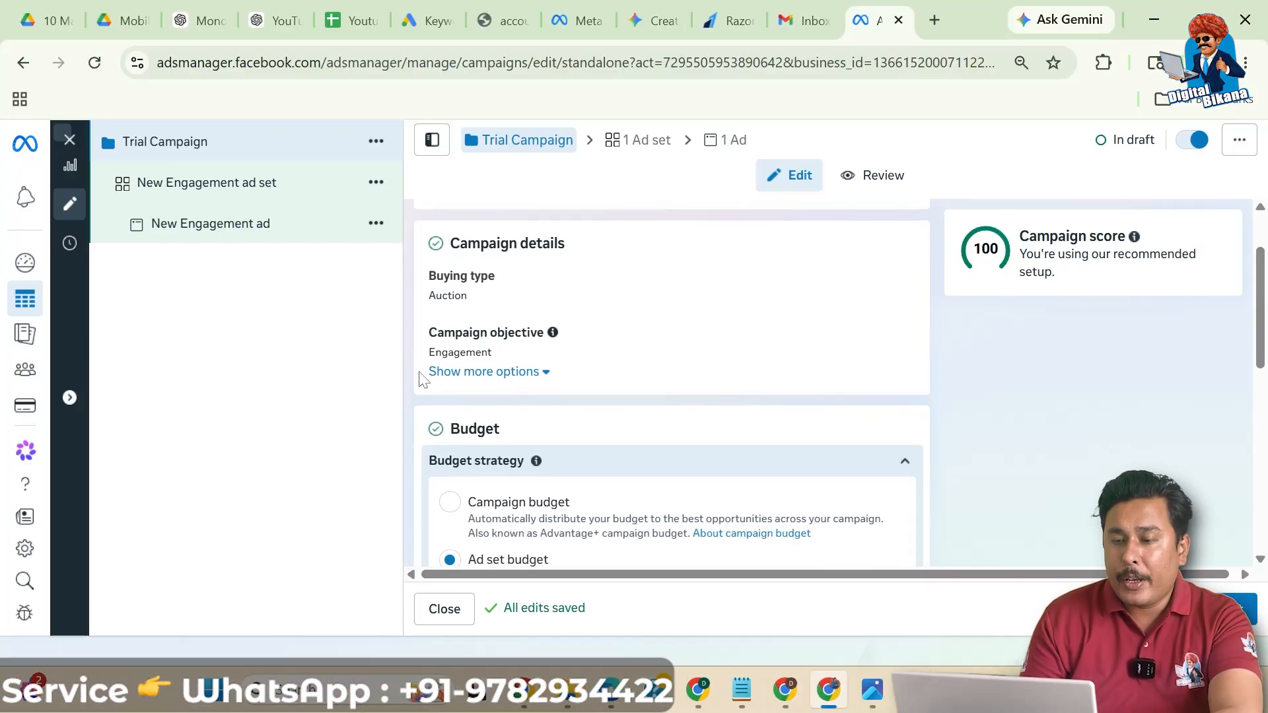
pyautogui.scroll(-2, 662, 388)
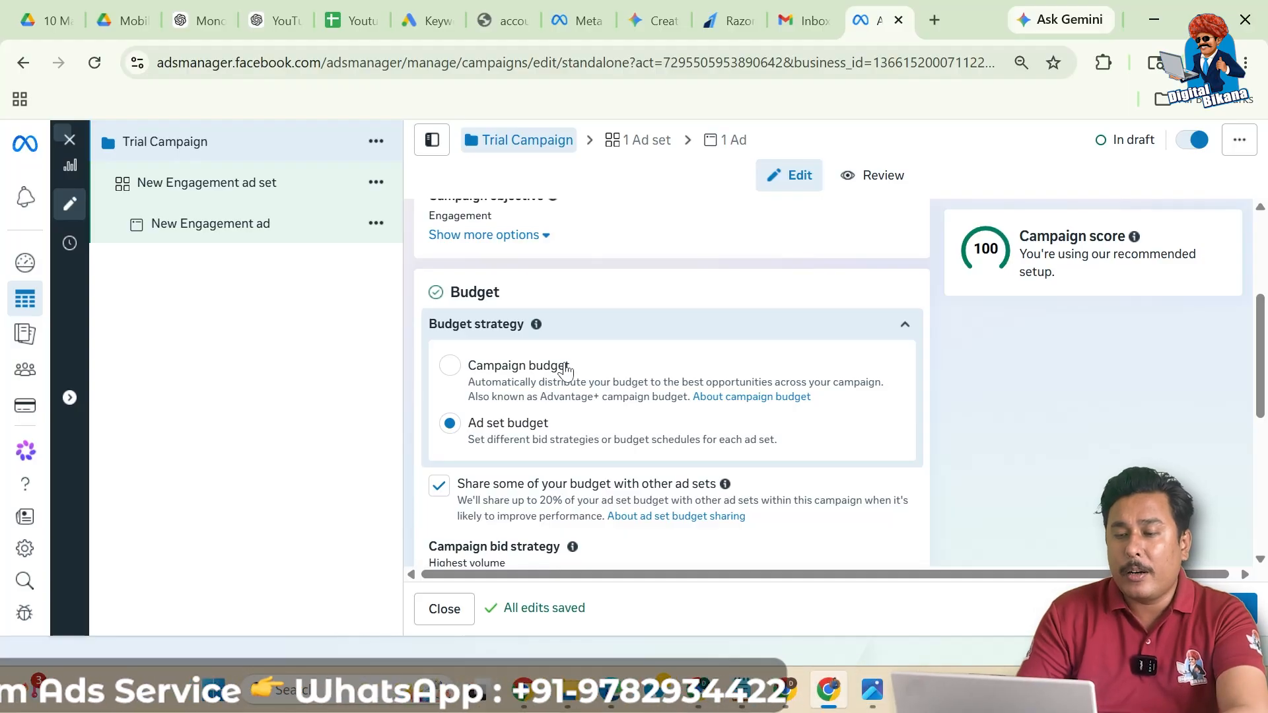
pyautogui.click(438, 485)
pyautogui.scroll(-2, 694, 468)
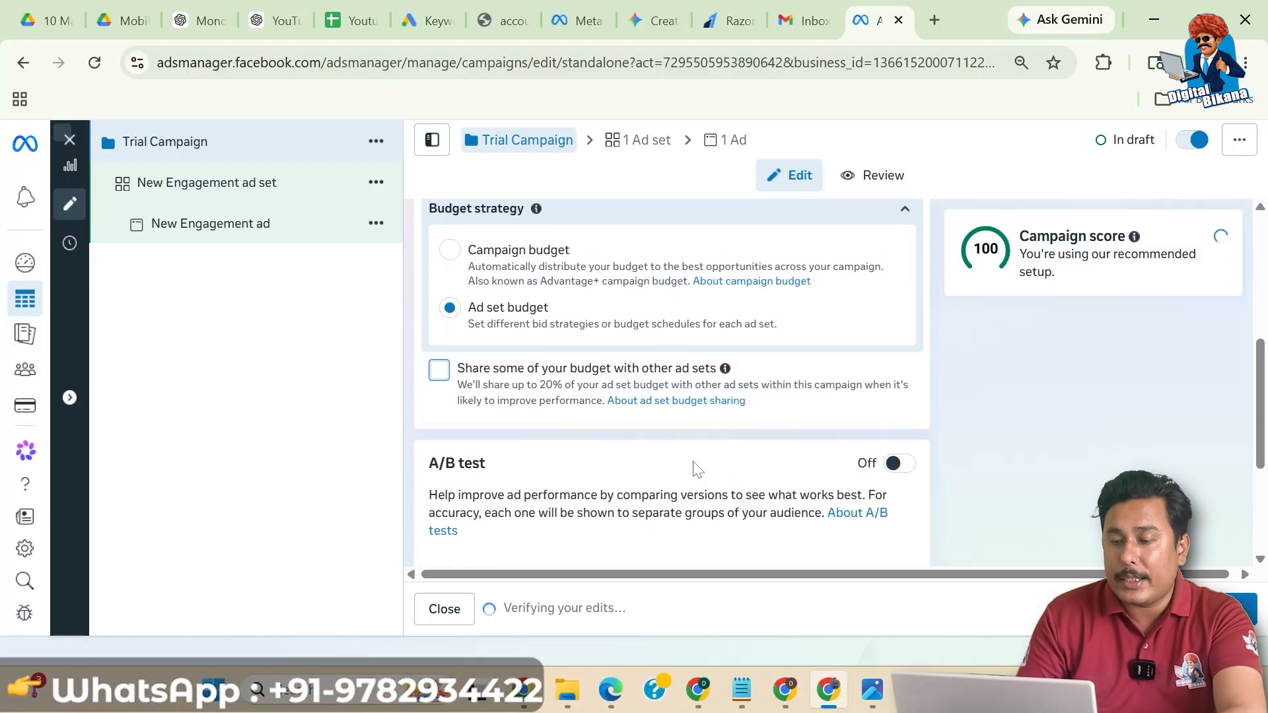
pyautogui.scroll(-1, 694, 469)
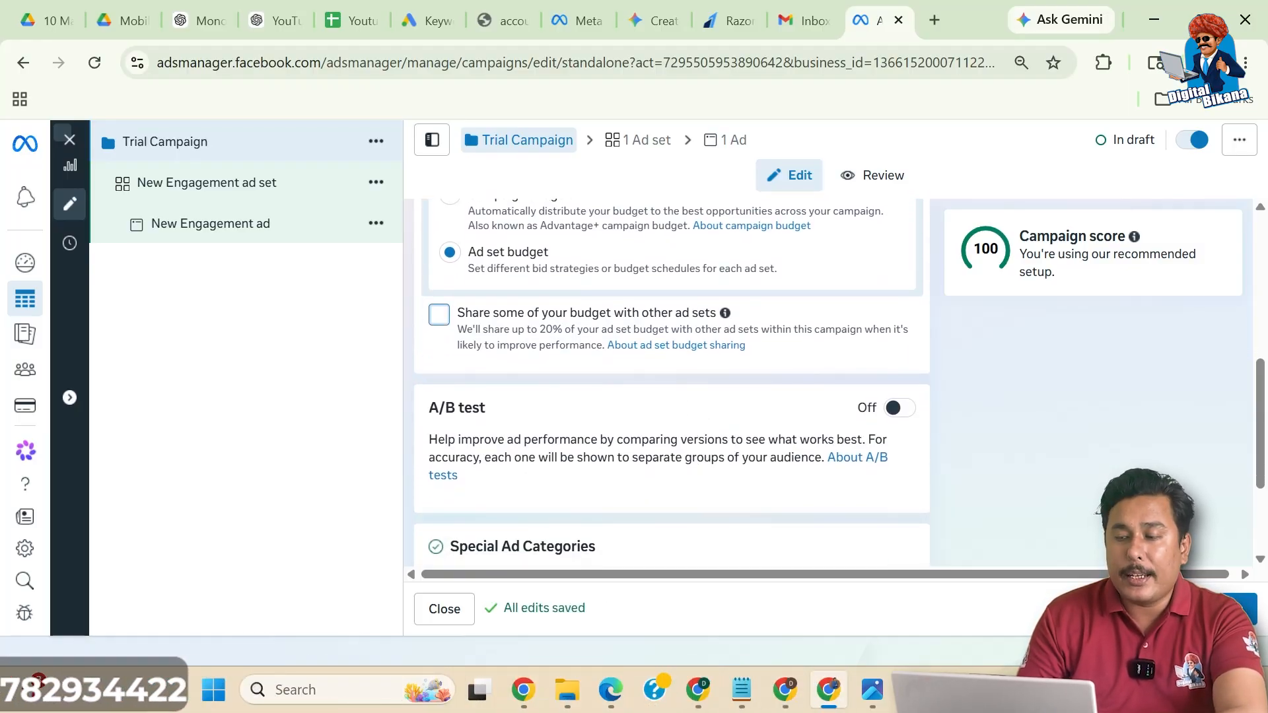
pyautogui.scroll(-2, 672, 471)
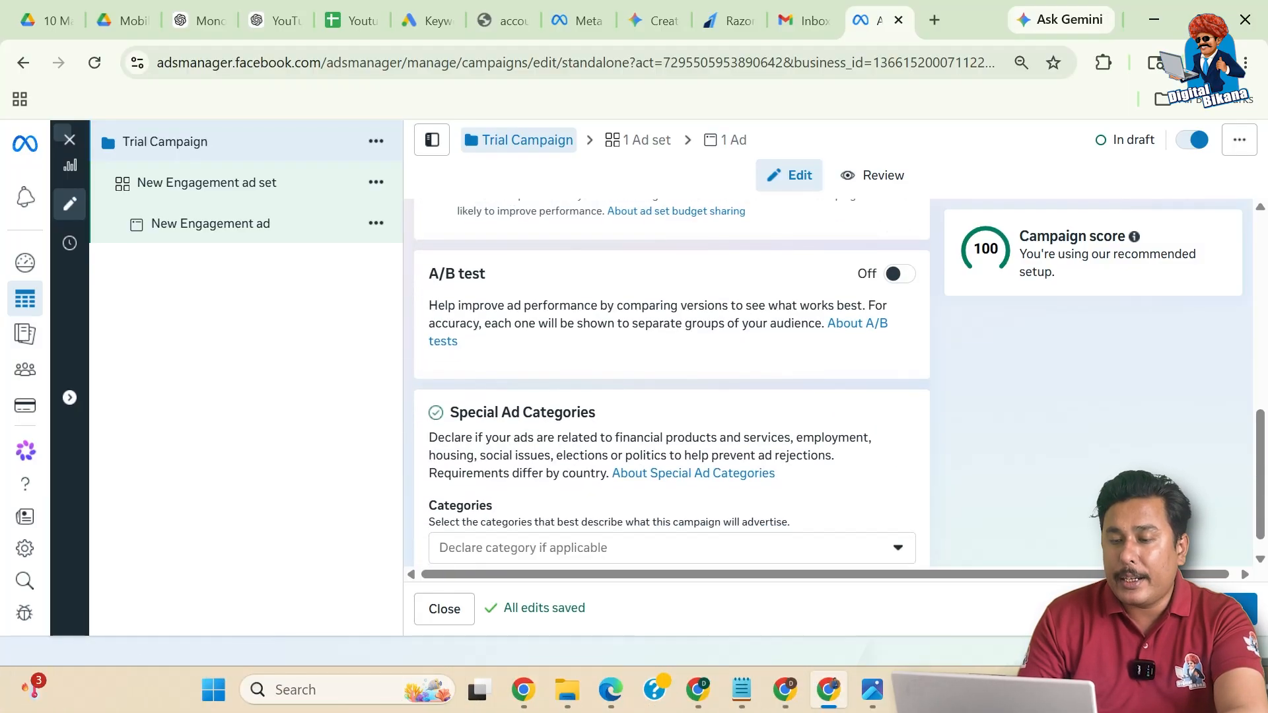
pyautogui.scroll(-1, 672, 471)
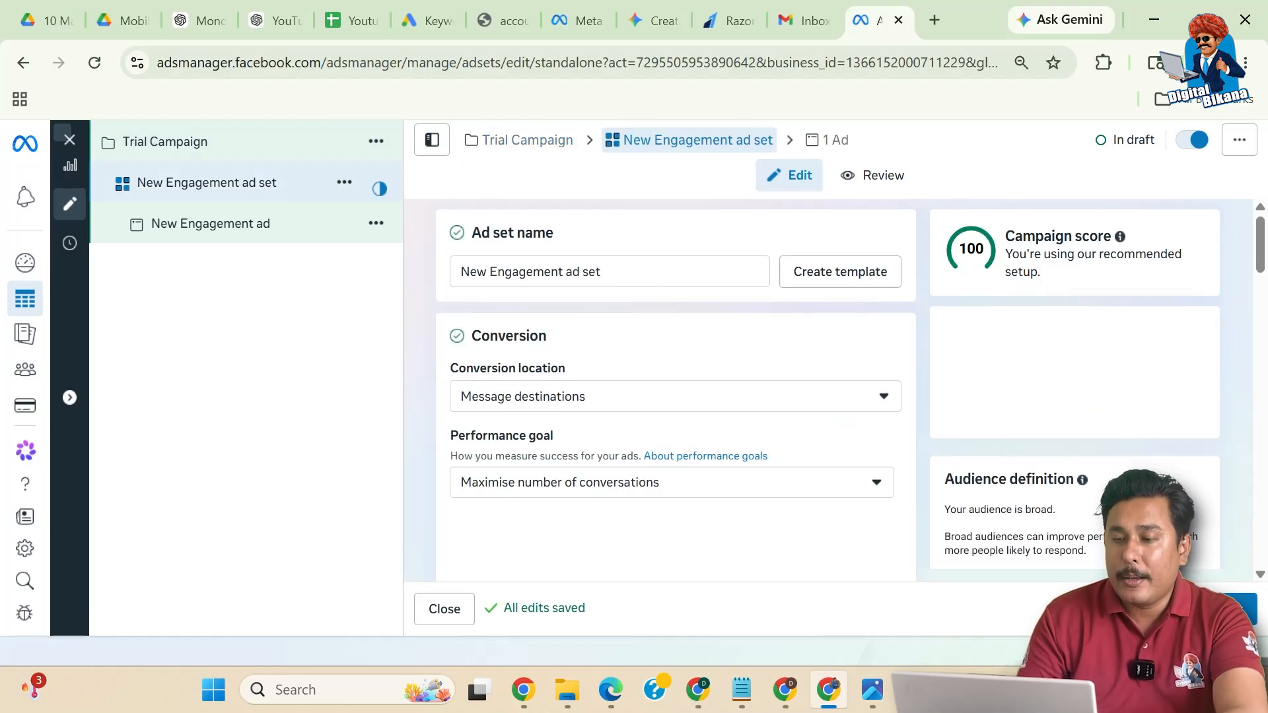
# Rename the new engagement ad set "Feeds SR".
pyautogui.moveTo(627, 272); pyautogui.dragTo(407, 268)
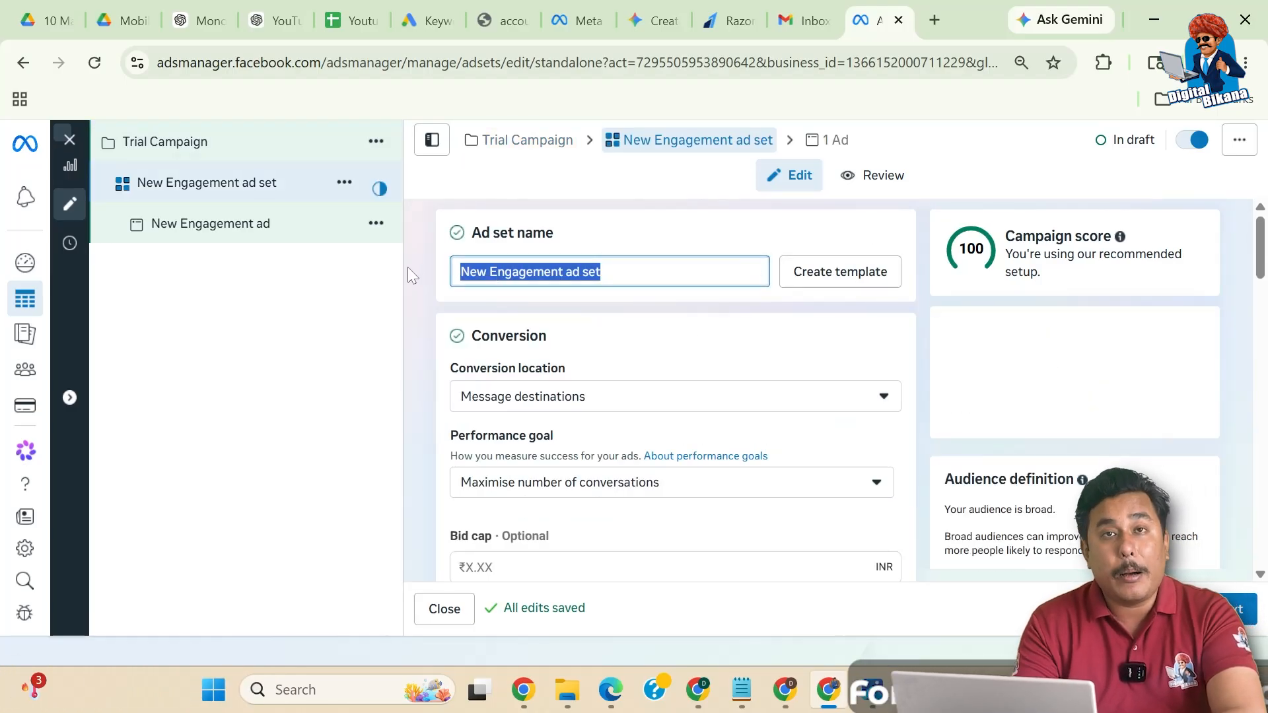
pyautogui.write('F')
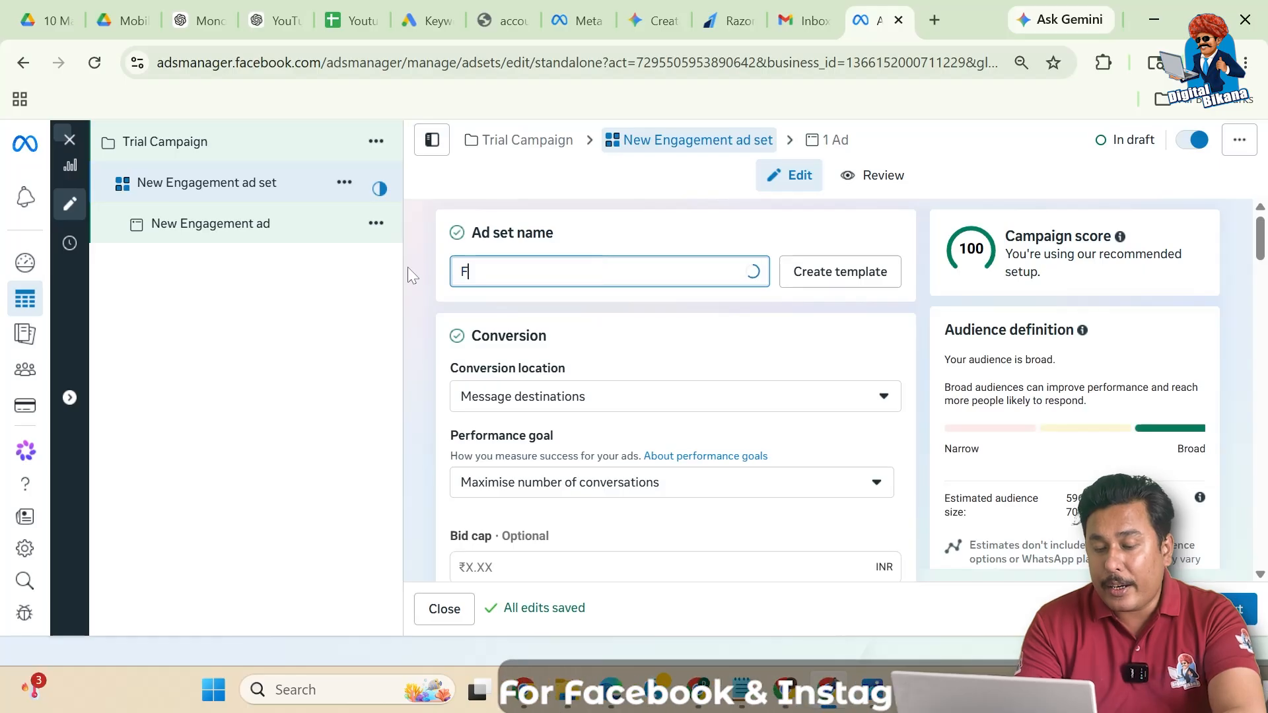
pyautogui.write('eeds')
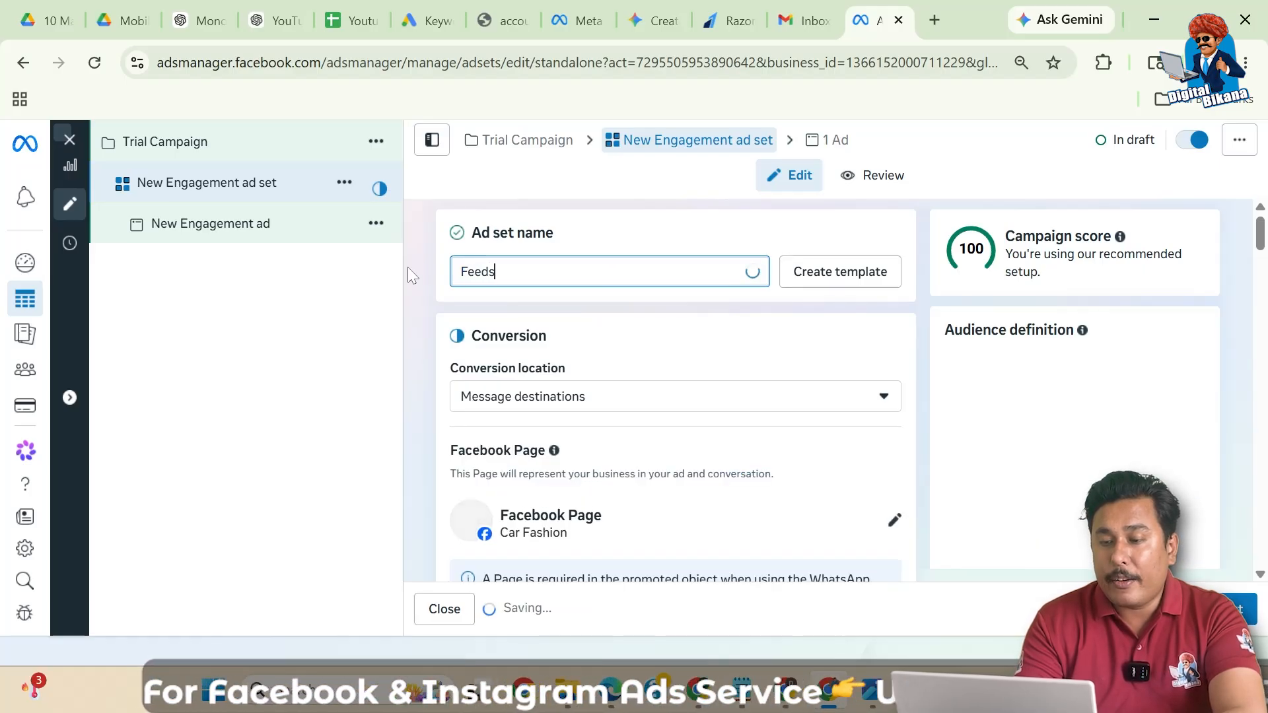
pyautogui.write(' SR')
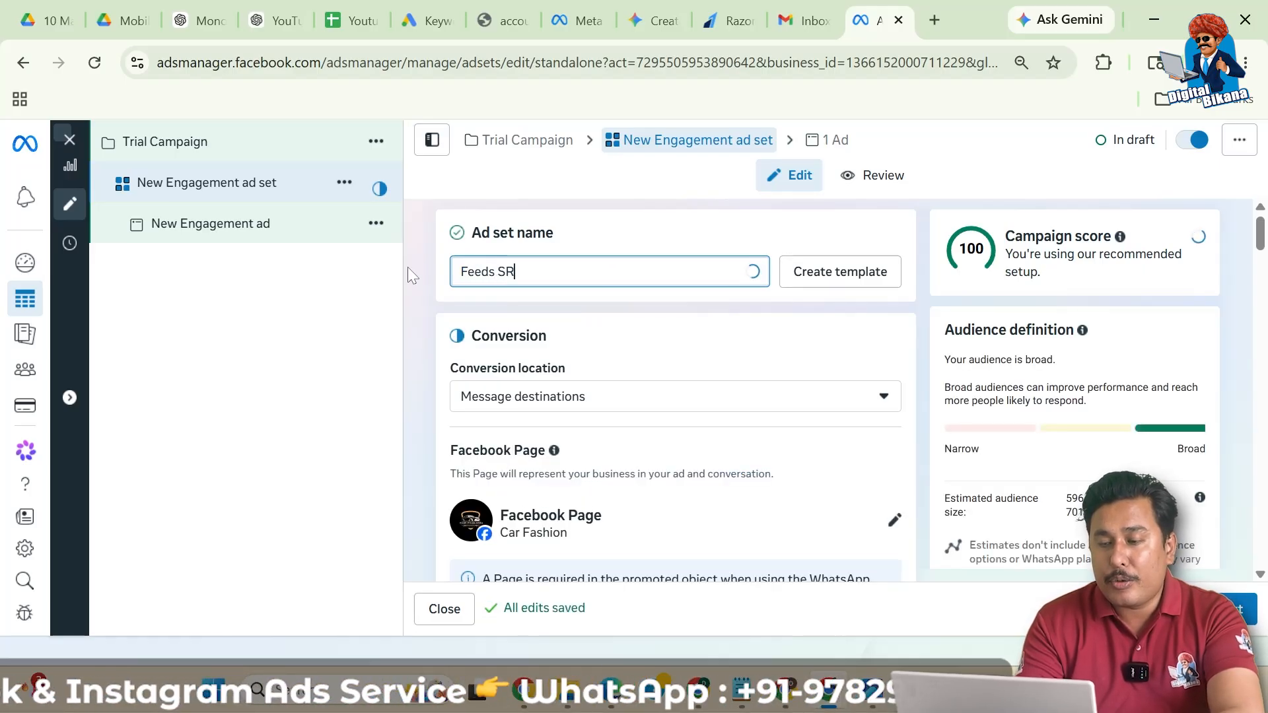
pyautogui.click(433, 317)
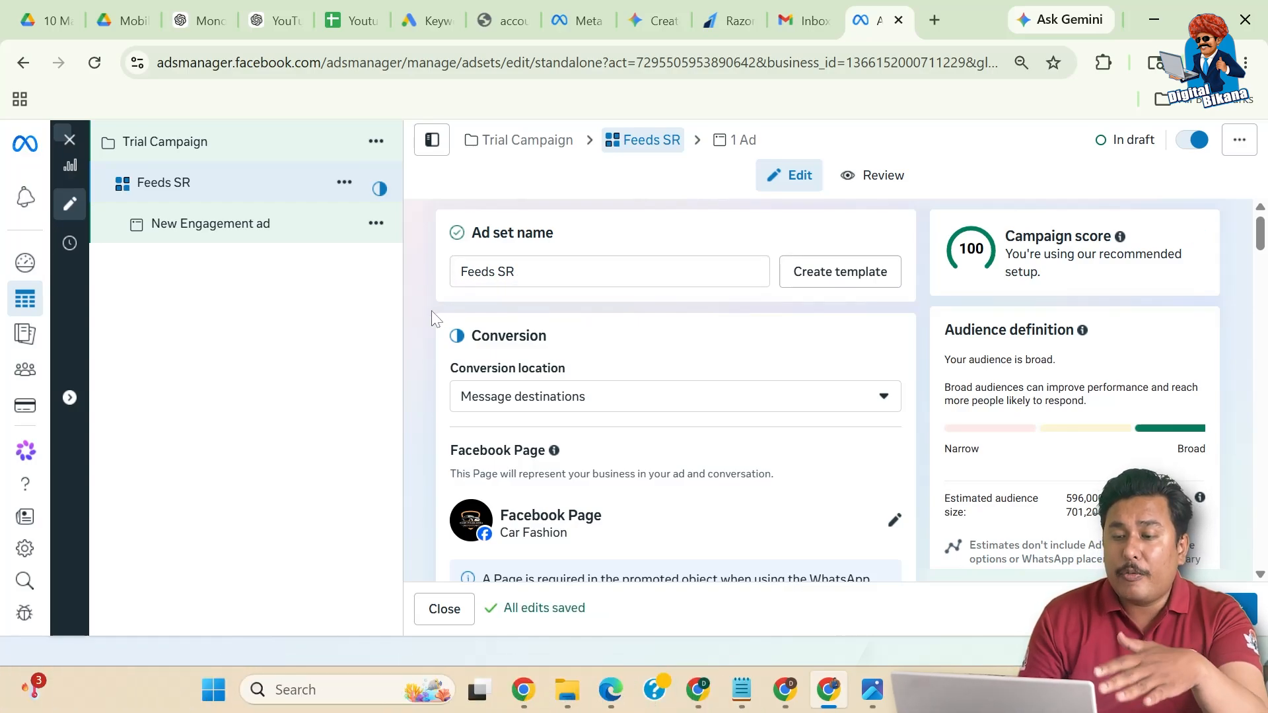
# Review the ad set's conversion settings, including the conversion location, message destination and performance goal options.
pyautogui.scroll(-1, 432, 312)
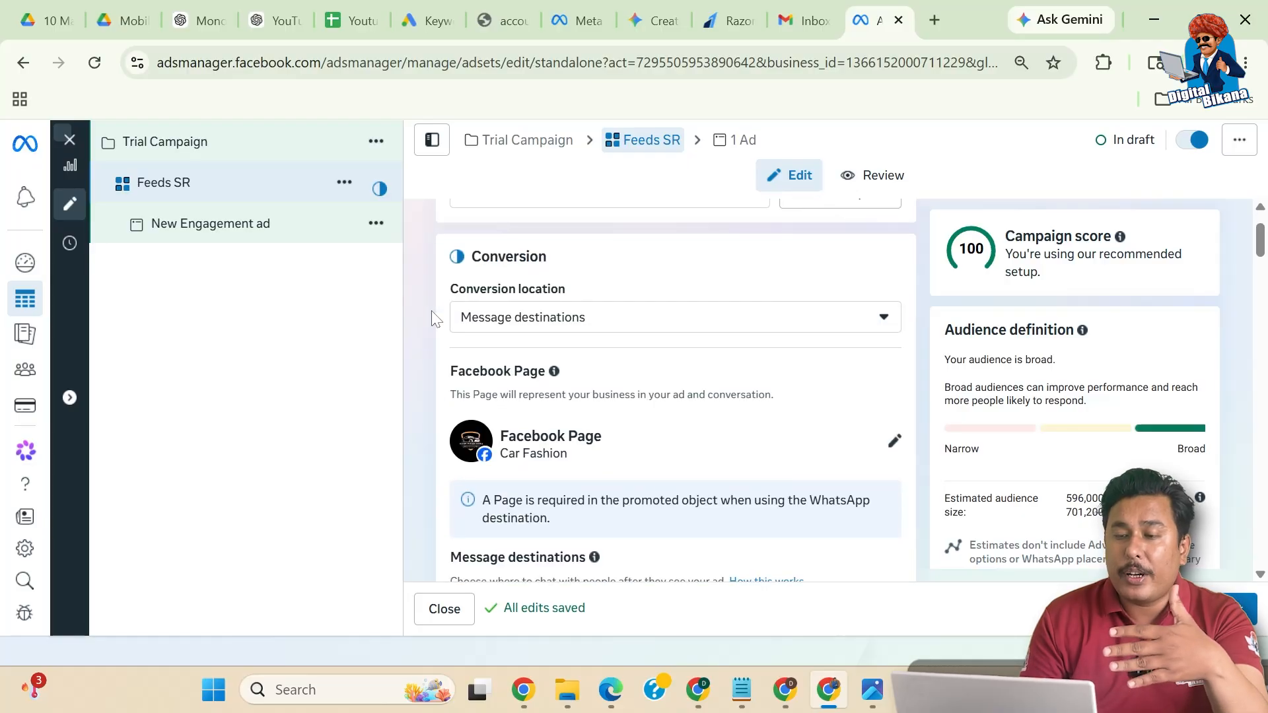
pyautogui.scroll(1, 432, 317)
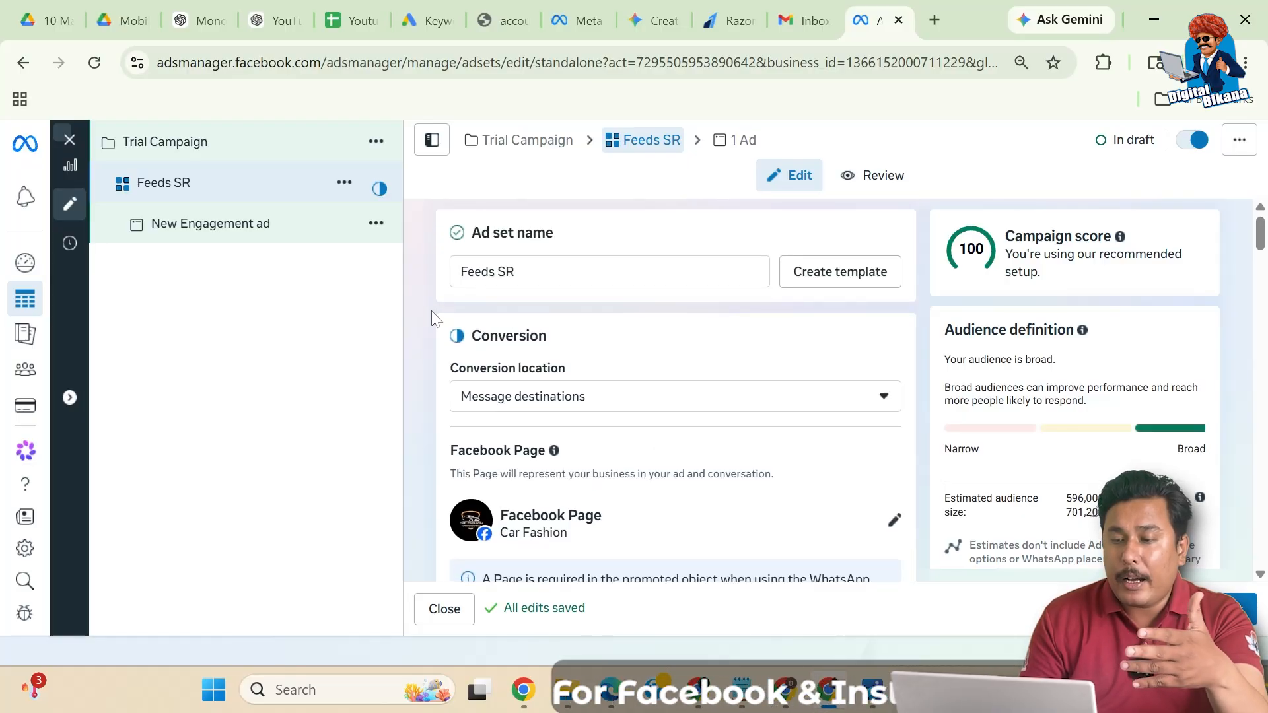
pyautogui.scroll(-1, 432, 319)
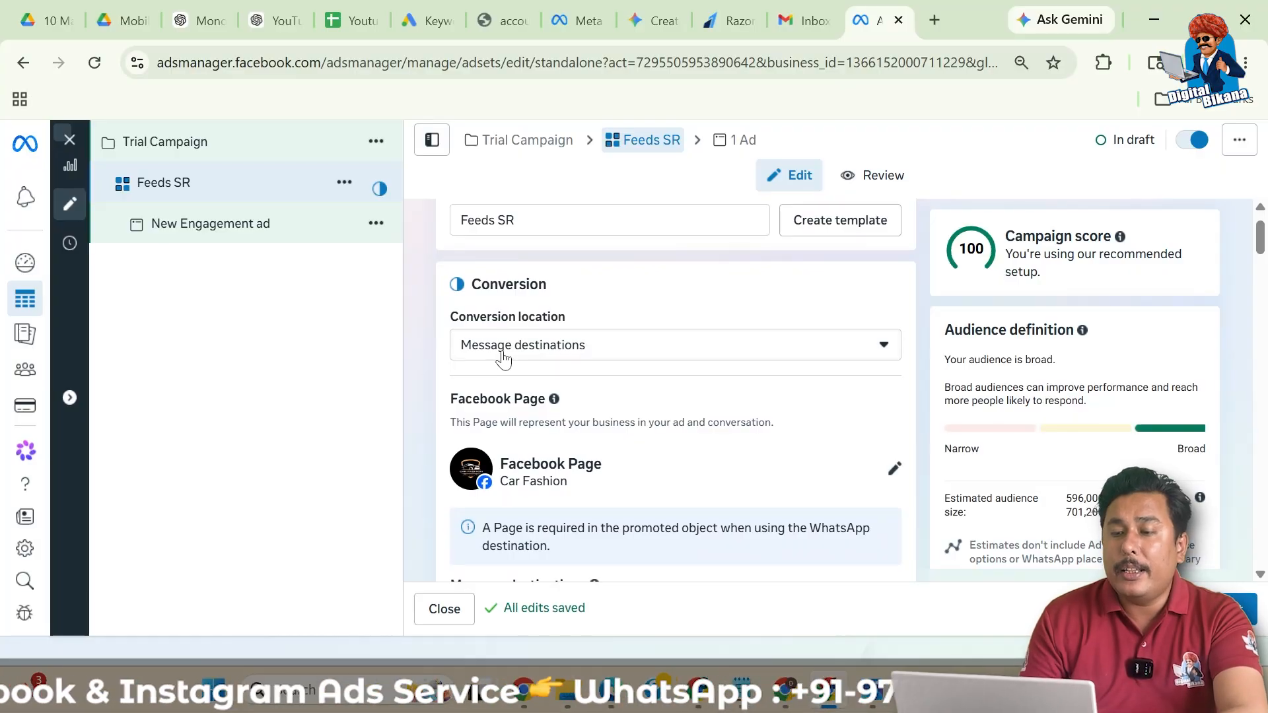
pyautogui.click(547, 357)
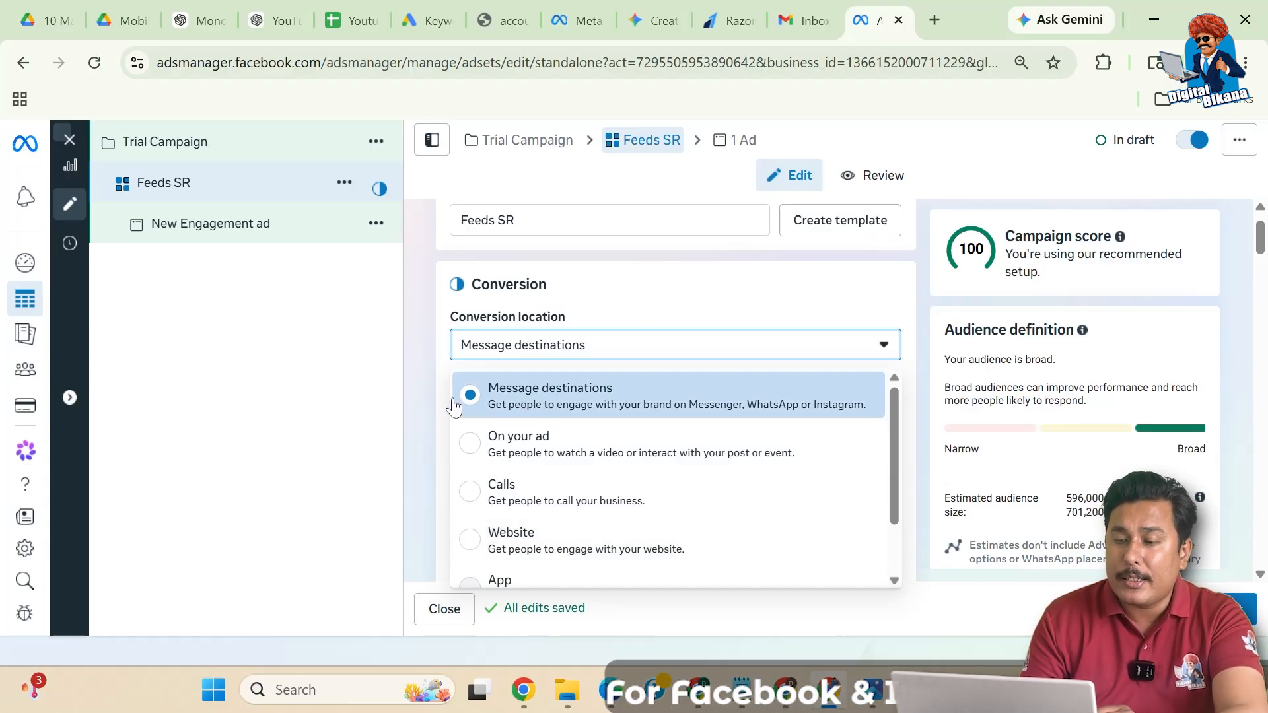
pyautogui.click(427, 393)
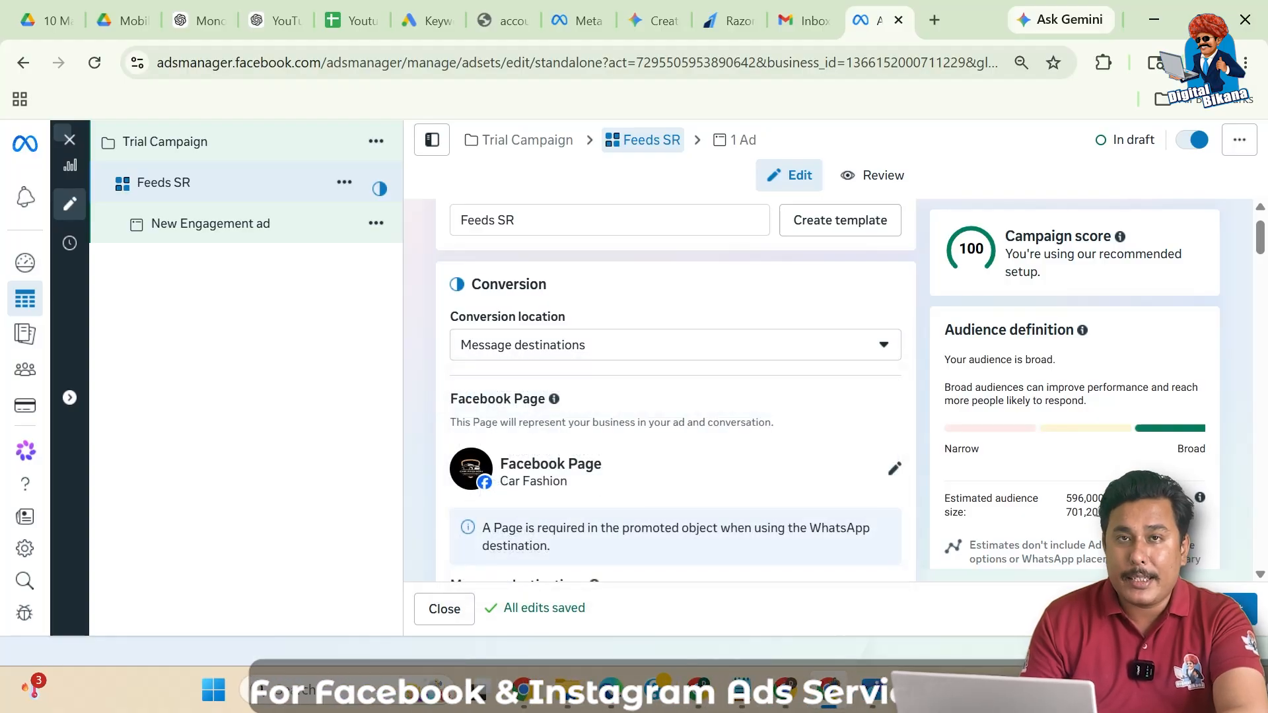
pyautogui.scroll(-3, 646, 331)
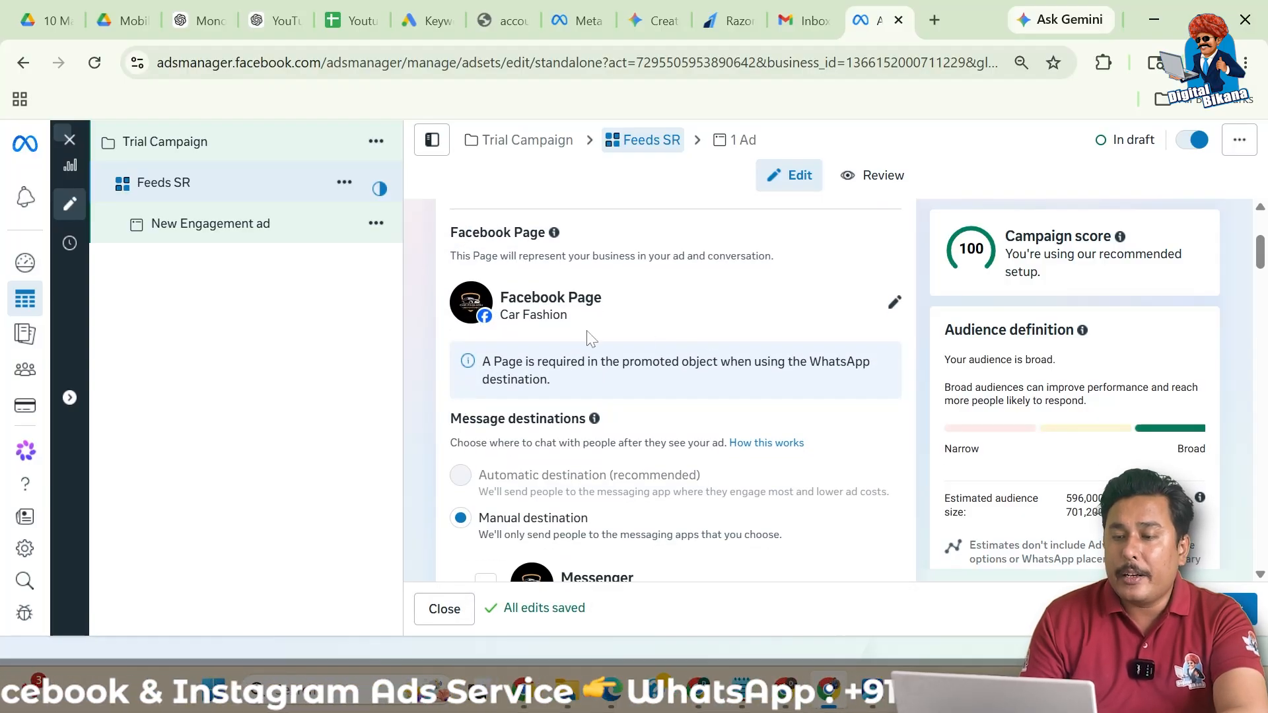
pyautogui.scroll(-2, 608, 419)
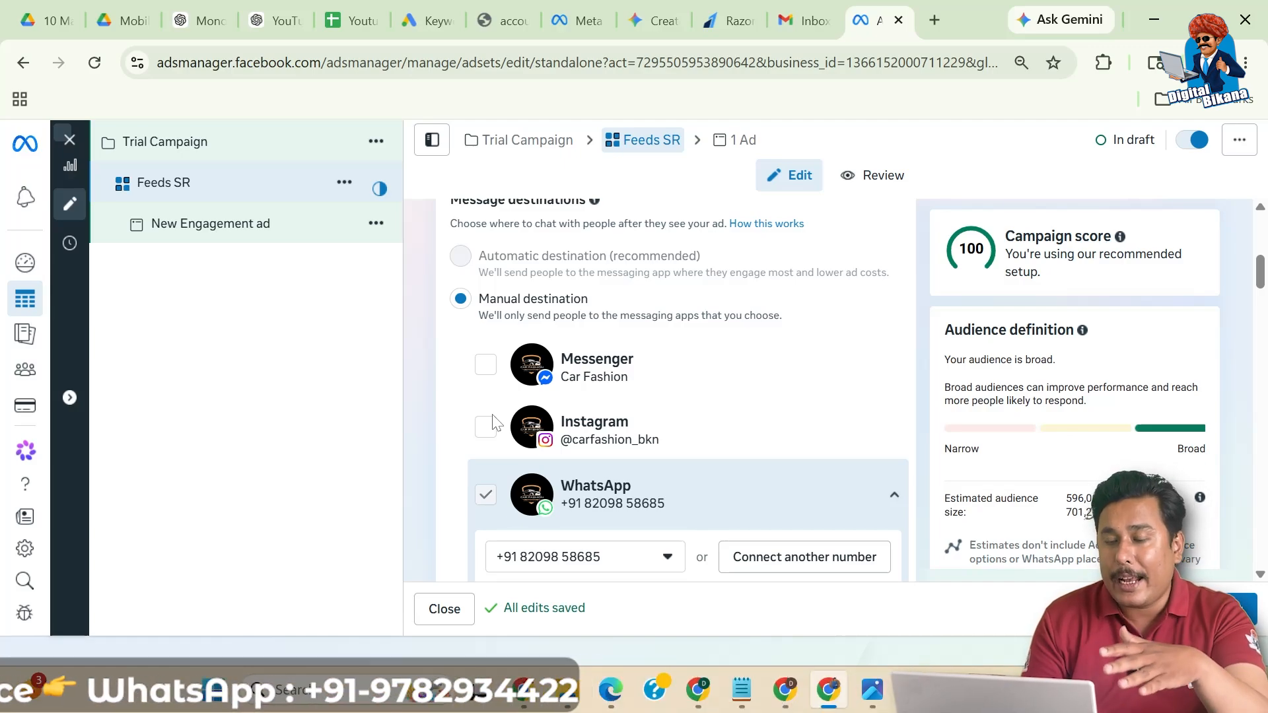
pyautogui.scroll(-2, 668, 489)
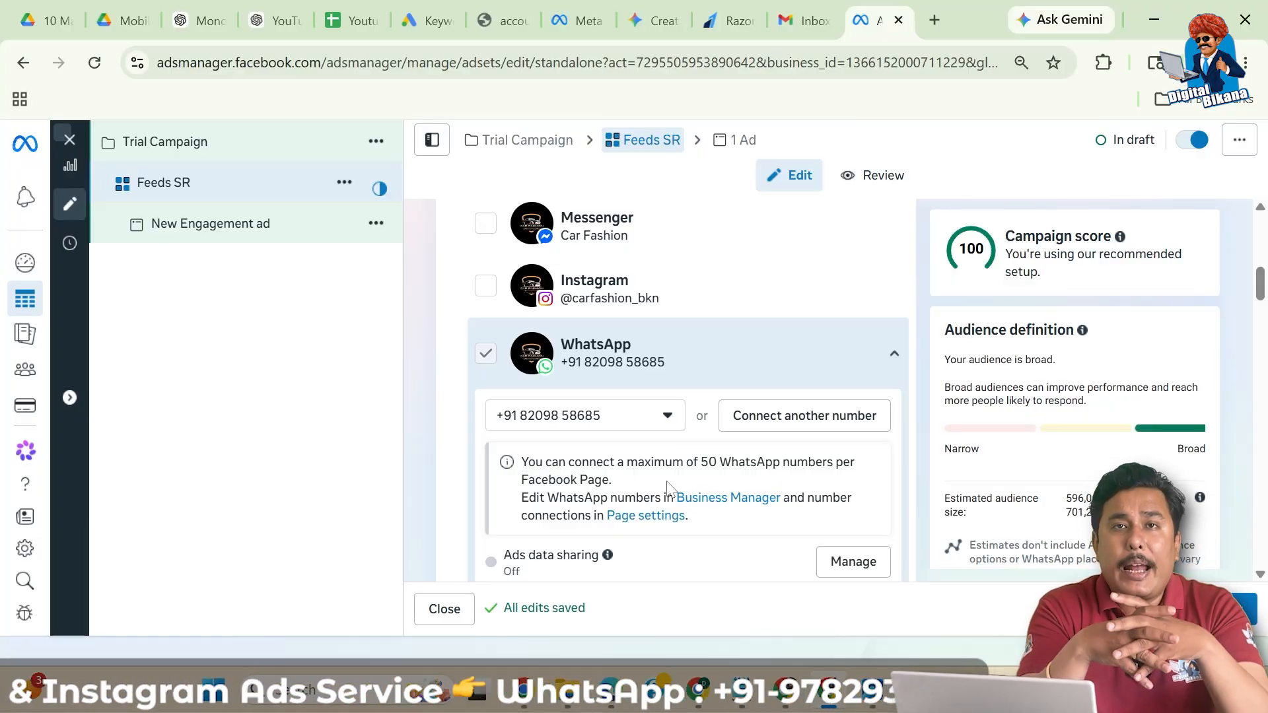
pyautogui.scroll(-5, 667, 489)
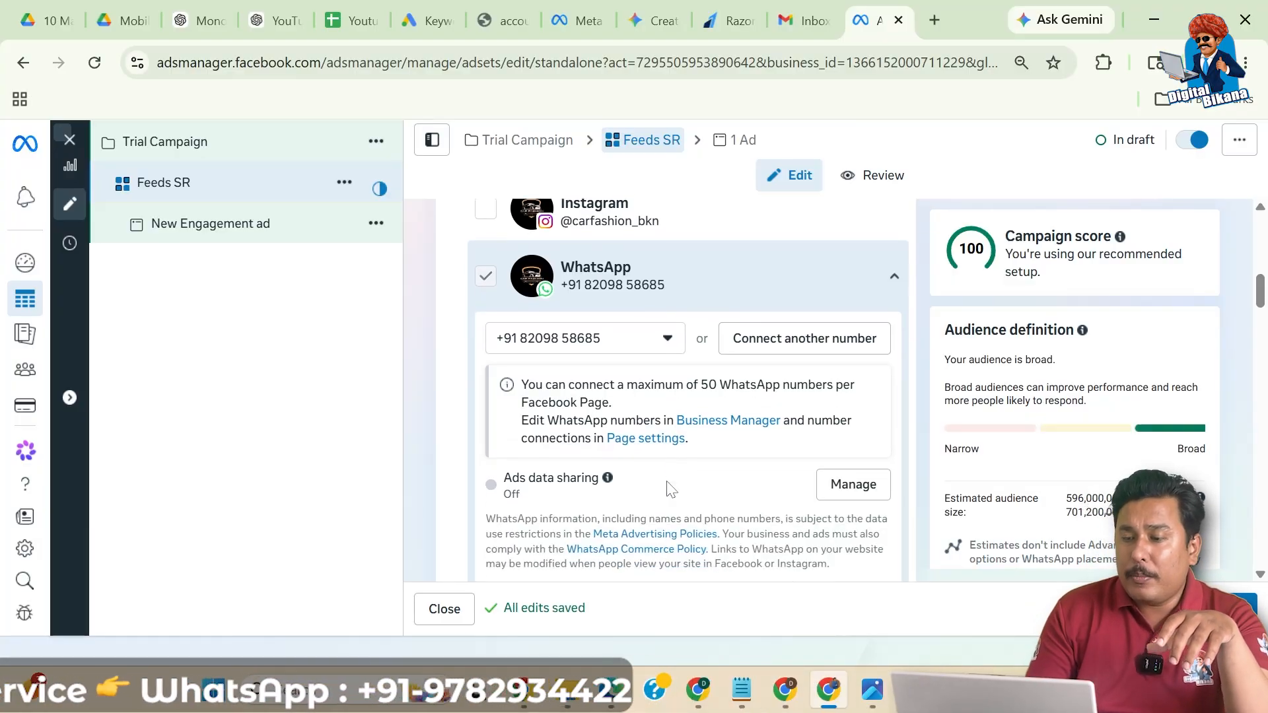
pyautogui.scroll(-2, 667, 488)
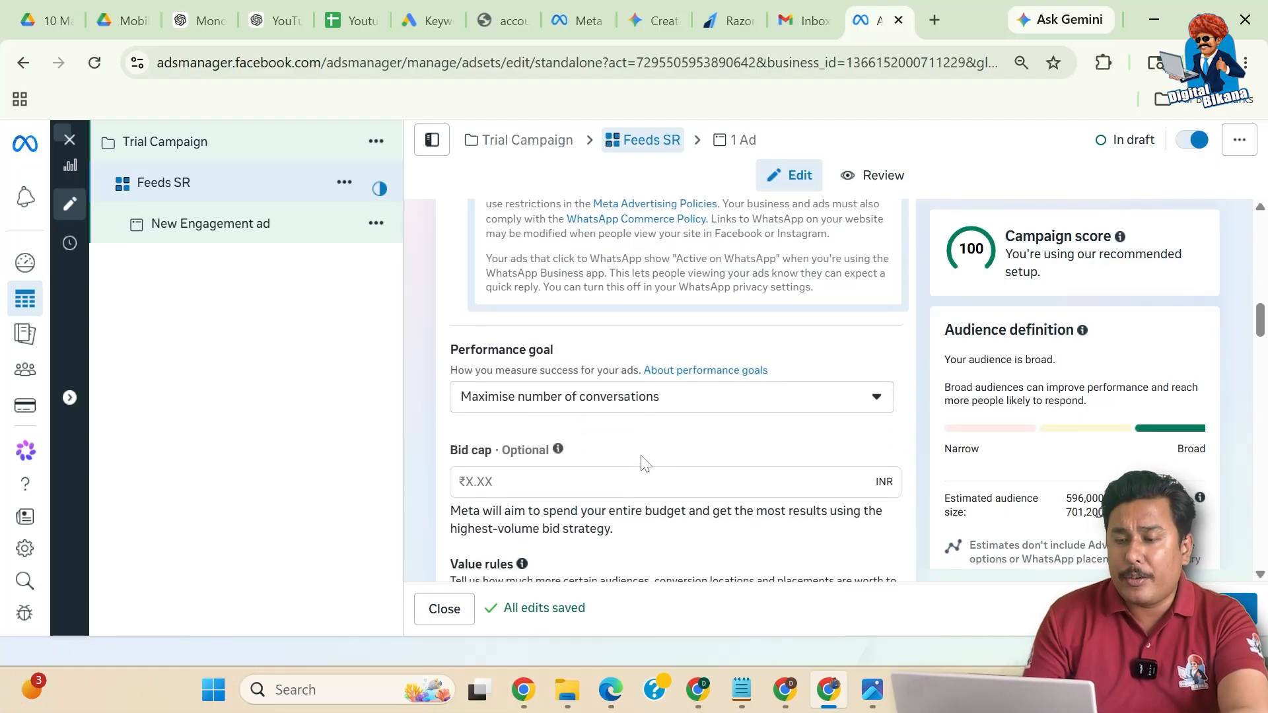
pyautogui.click(668, 416)
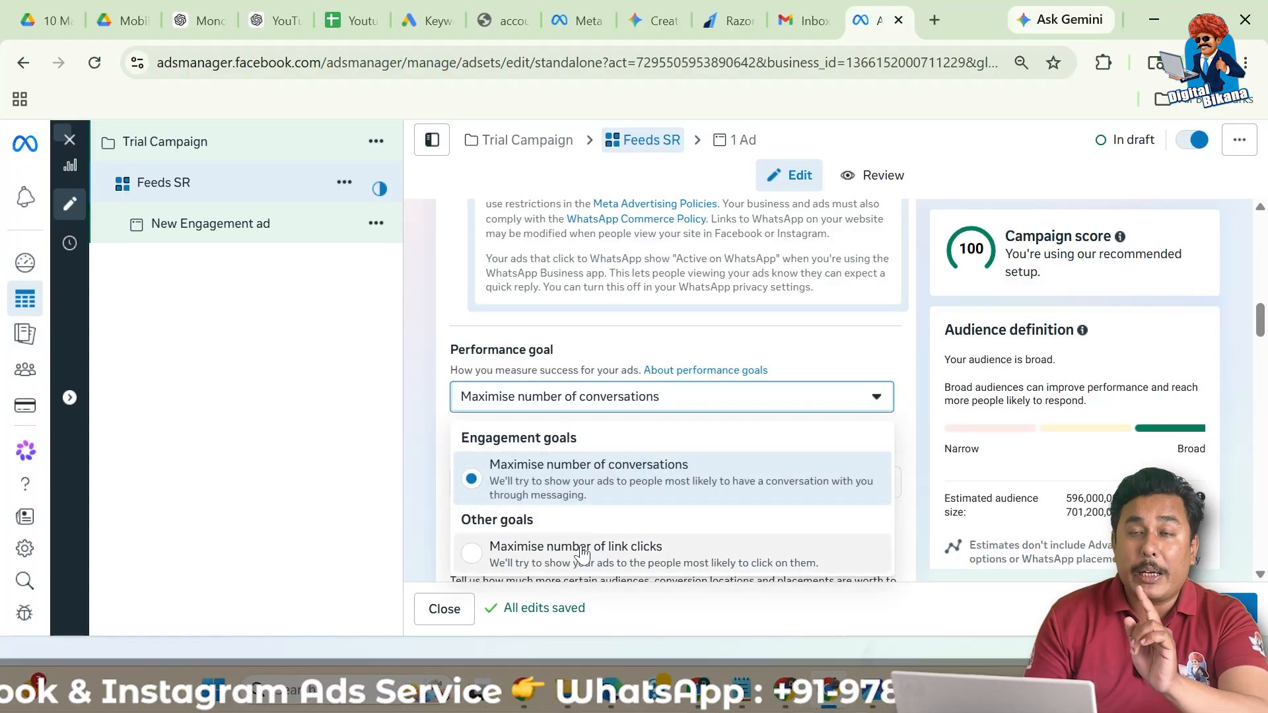
pyautogui.click(424, 449)
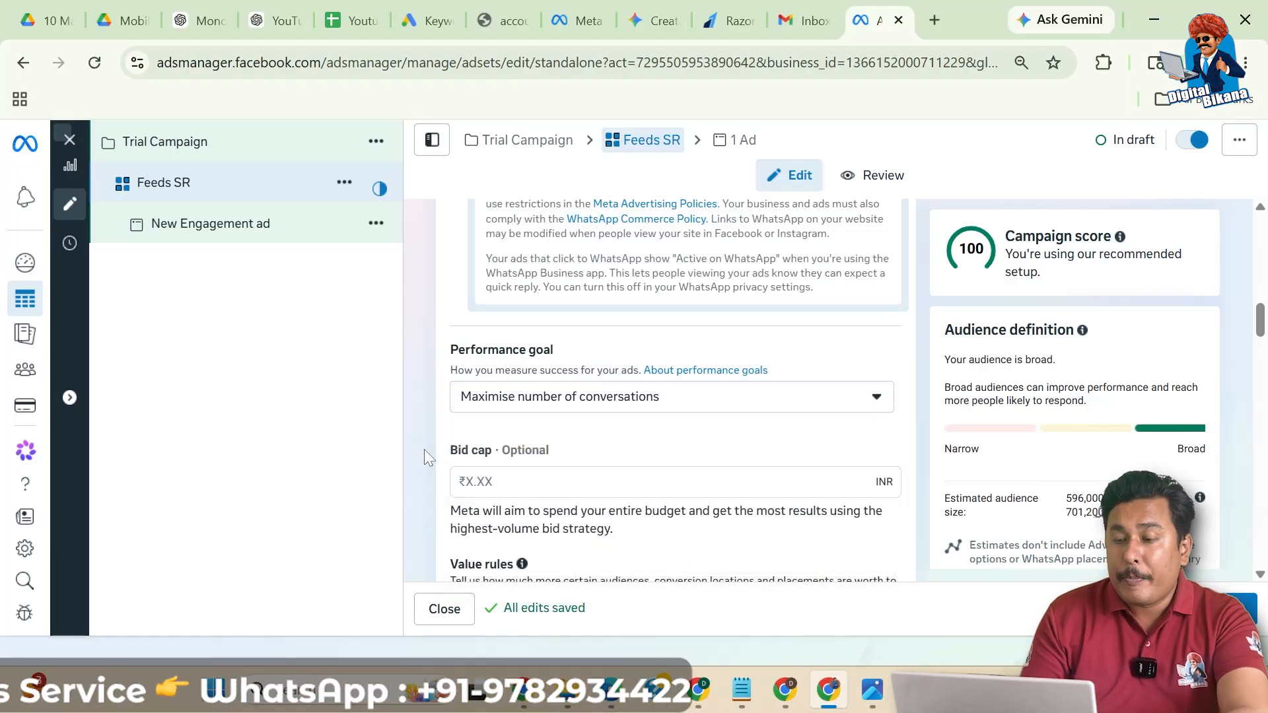
# Set the ad set's daily budget to ₹500.00 in the budget and schedule section.
pyautogui.scroll(-3, 424, 449)
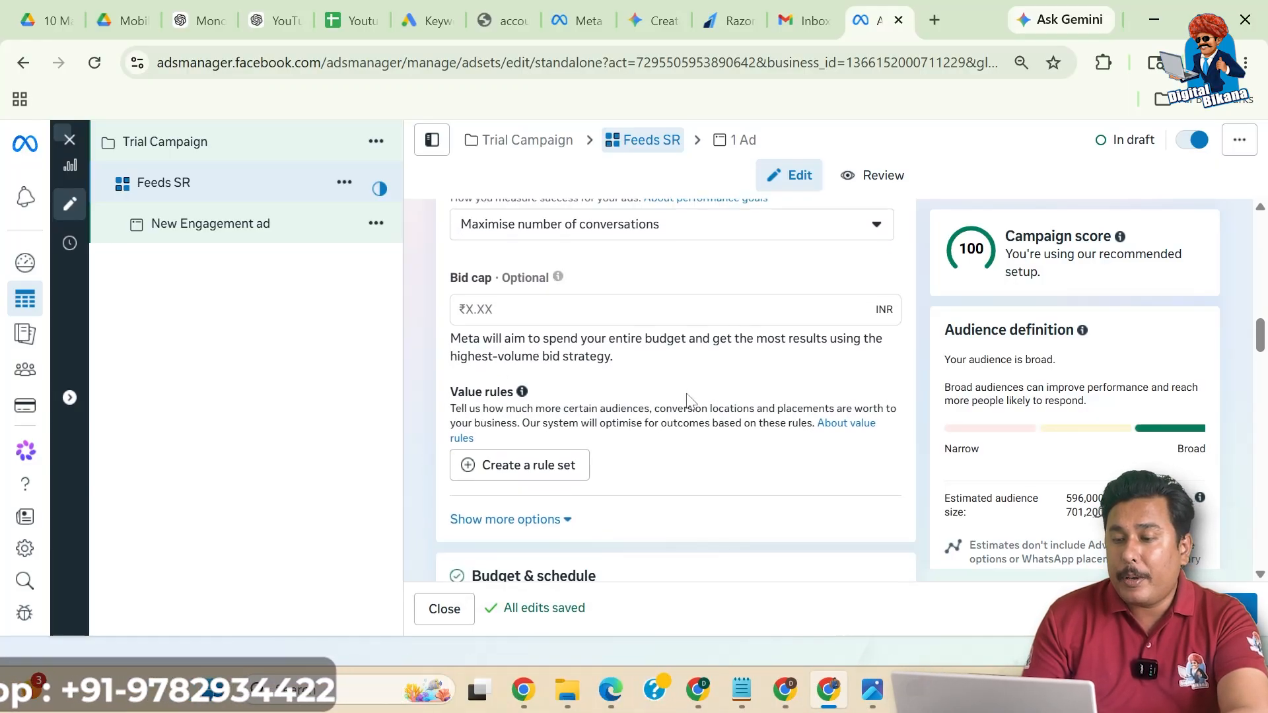
pyautogui.scroll(-2, 688, 400)
pyautogui.scroll(-2, 689, 401)
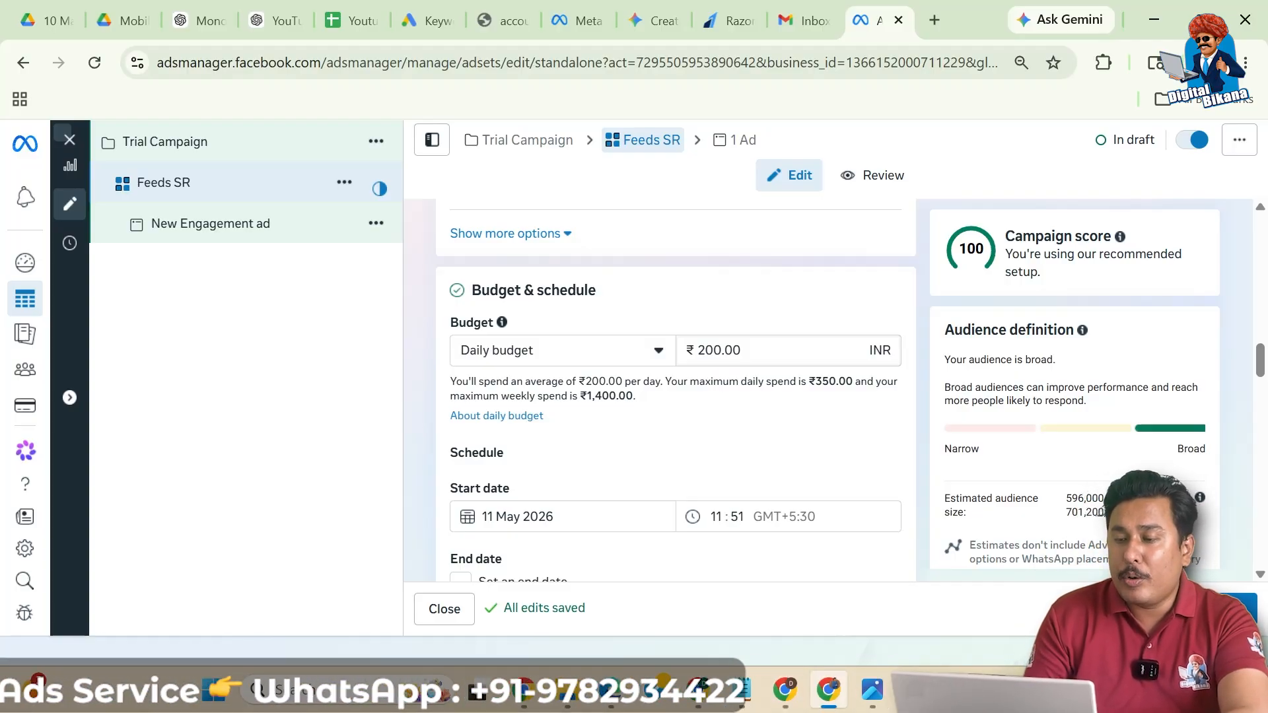
pyautogui.click(705, 350)
pyautogui.press('BackSpace')
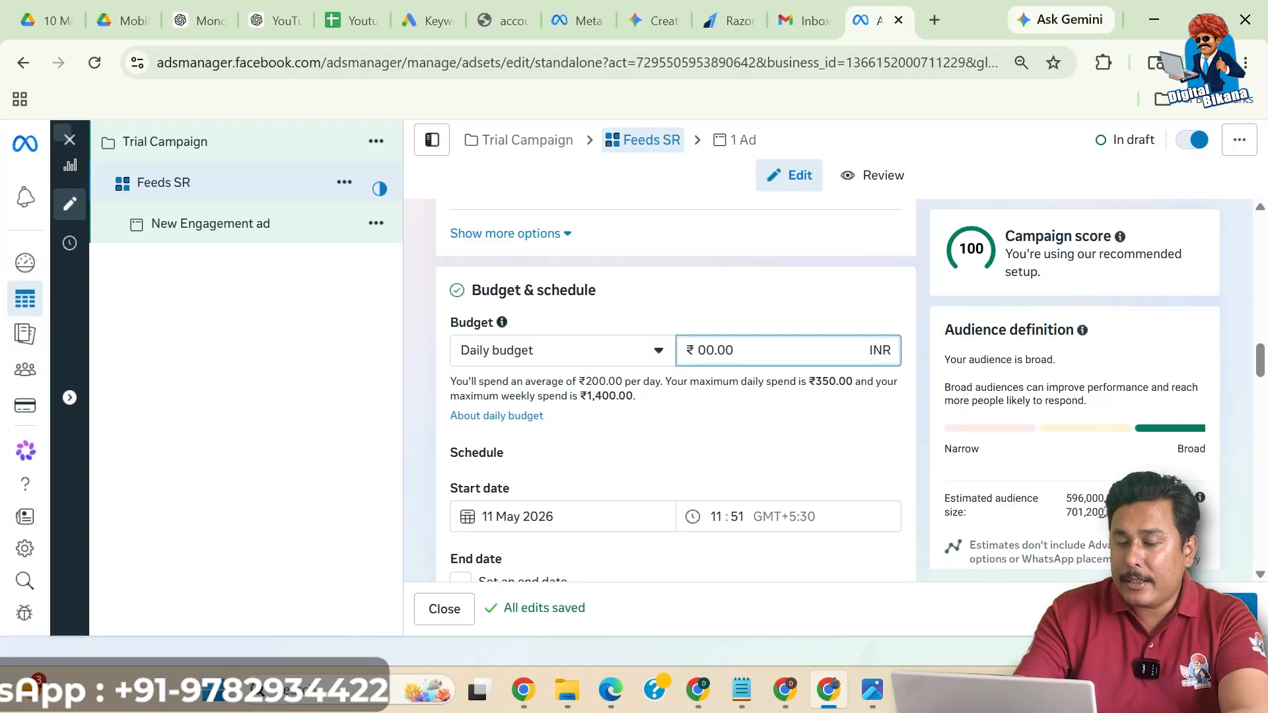
pyautogui.write('5')
pyautogui.click(698, 320)
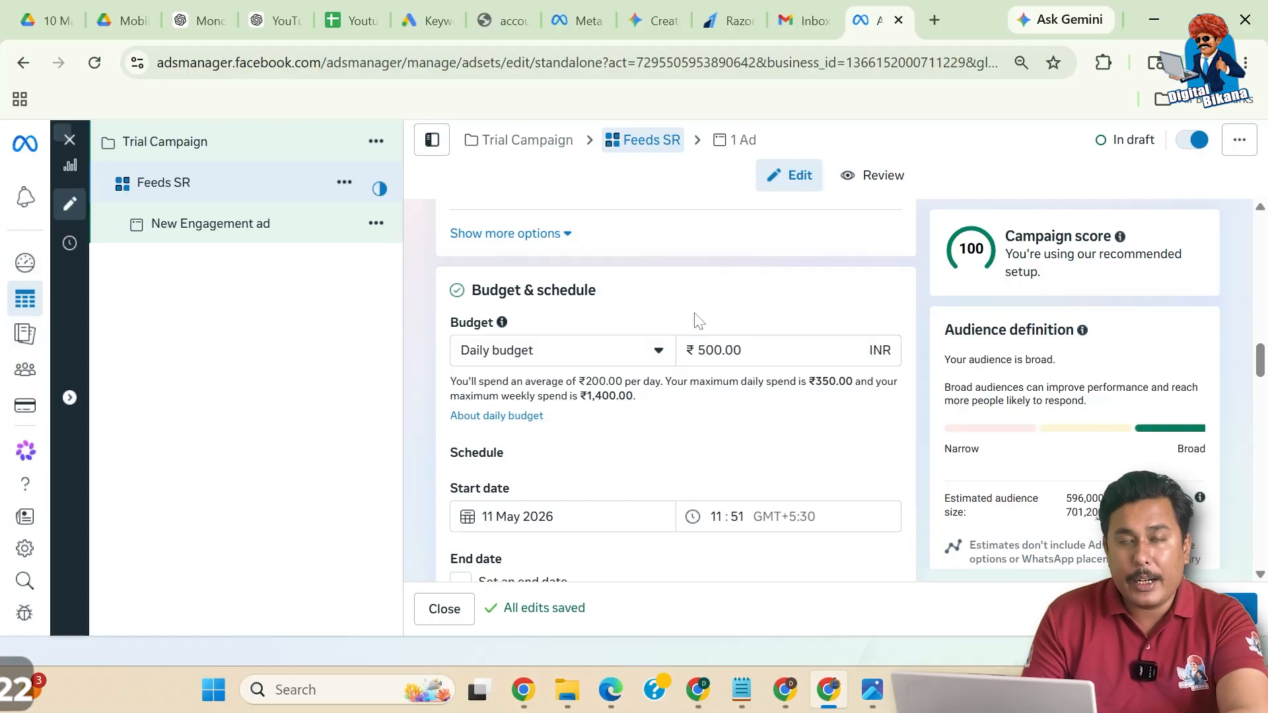
pyautogui.scroll(-3, 698, 320)
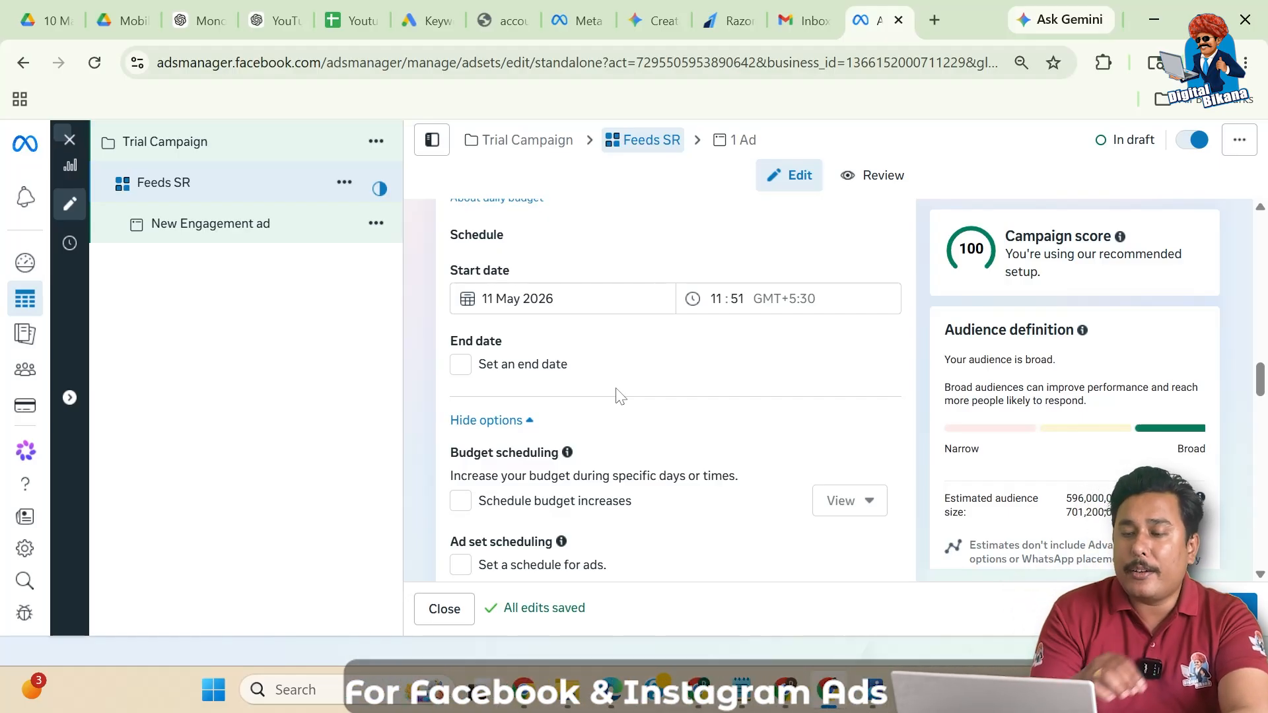
# Open the locations setting in the ad set's audience controls for editing.
pyautogui.scroll(-1, 619, 397)
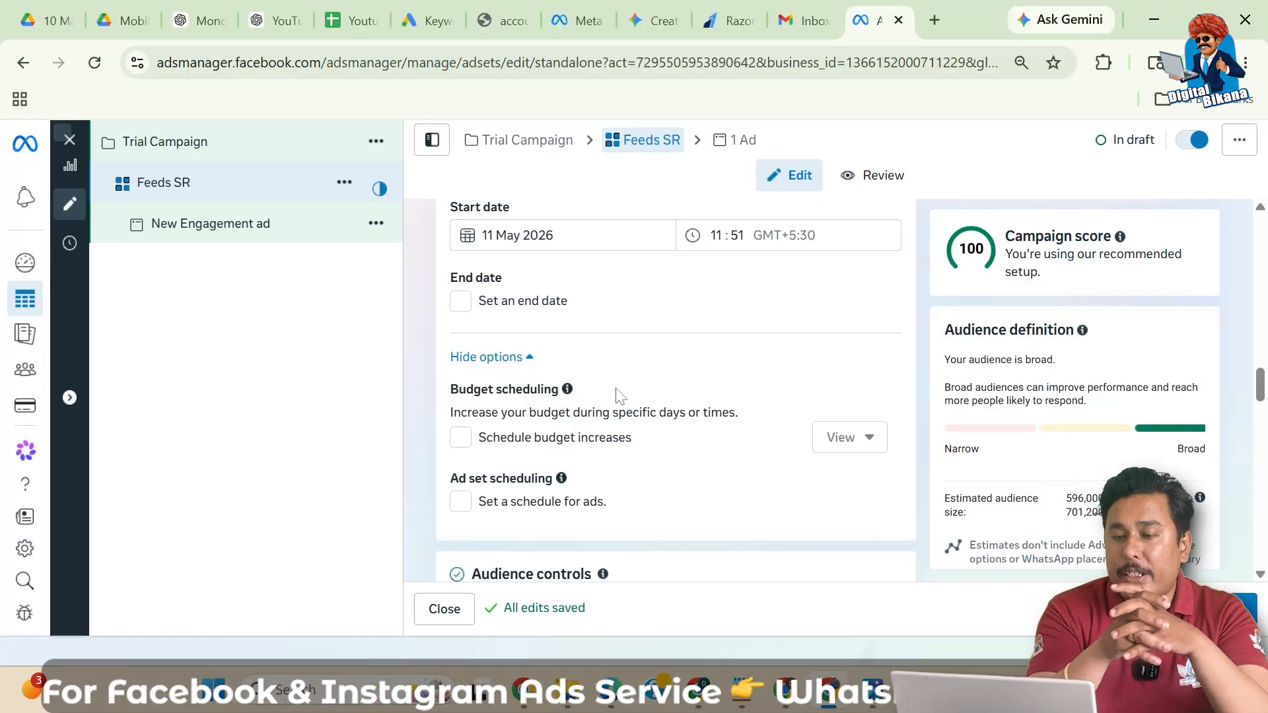
pyautogui.scroll(-3, 615, 390)
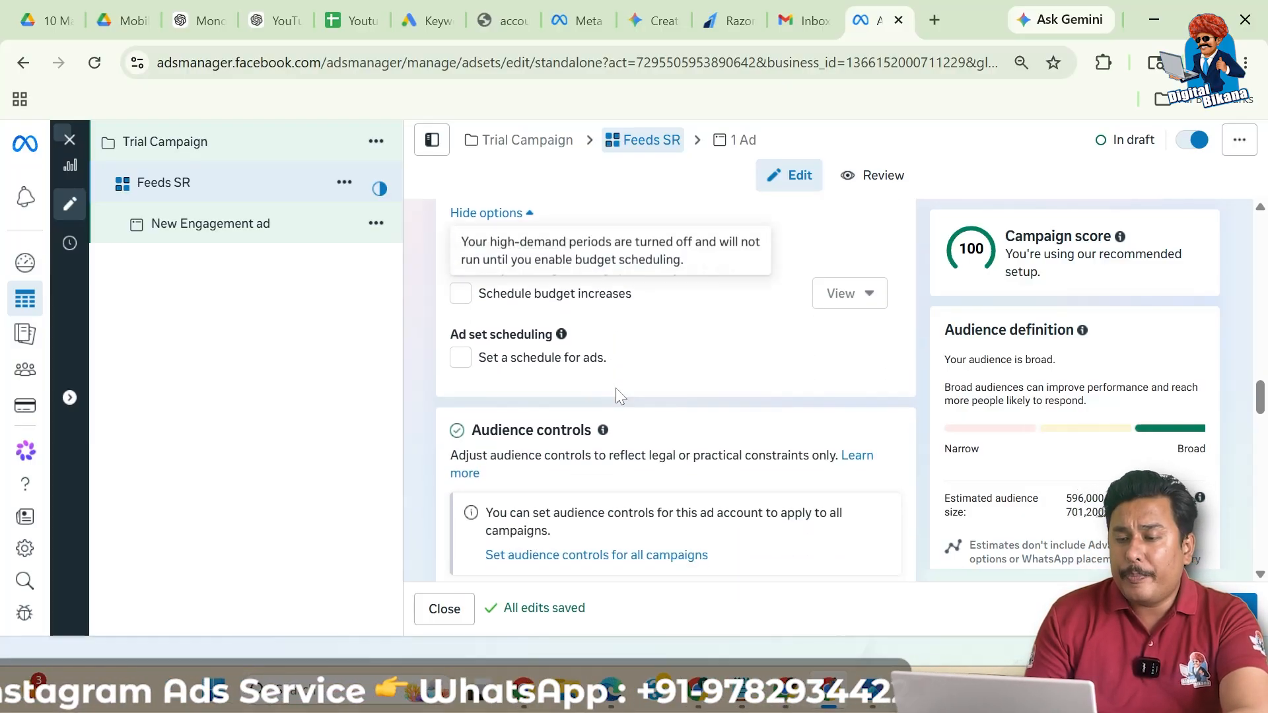
pyautogui.scroll(-3, 619, 394)
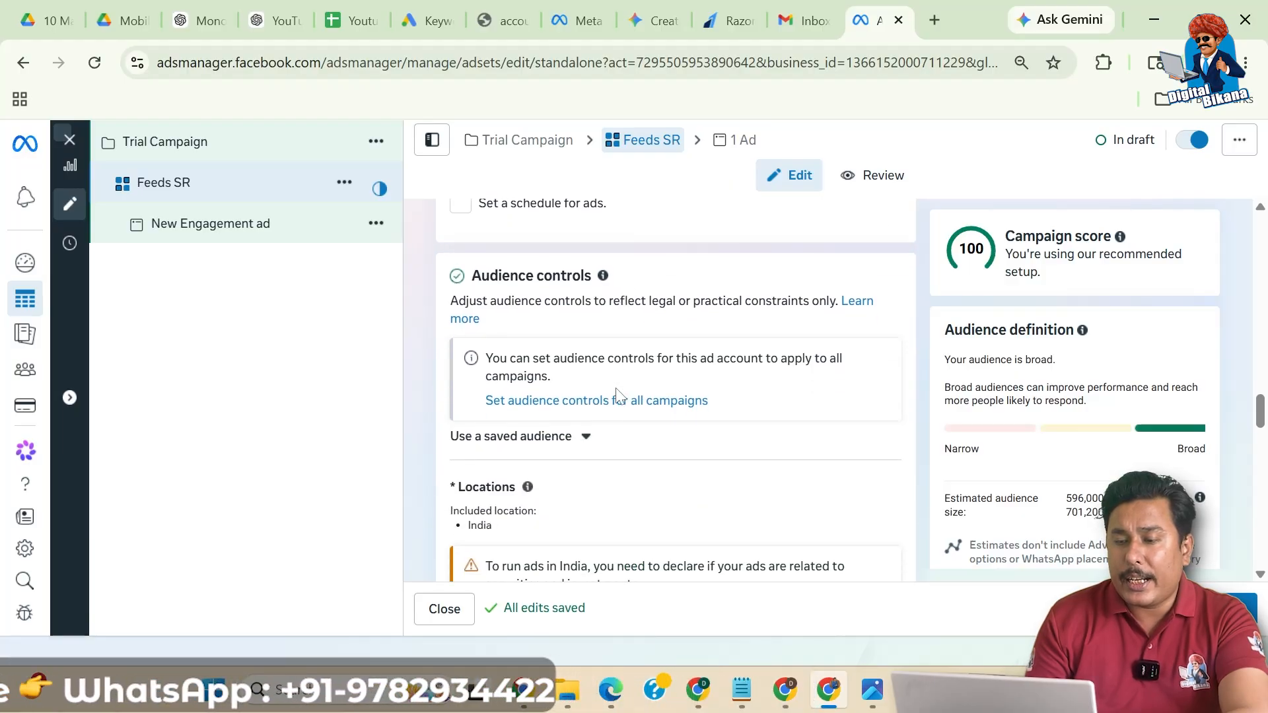
pyautogui.scroll(-3, 619, 396)
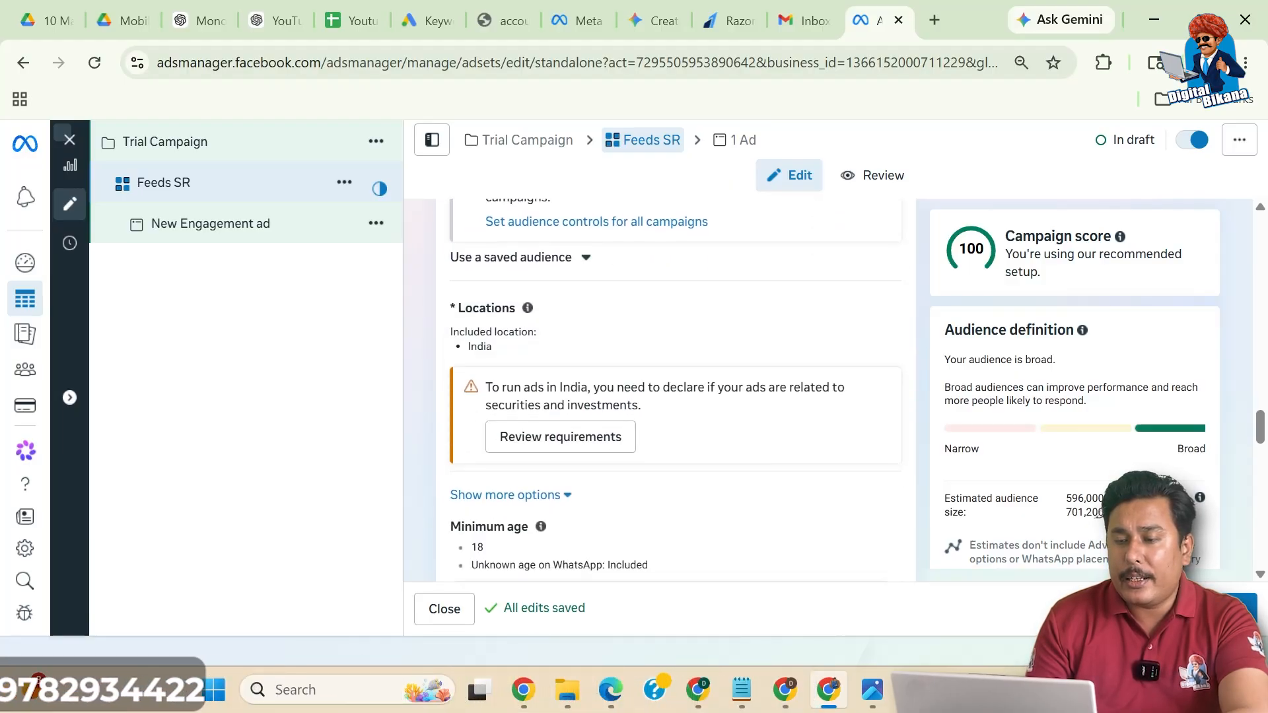
pyautogui.scroll(-1, 743, 410)
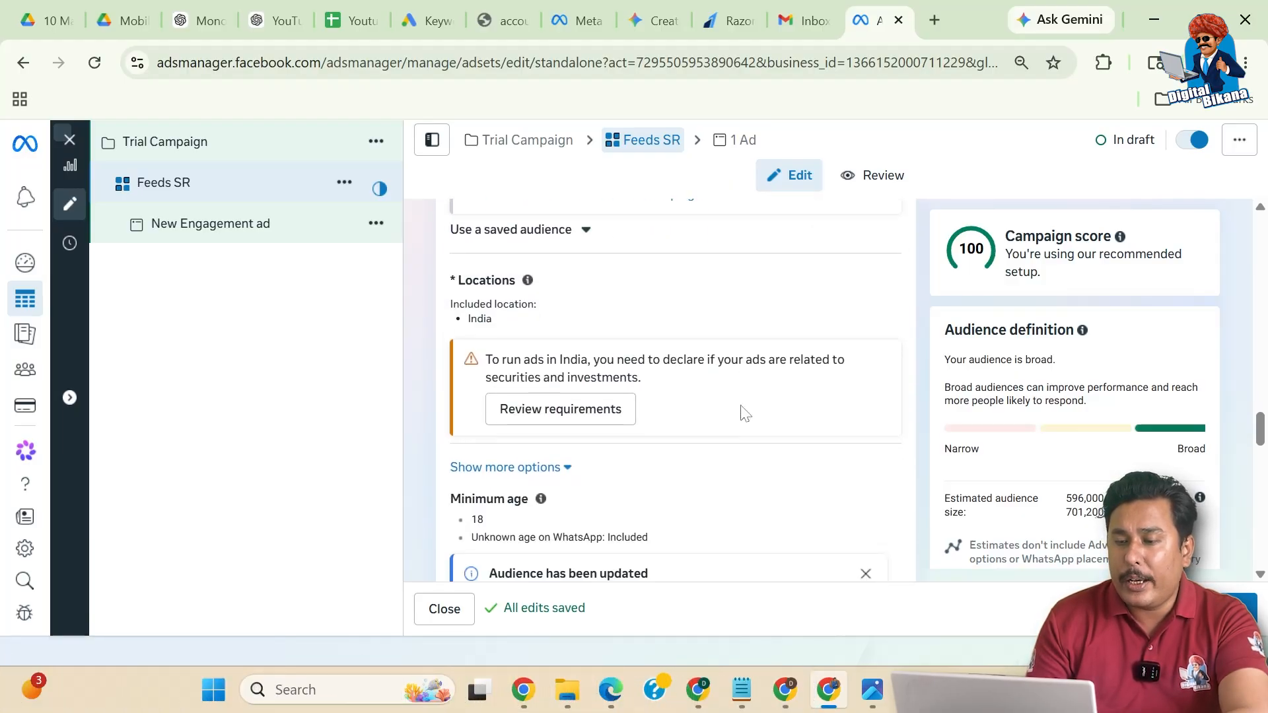
pyautogui.scroll(-1, 744, 412)
pyautogui.moveTo(829, 295)
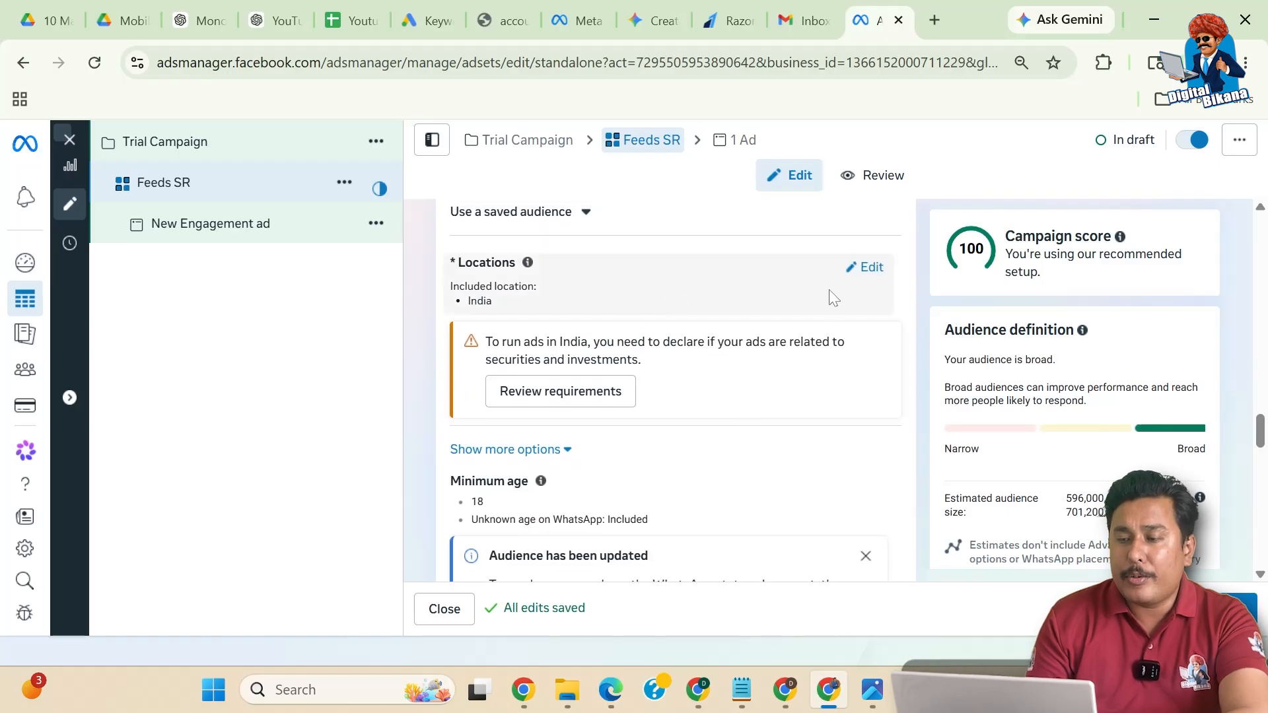
pyautogui.click(871, 271)
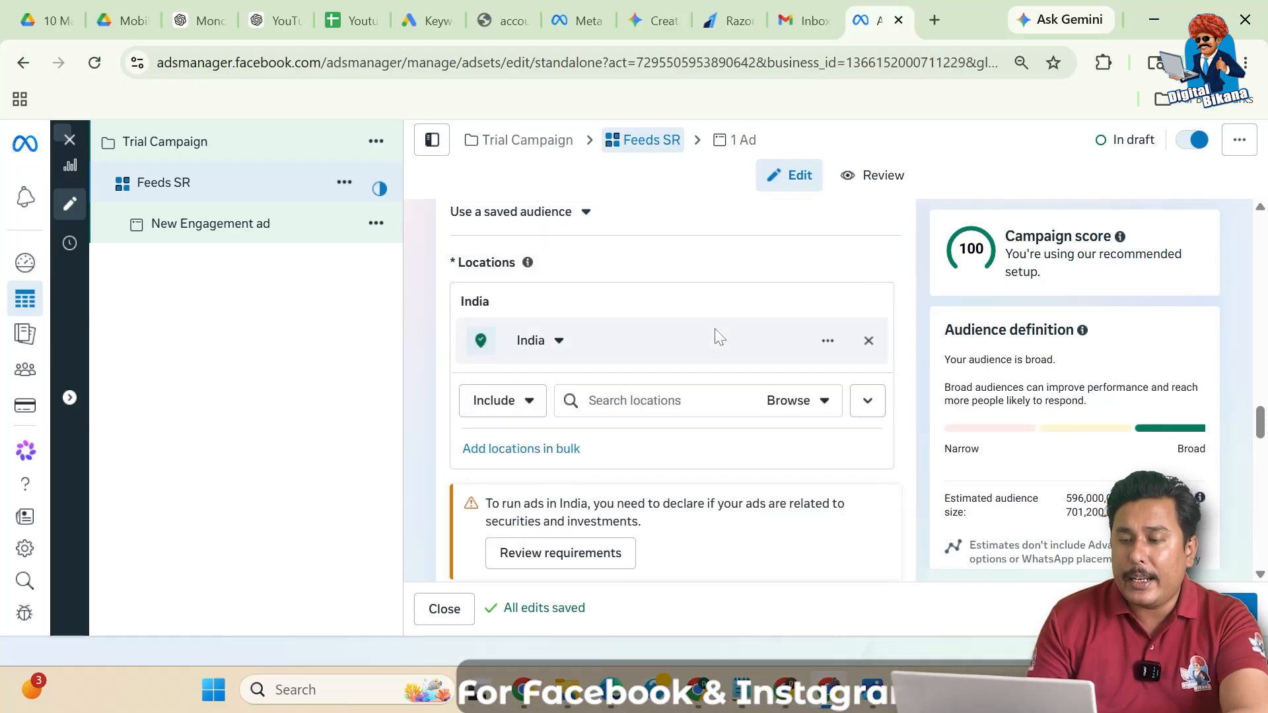
# Add Las Vegas, Texas, United States as an included location with a 17 km radius.
pyautogui.scroll(-1, 715, 334)
pyautogui.click(644, 374)
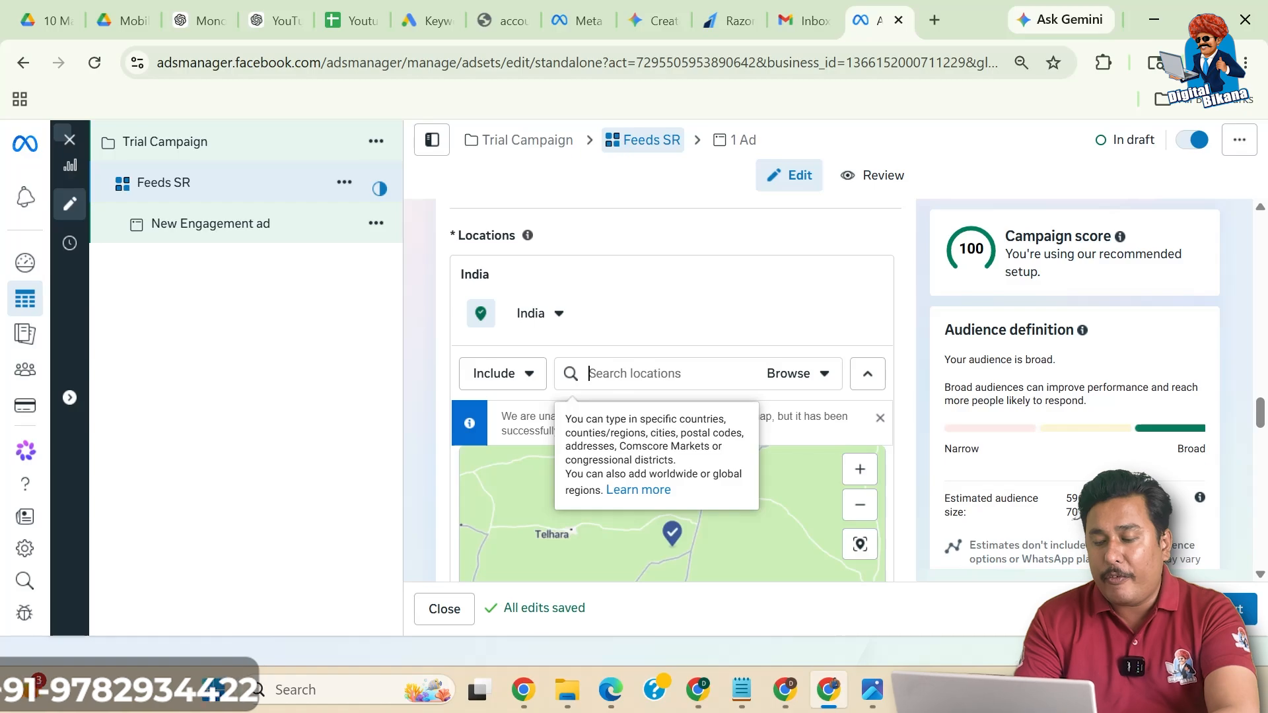
pyautogui.write('las vegas')
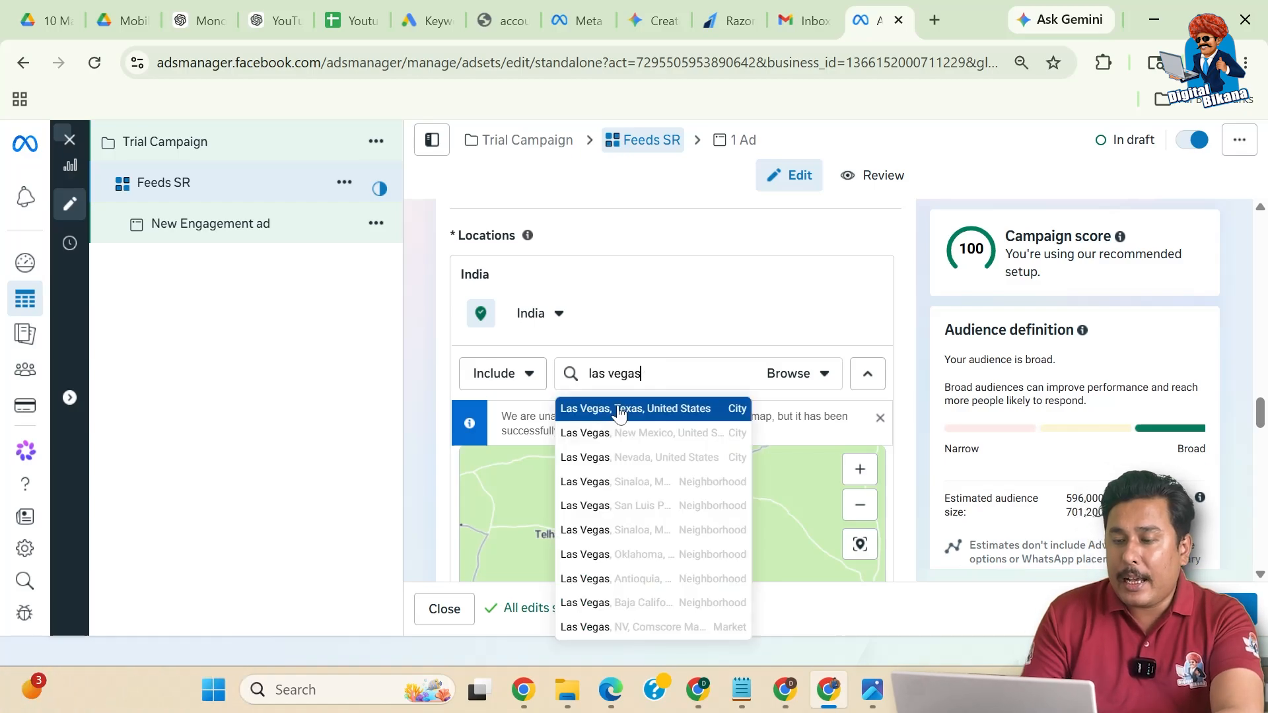
pyautogui.click(618, 411)
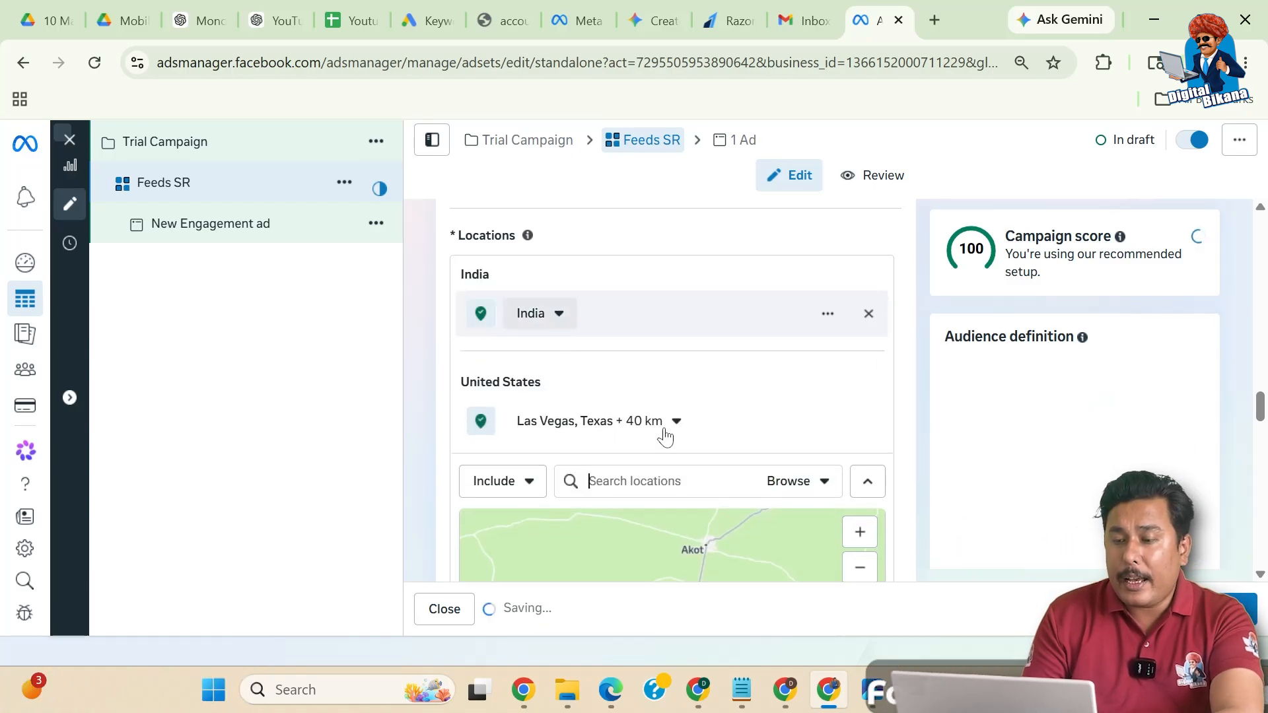
pyautogui.click(665, 432)
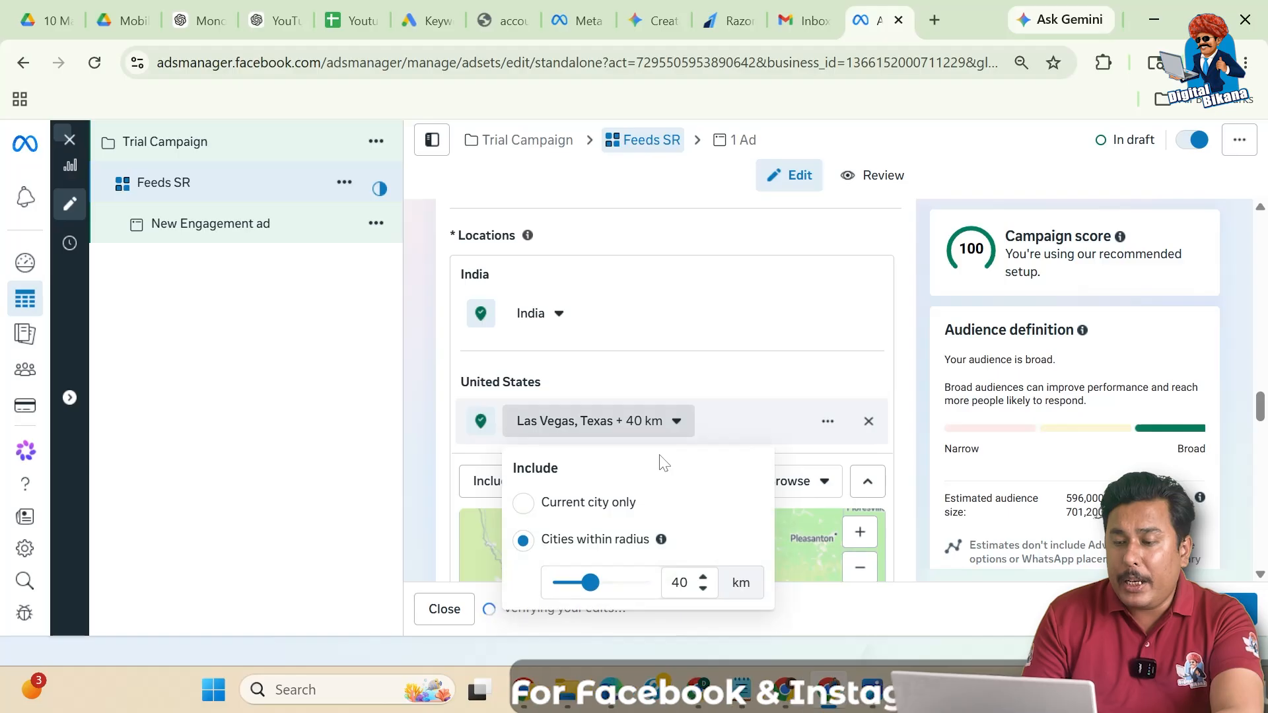
pyautogui.moveTo(598, 576); pyautogui.dragTo(567, 581)
pyautogui.click(660, 426)
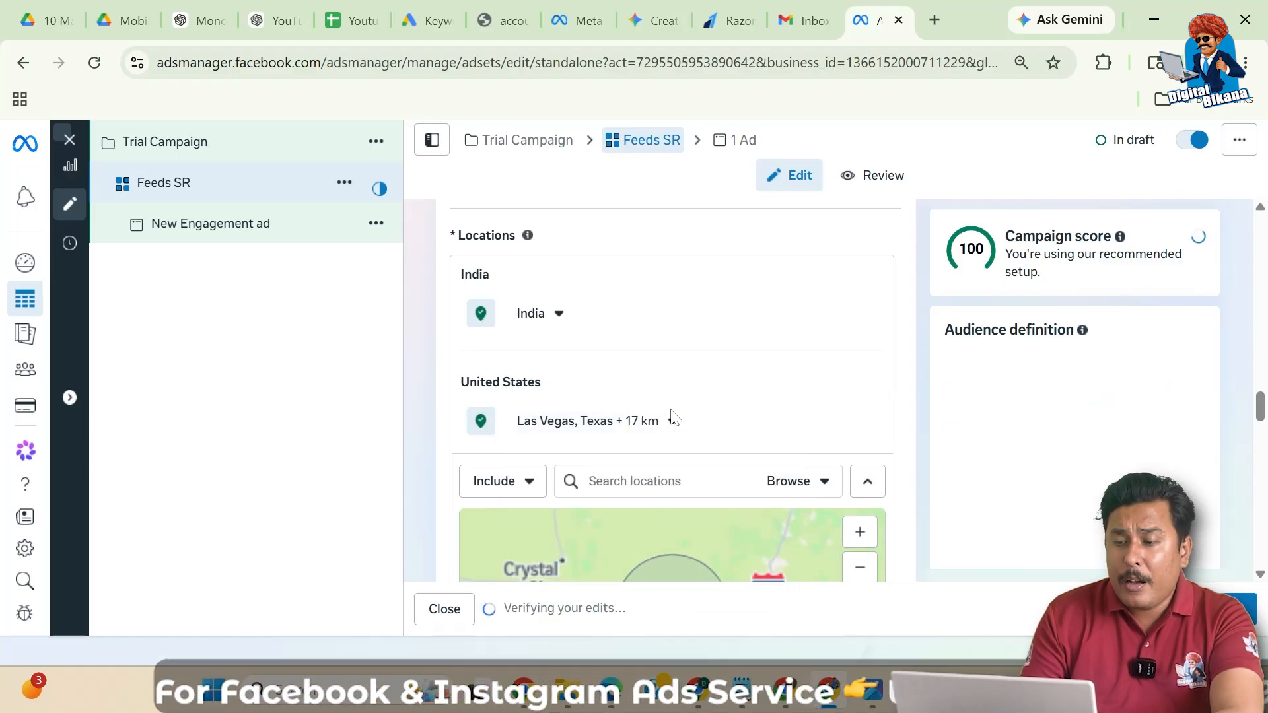
pyautogui.scroll(-1, 660, 429)
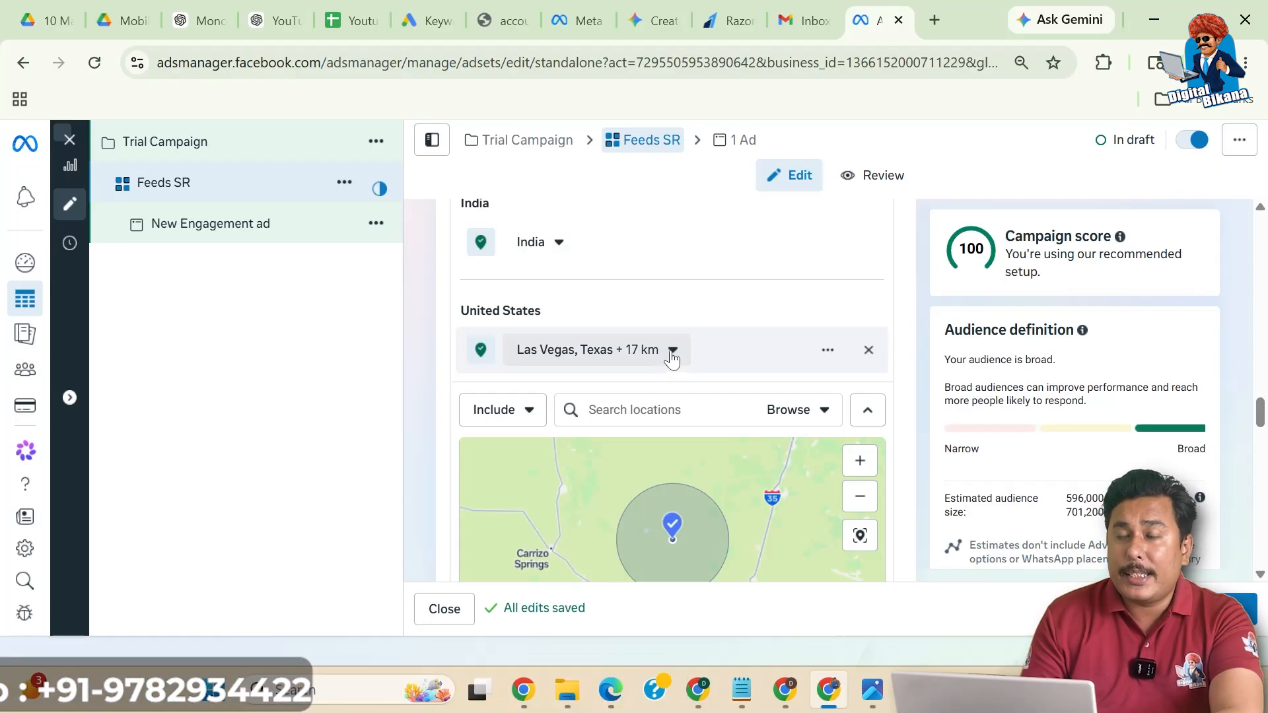
# Add Mumbai, Maharashtra, India as an included location and set its radius to 17 km.
pyautogui.click(660, 410)
pyautogui.write('m')
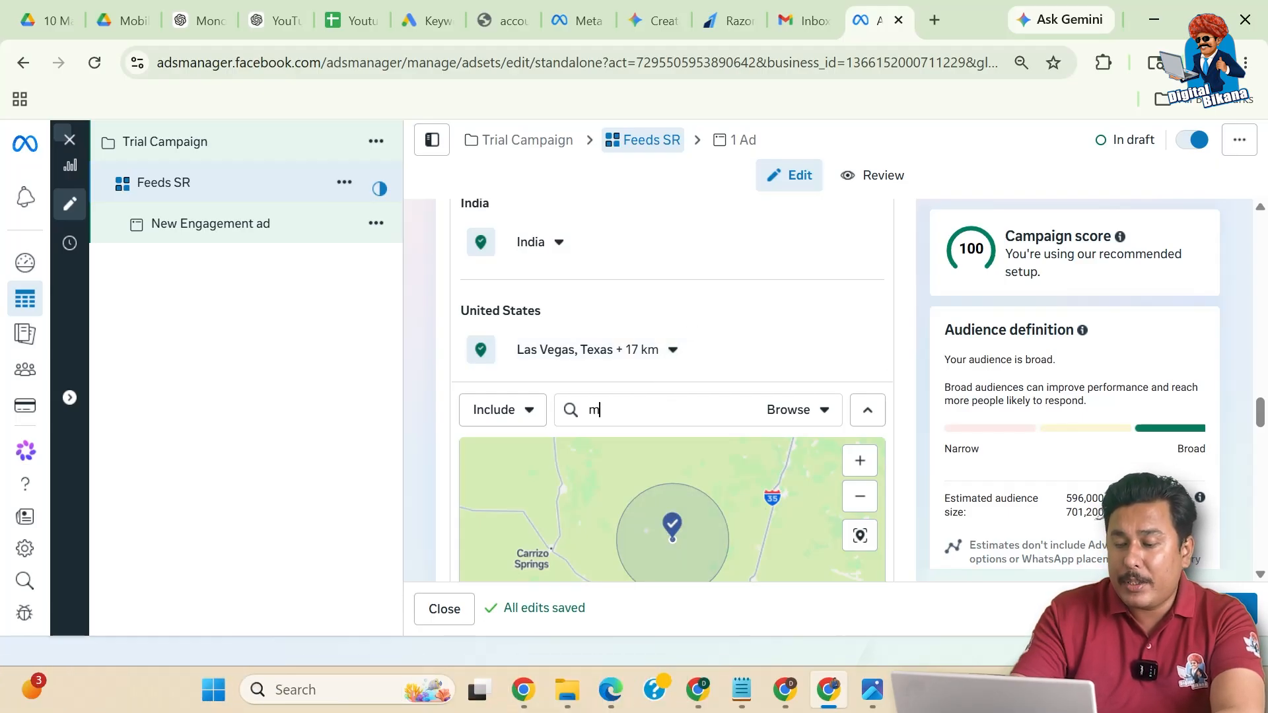
pyautogui.write('umbai')
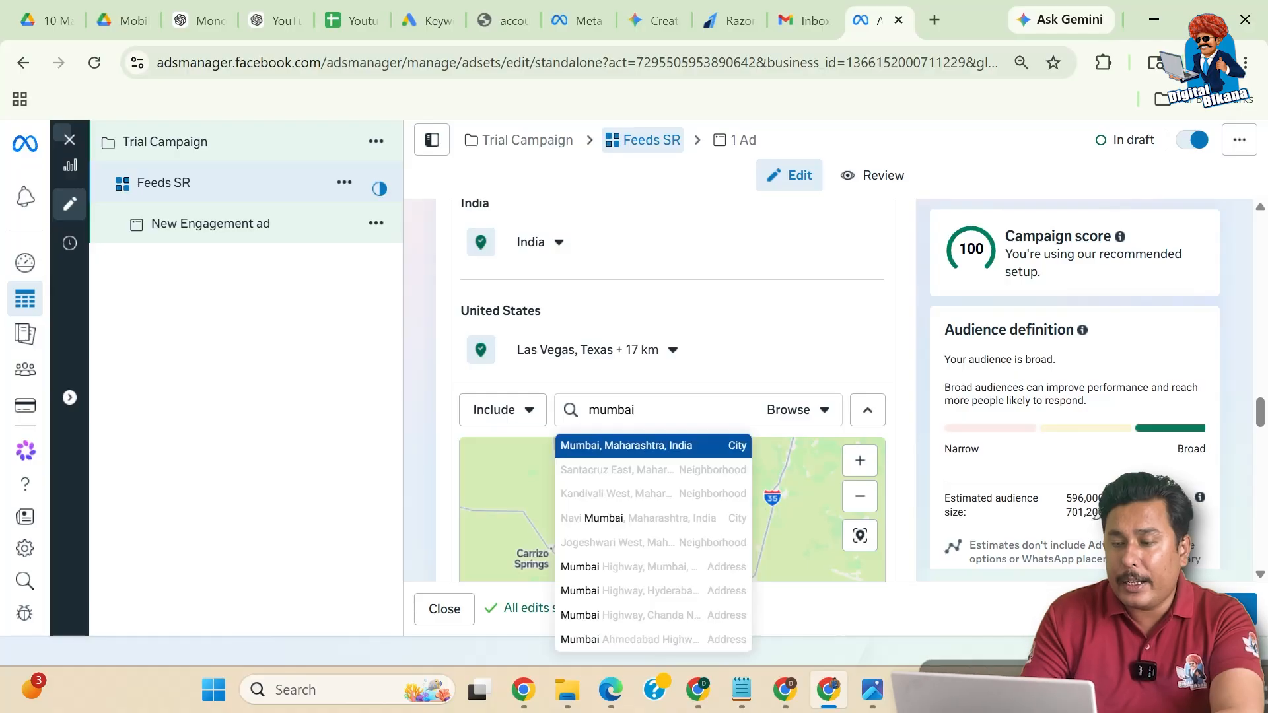
pyautogui.press('Return')
pyautogui.click(686, 276)
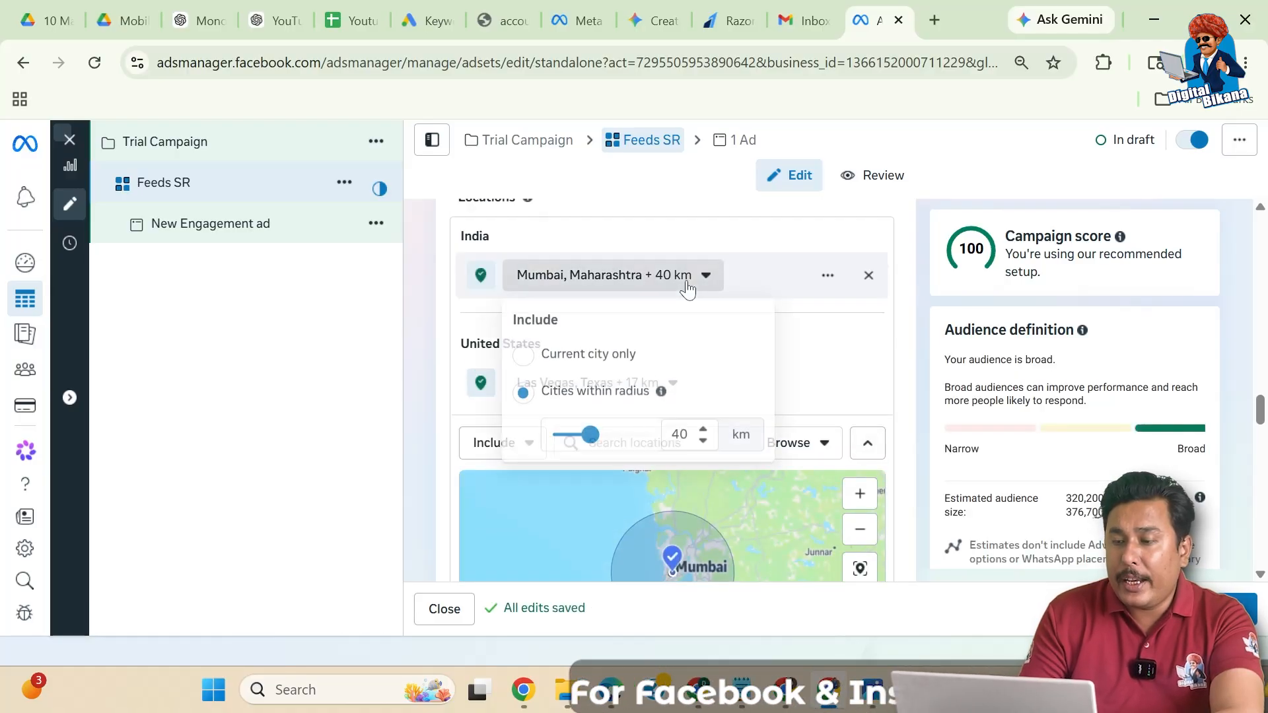
pyautogui.moveTo(596, 437); pyautogui.dragTo(523, 444)
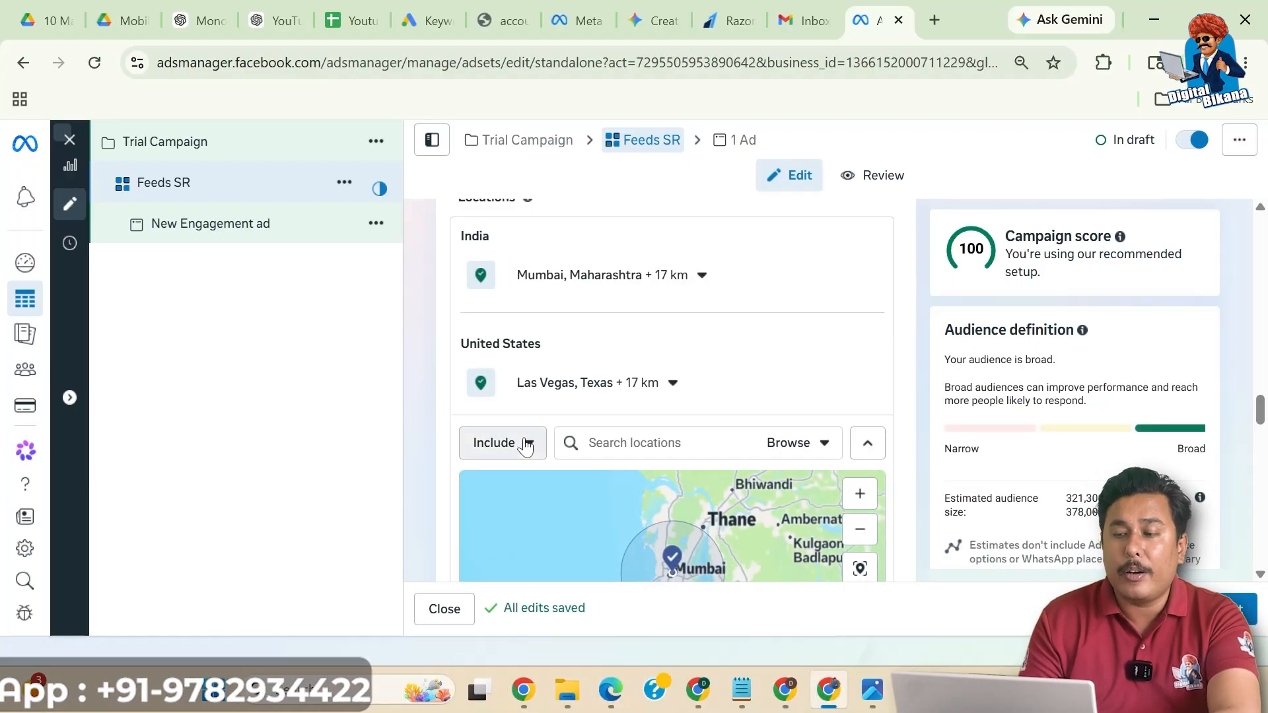
# Restrict the Mumbai location to the current city only and remove it from the included locations.
pyautogui.click(689, 283)
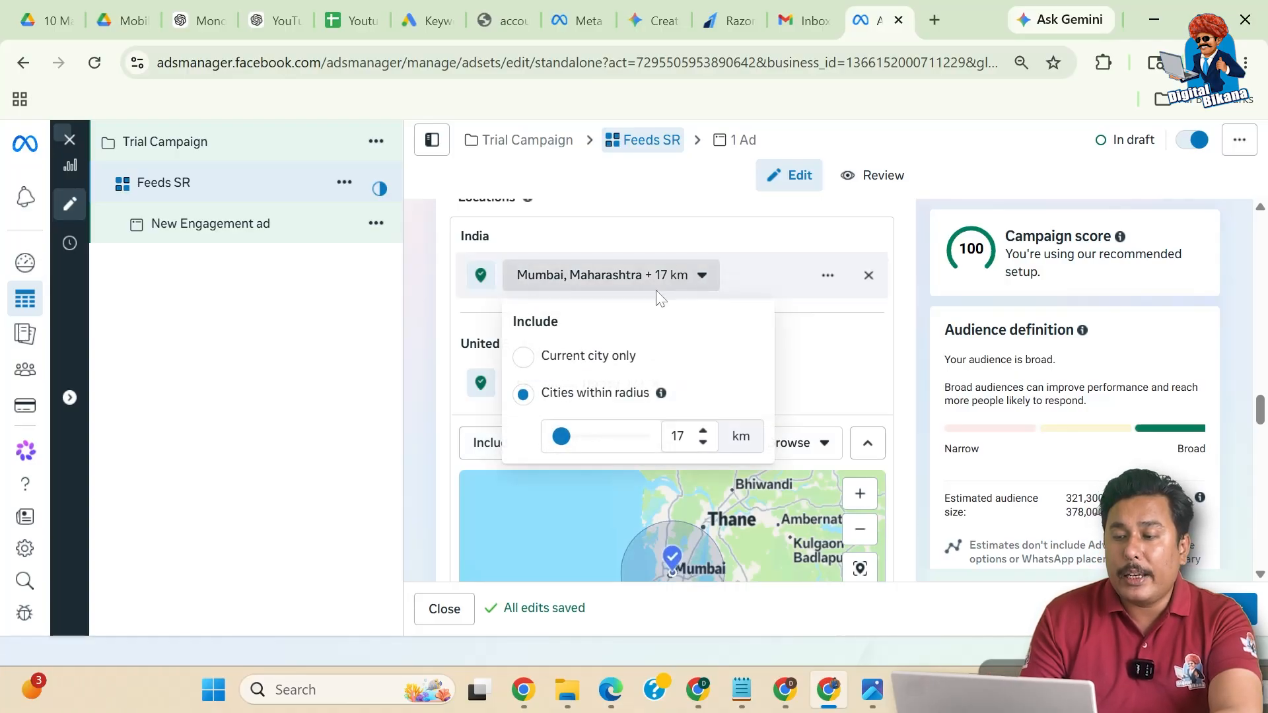
pyautogui.click(525, 358)
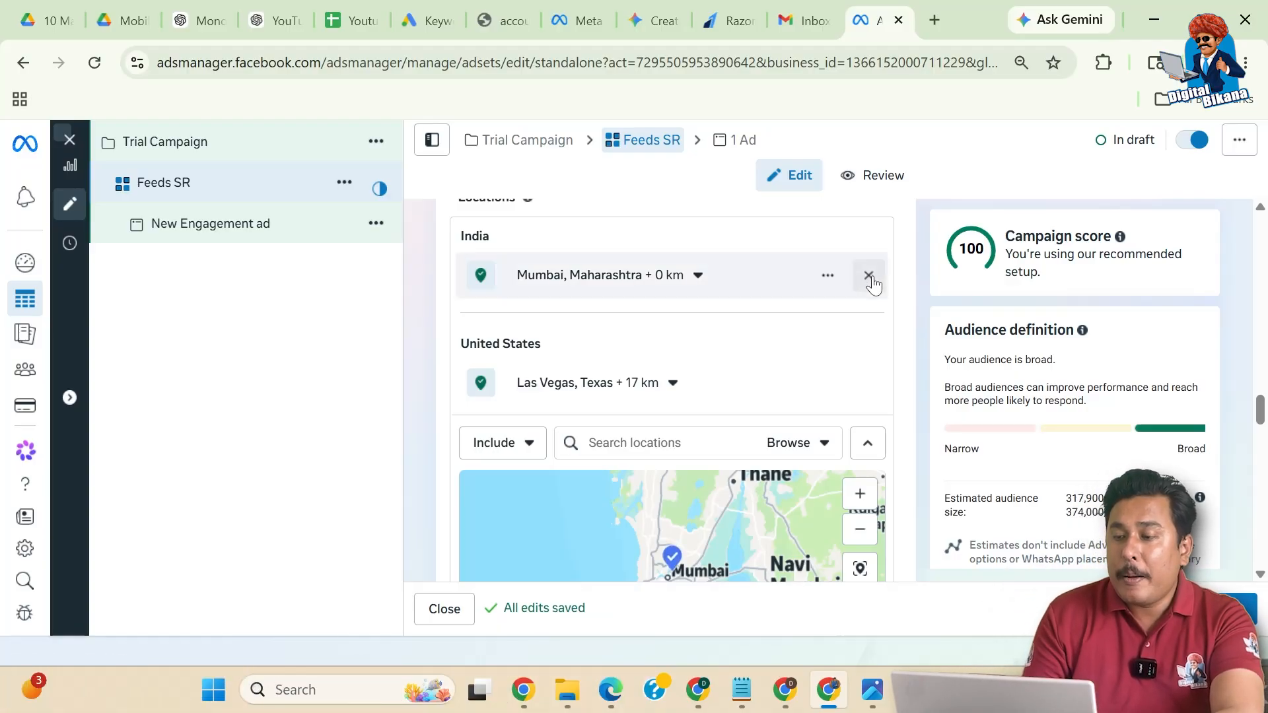
pyautogui.click(868, 275)
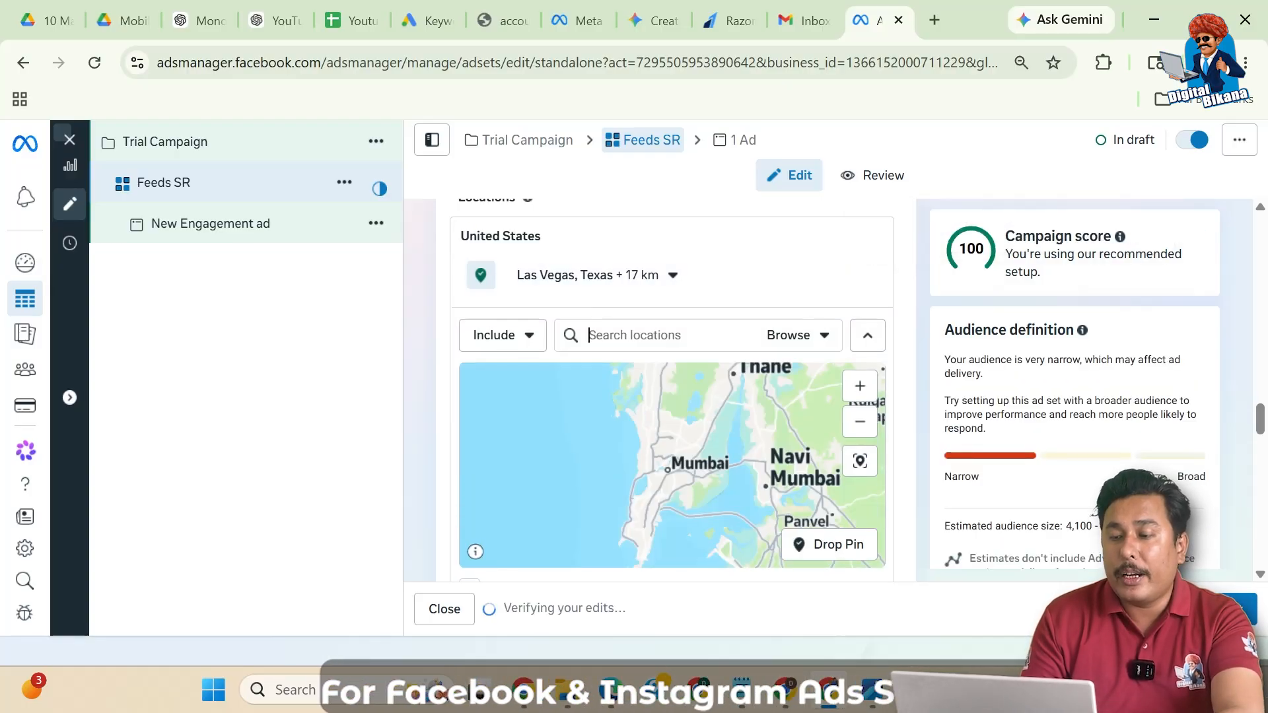
# Include the place Panchsati Circle (sadul Ganj) in the audience locations and remove Las Vegas, Texas.
pyautogui.write('panc')
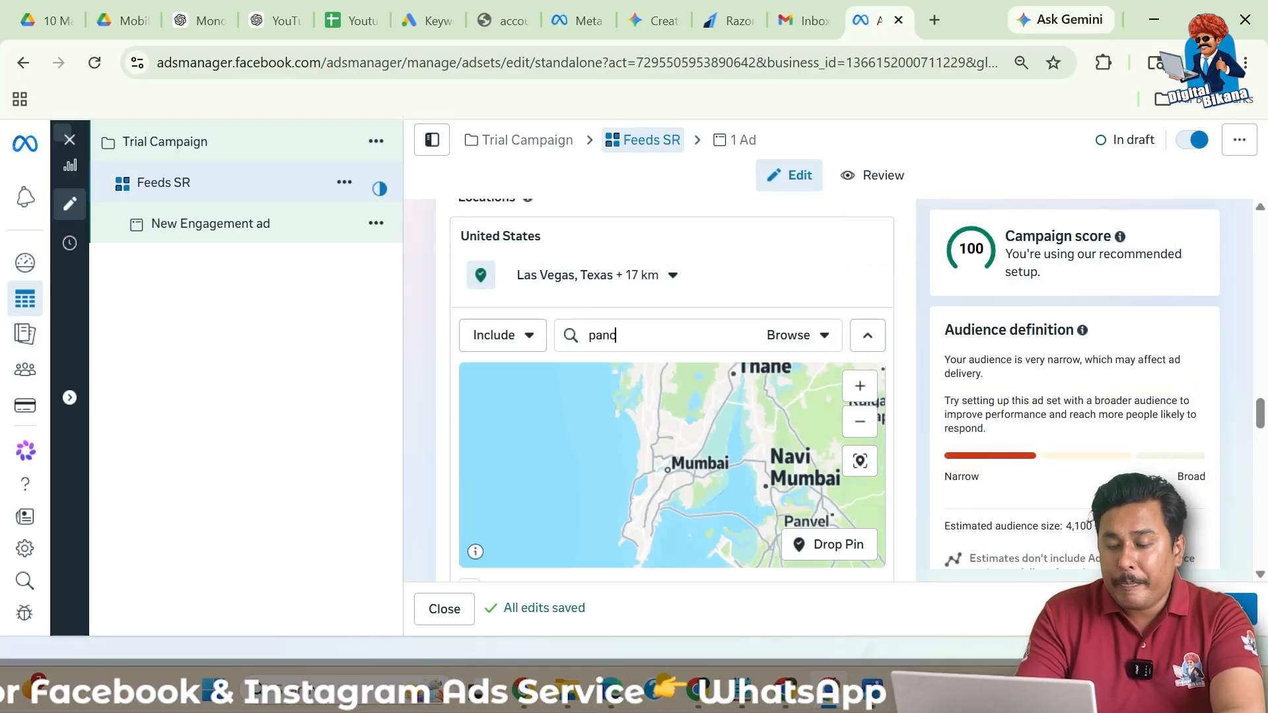
pyautogui.write('hsati circle')
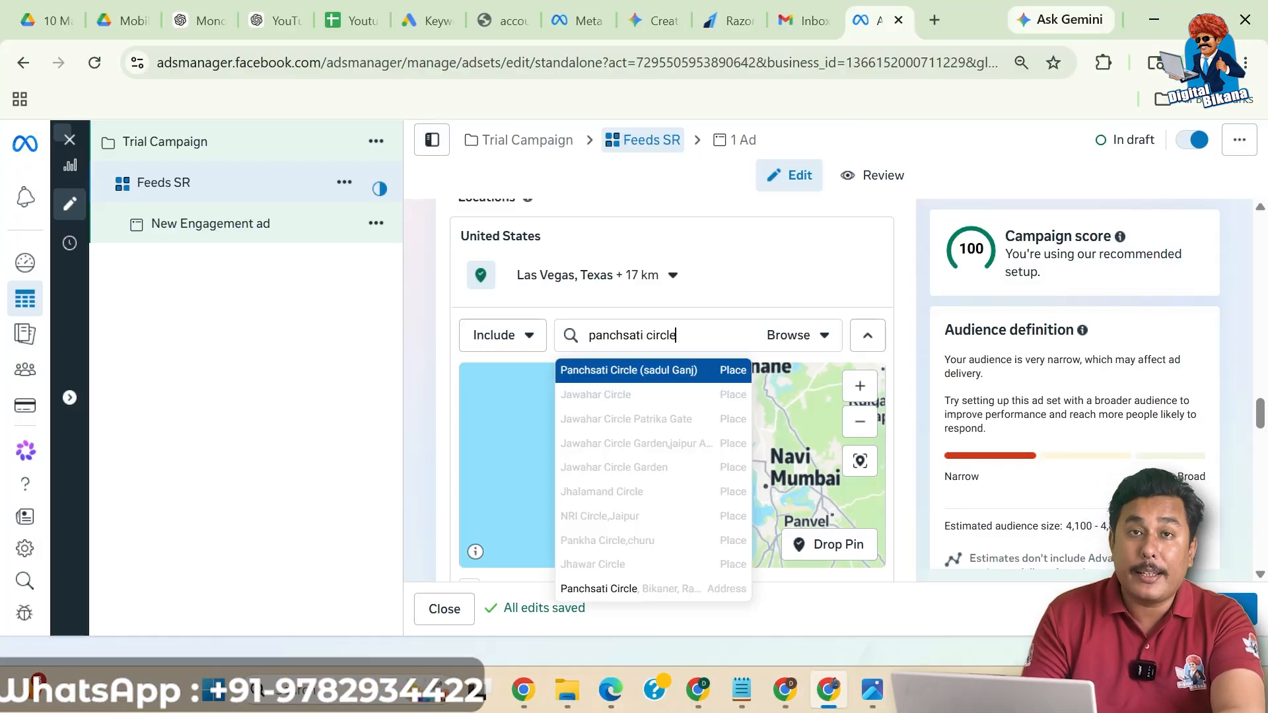
pyautogui.click(658, 372)
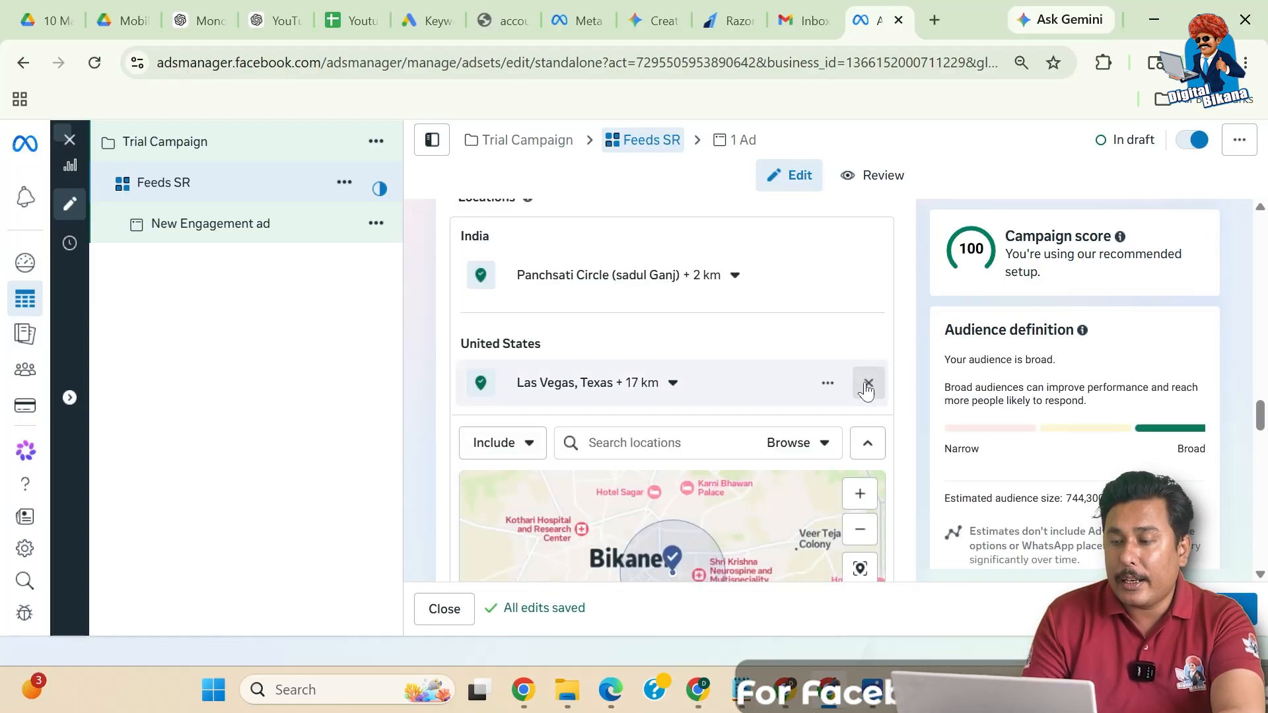
pyautogui.click(868, 385)
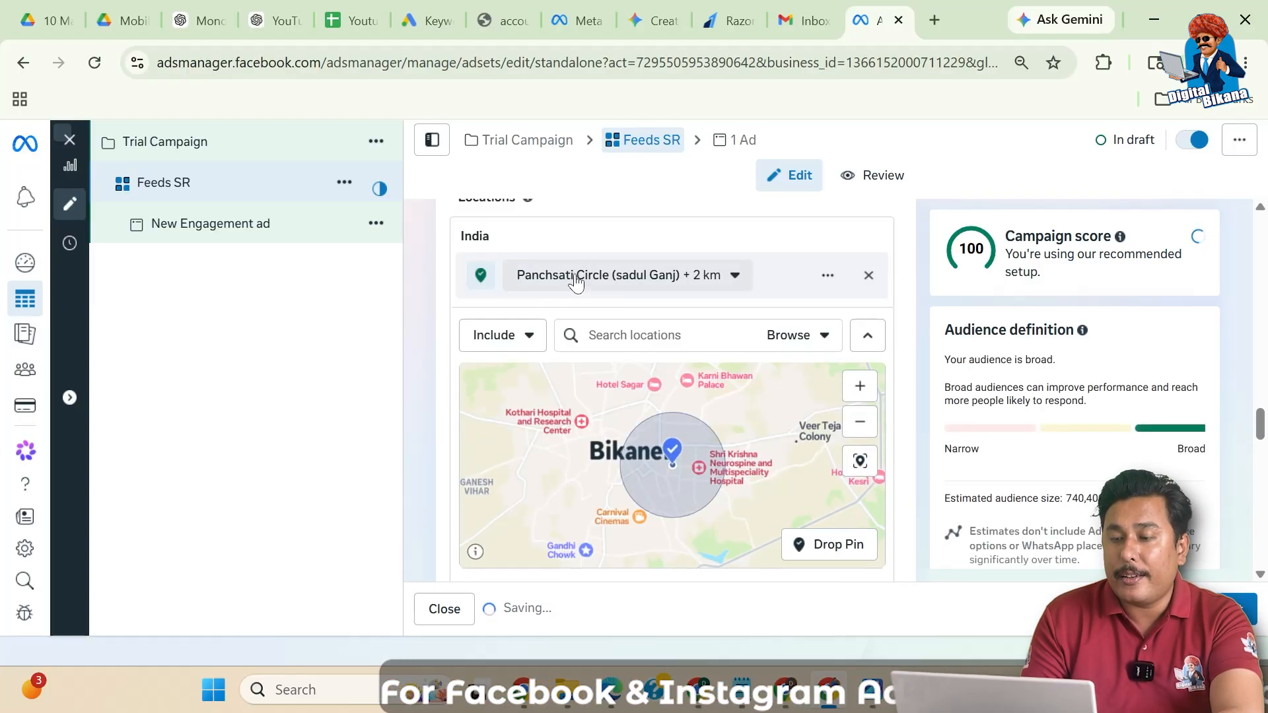
# Set the radius around Panchsati Circle (sadul Ganj) to 5 km after trying 1 km and 14 km.
pyautogui.click(711, 282)
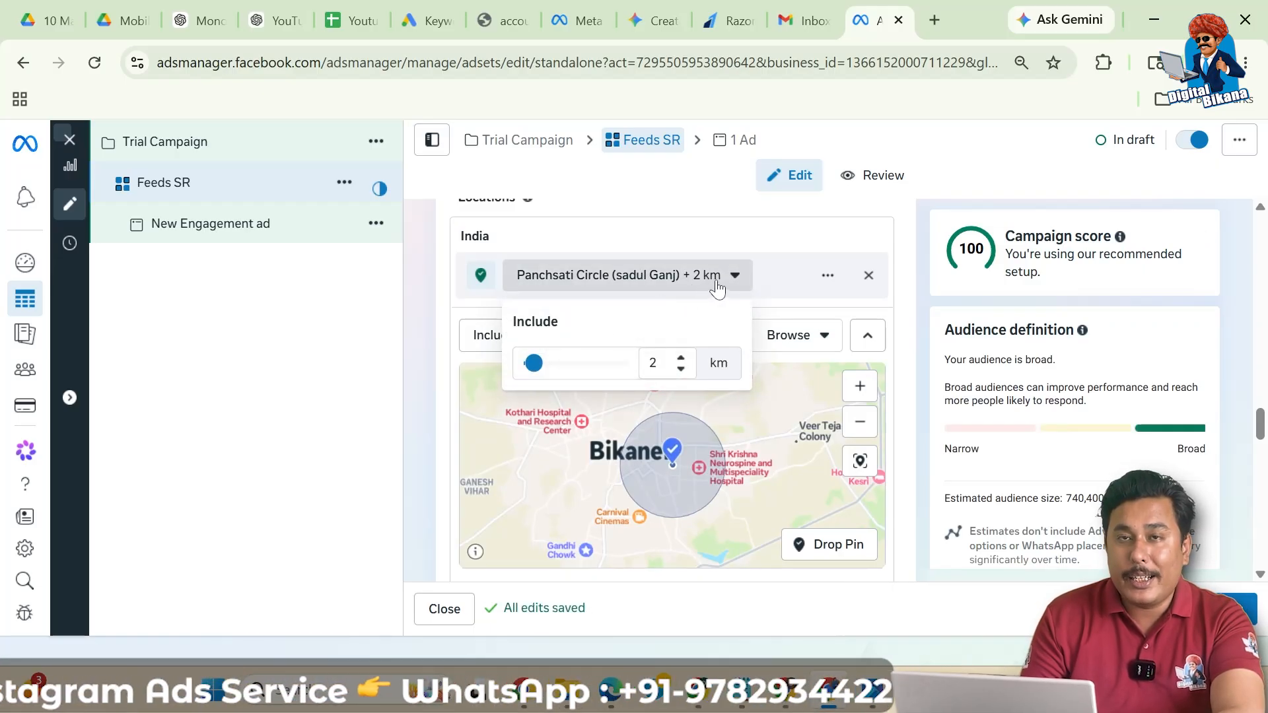
pyautogui.moveTo(532, 363)
pyautogui.mouseDown()
pyautogui.moveTo(557, 364)
pyautogui.moveTo(525, 372)
pyautogui.mouseUp()
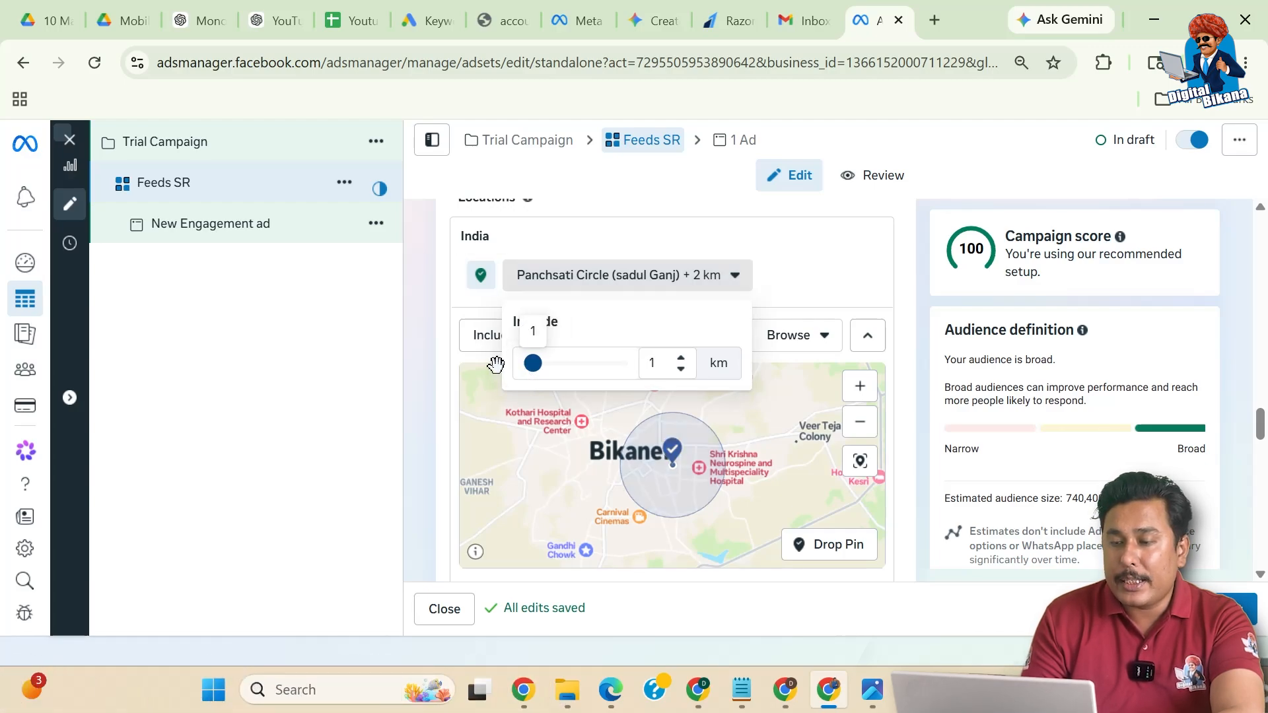
pyautogui.click(495, 363)
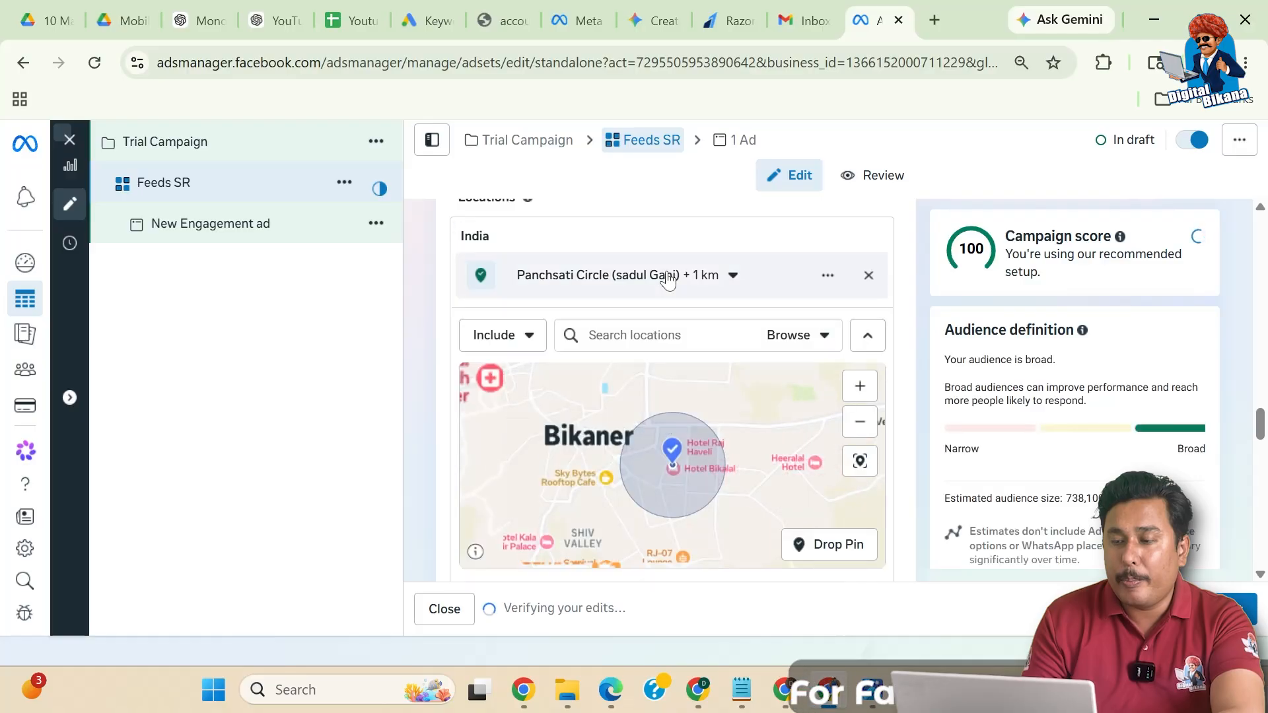
pyautogui.click(708, 282)
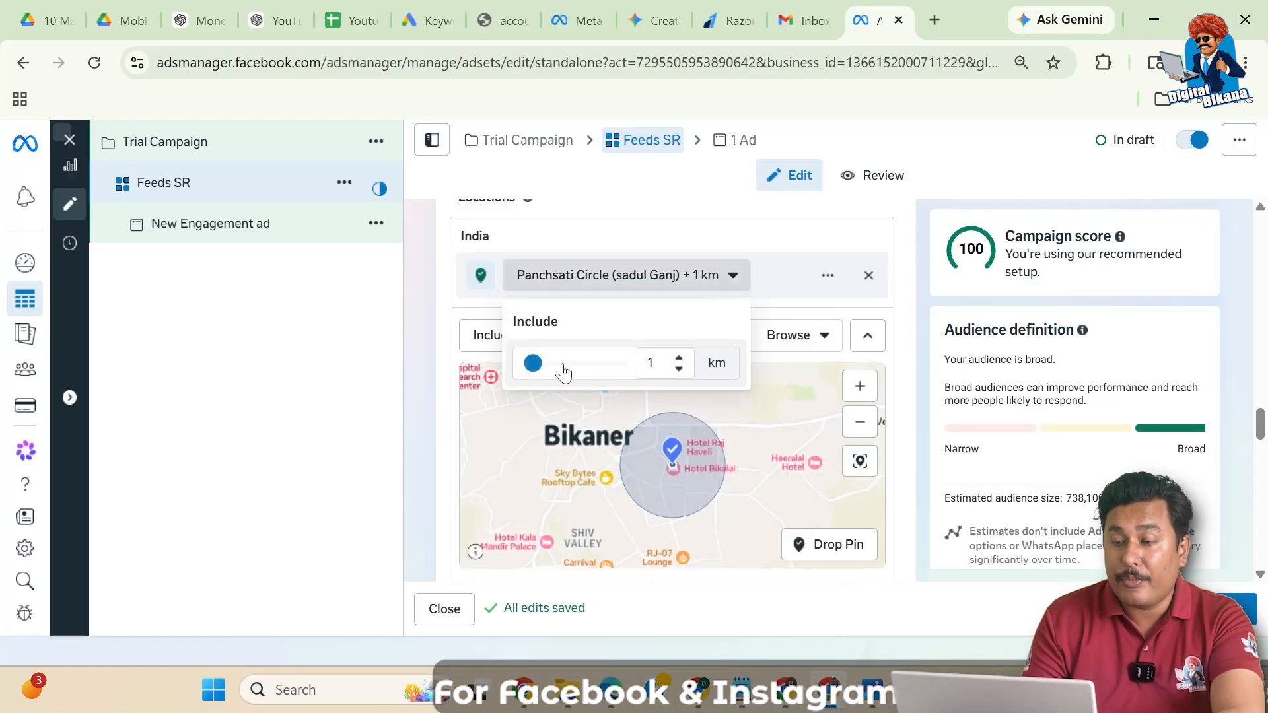
pyautogui.moveTo(538, 367); pyautogui.dragTo(546, 361)
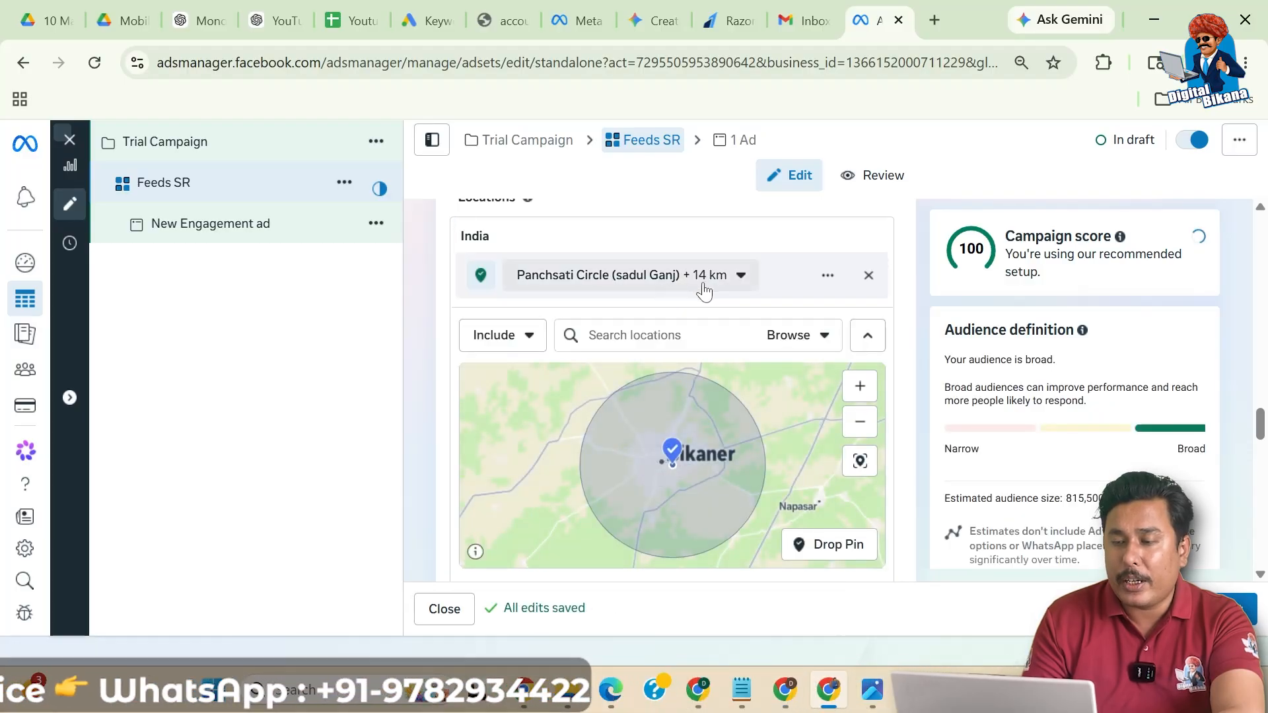
pyautogui.click(704, 290)
pyautogui.moveTo(543, 364); pyautogui.dragTo(532, 374)
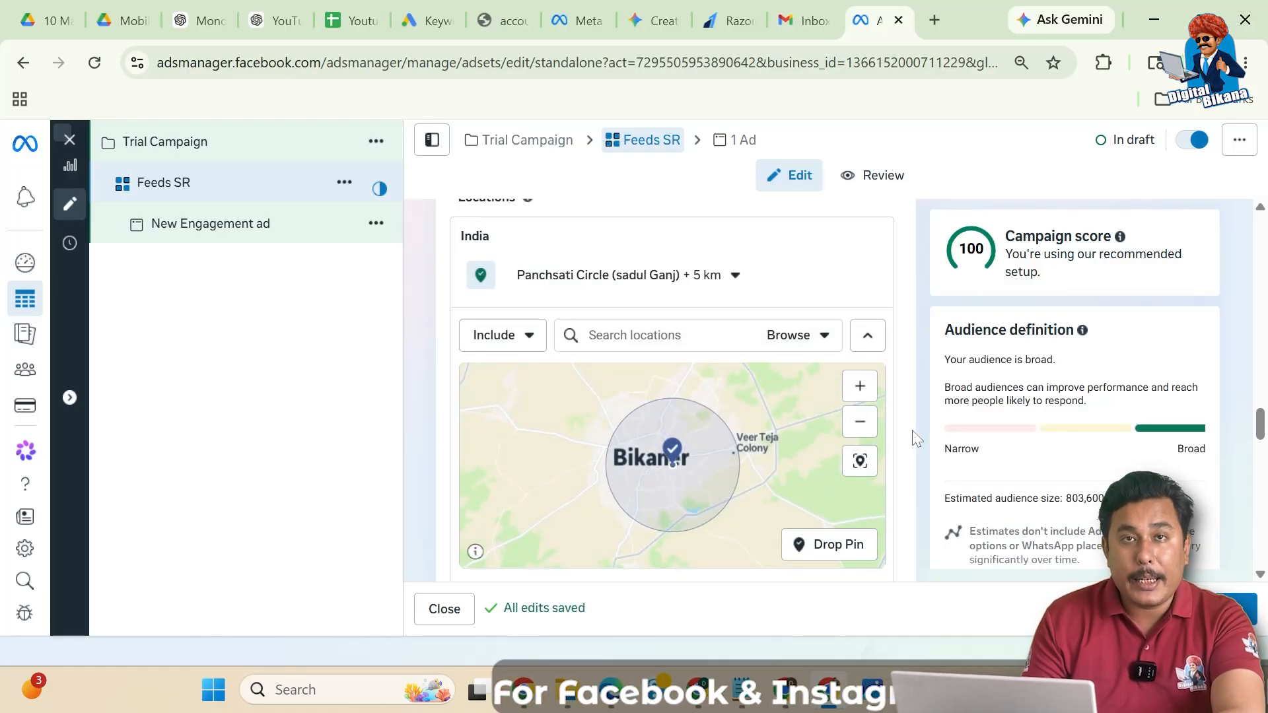
# Drop a pin on the location map just west of Bikaner to include that area.
pyautogui.scroll(-2, 913, 430)
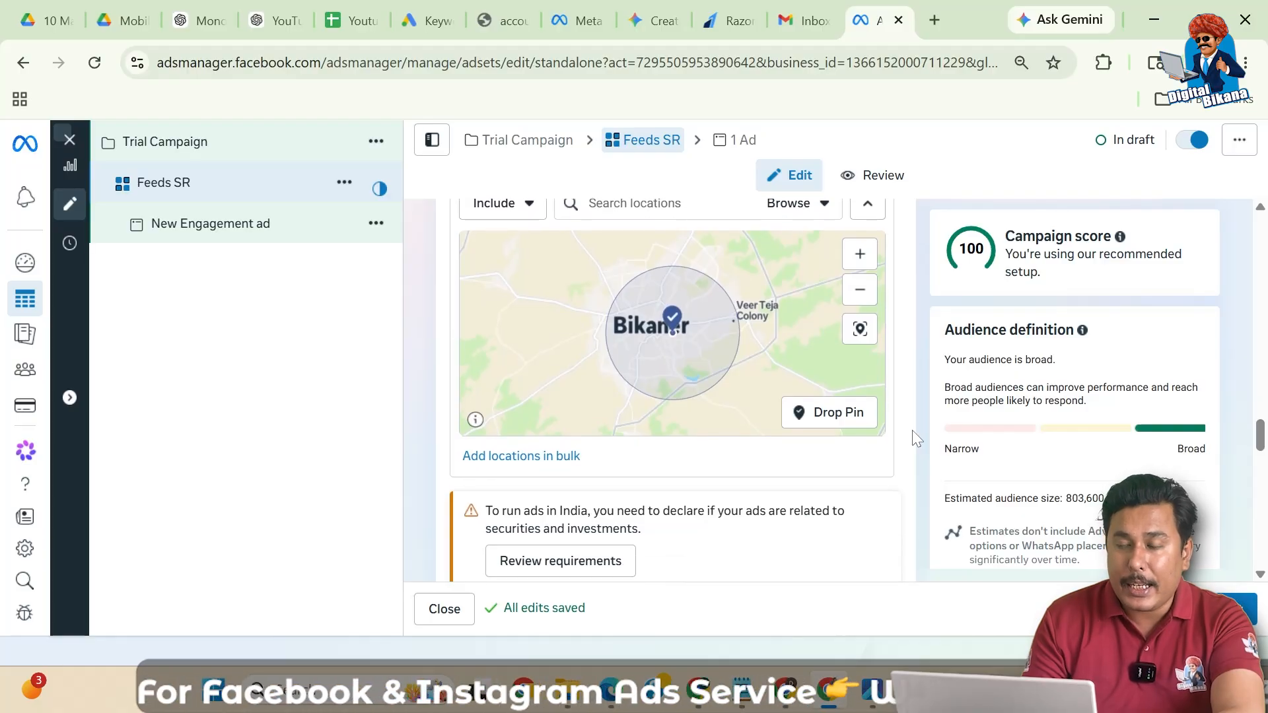
pyautogui.scroll(1, 912, 430)
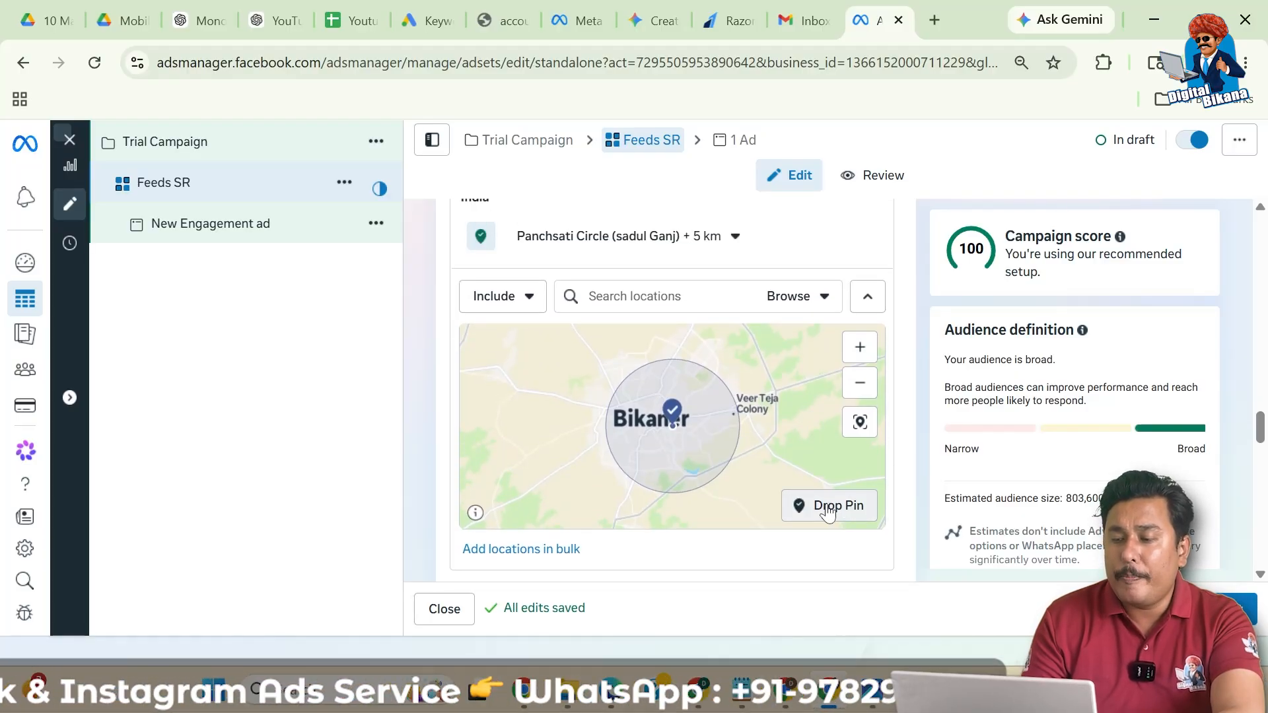
pyautogui.click(834, 514)
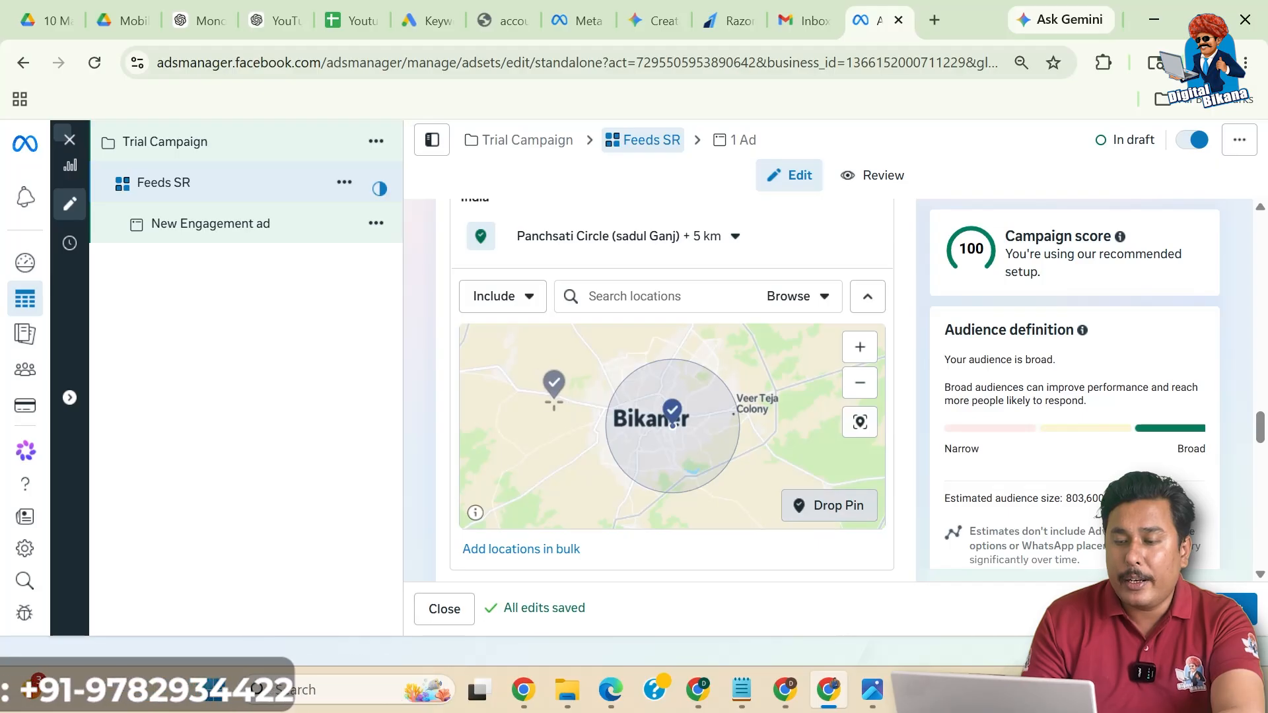
pyautogui.click(554, 401)
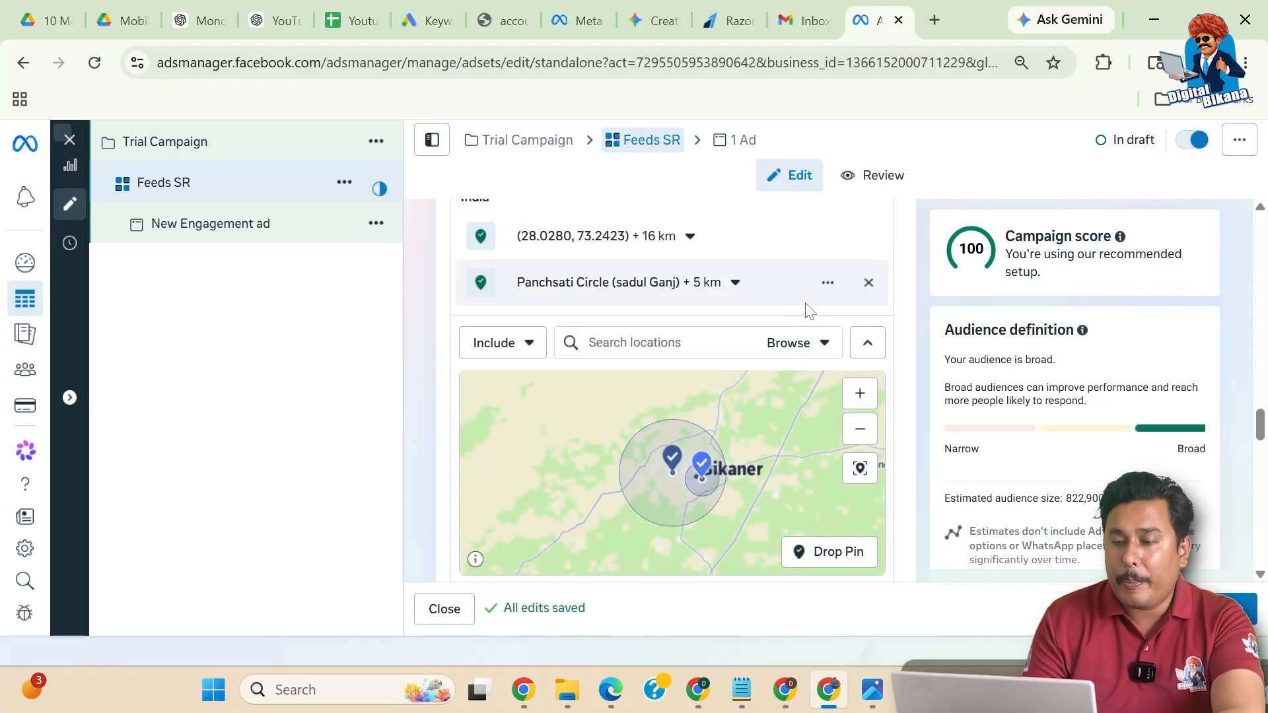
pyautogui.scroll(1, 807, 311)
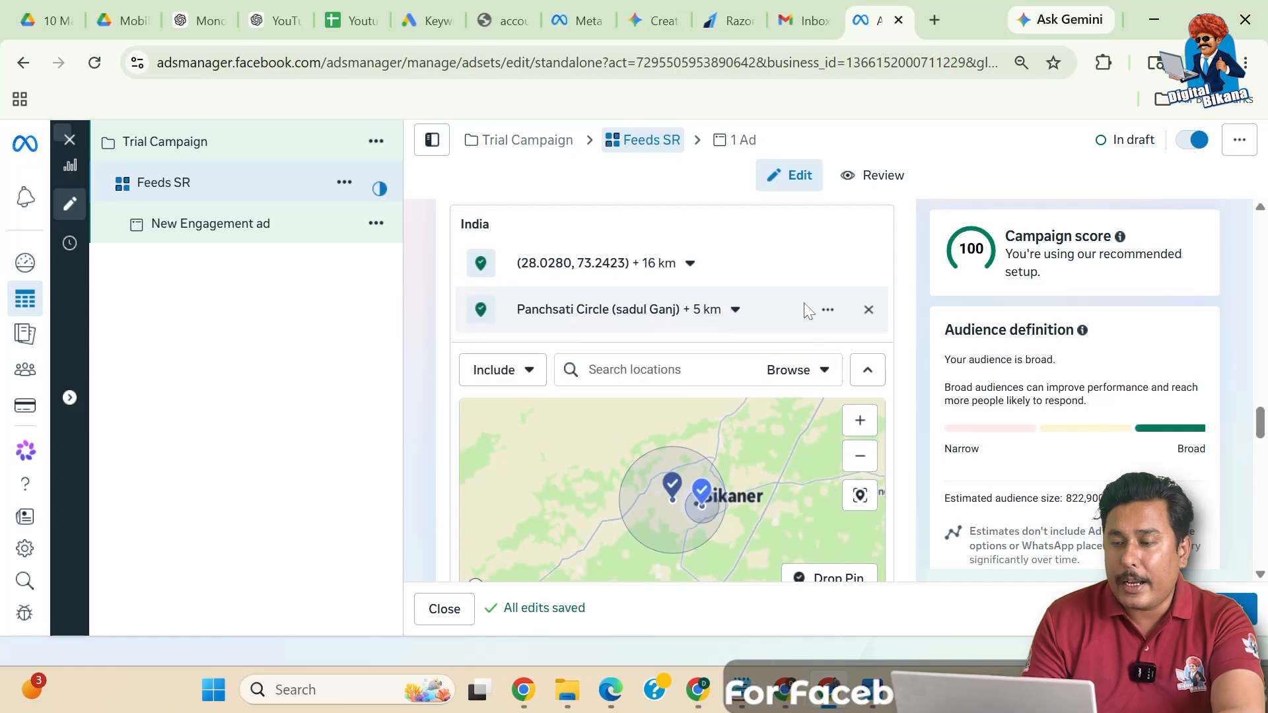
# Reduce the radius of the dropped pin west of Bikaner, and remove that pin from the included locations.
pyautogui.click(690, 263)
pyautogui.moveTo(554, 363)
pyautogui.mouseDown()
pyautogui.moveTo(583, 359)
pyautogui.moveTo(543, 362)
pyautogui.mouseUp()
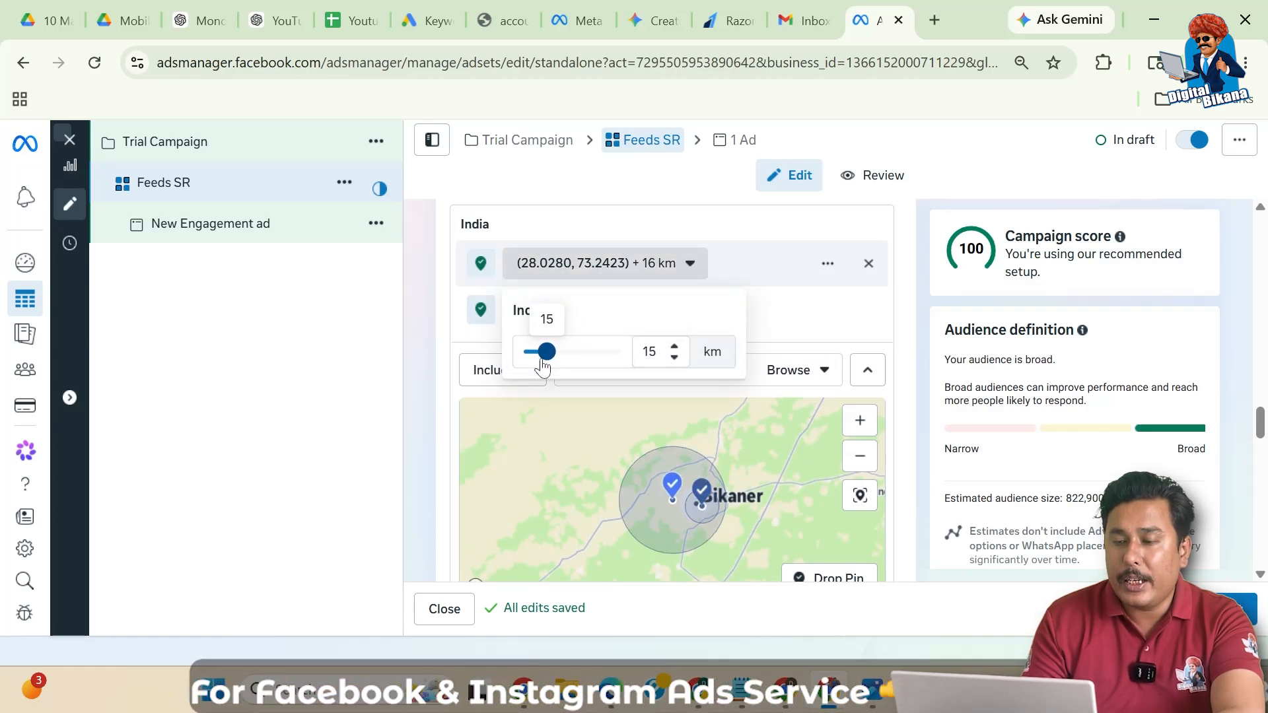
pyautogui.click(878, 282)
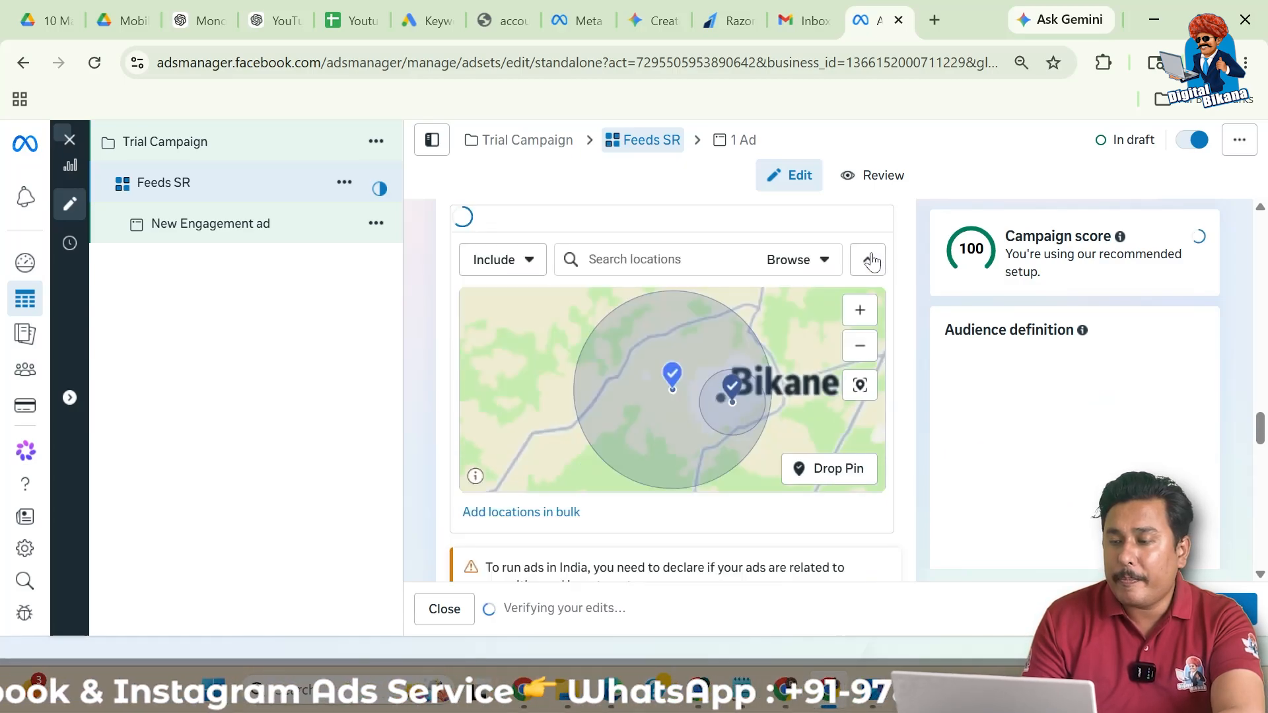
pyautogui.click(869, 264)
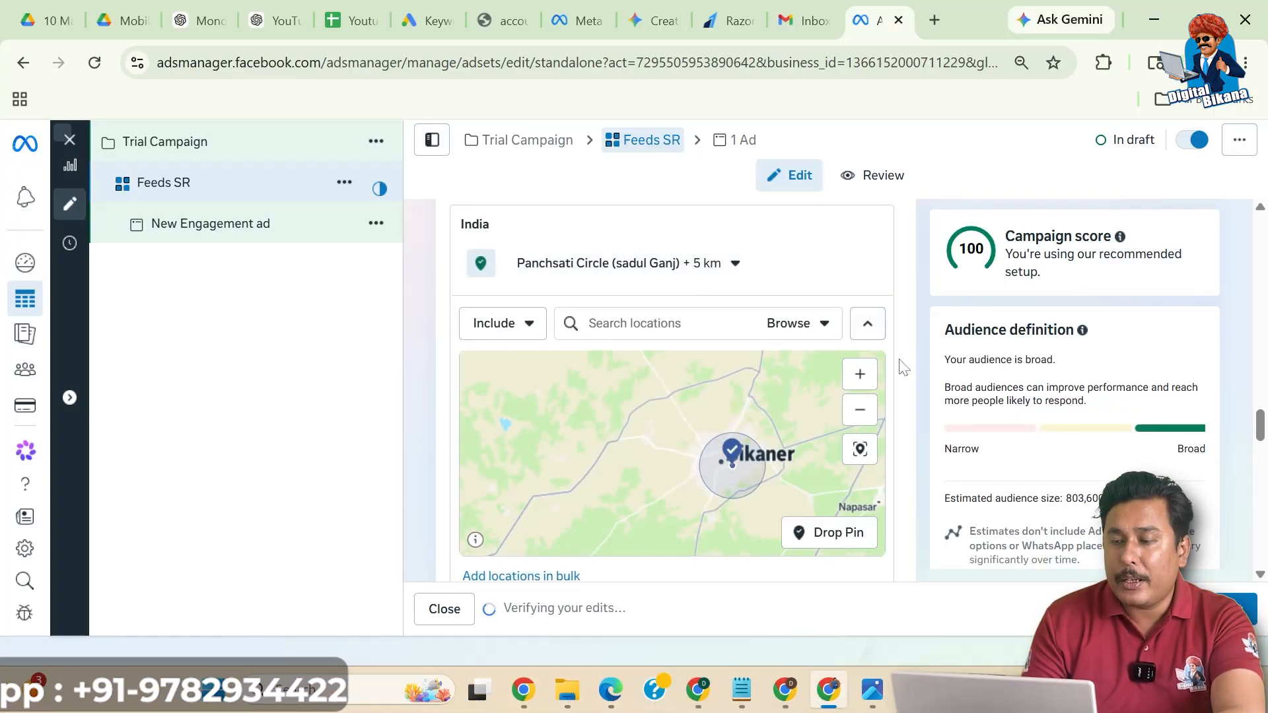
# Set the audience's minimum age to 22 and stop including people on WhatsApp whose age is unknown.
pyautogui.scroll(-3, 903, 367)
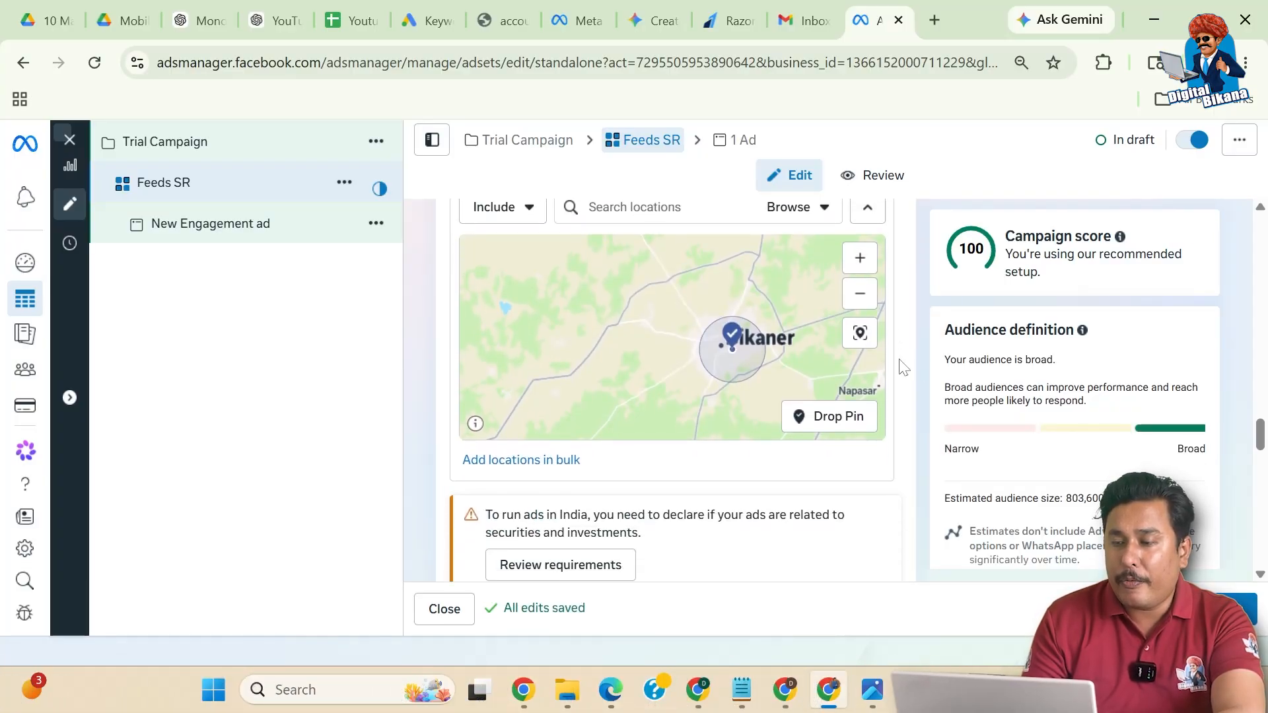
pyautogui.scroll(-1, 902, 365)
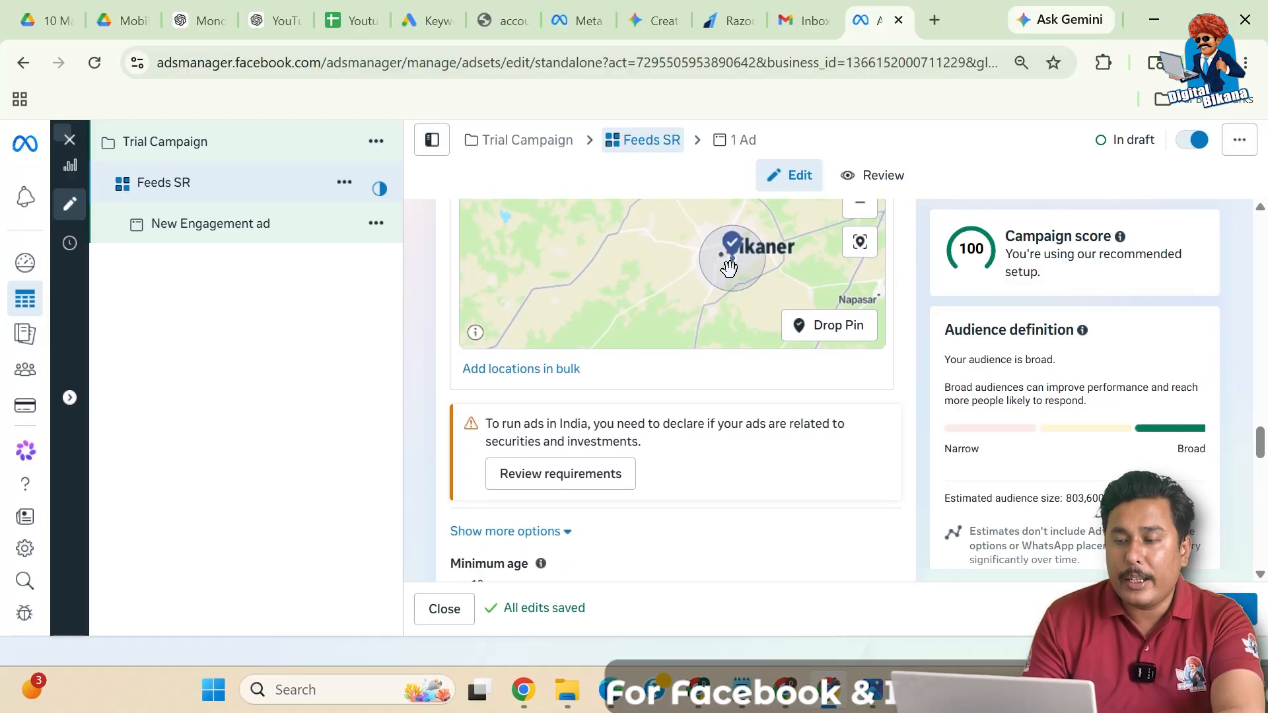
pyautogui.scroll(-4, 822, 459)
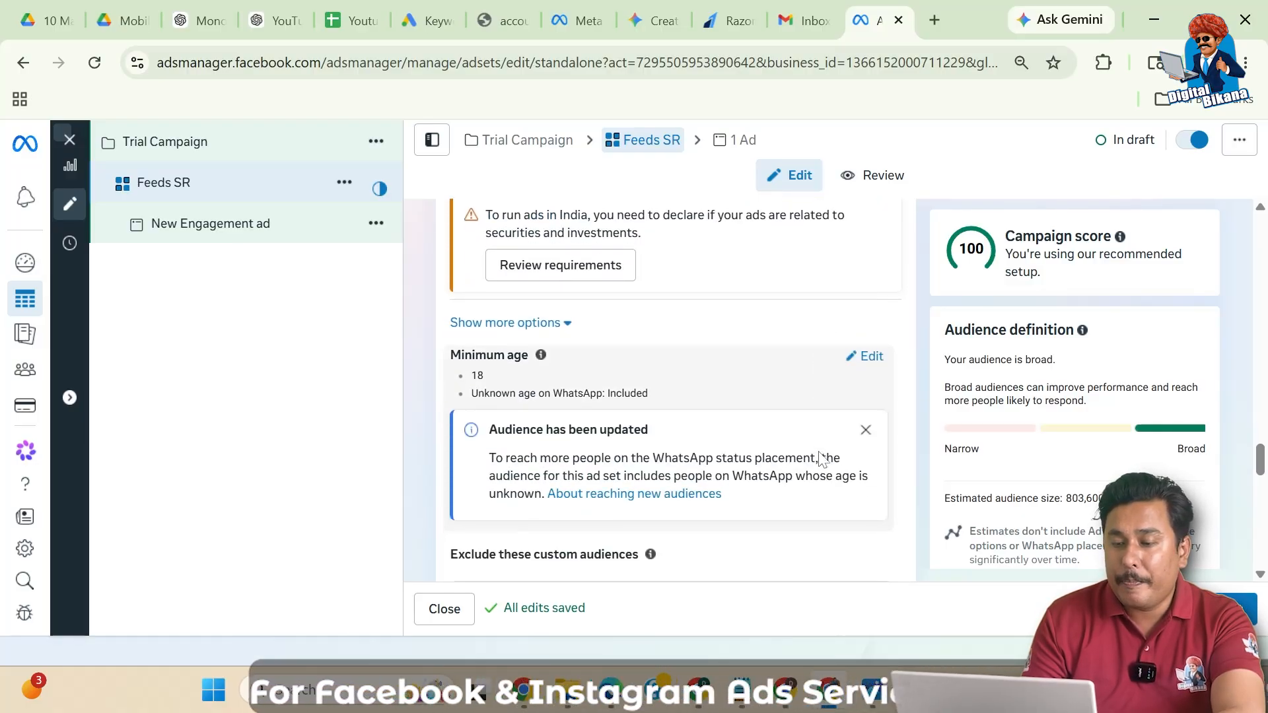
pyautogui.click(865, 355)
pyautogui.click(505, 387)
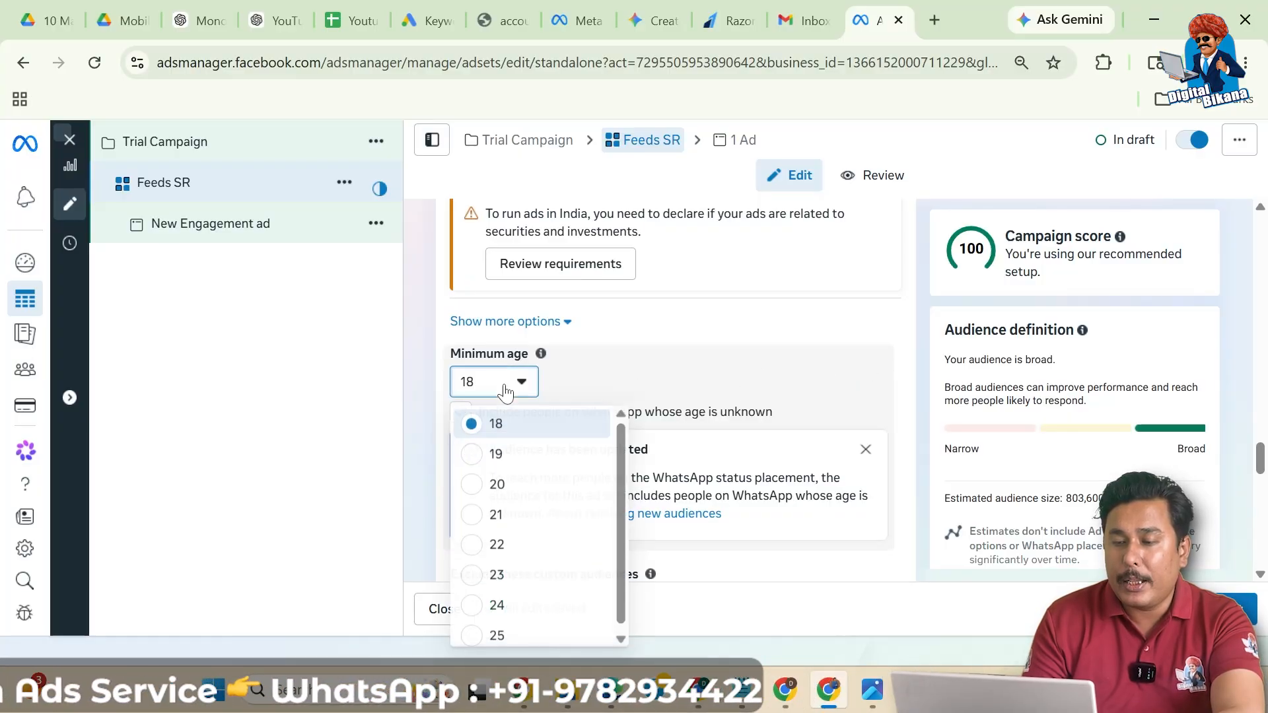
pyautogui.click(476, 548)
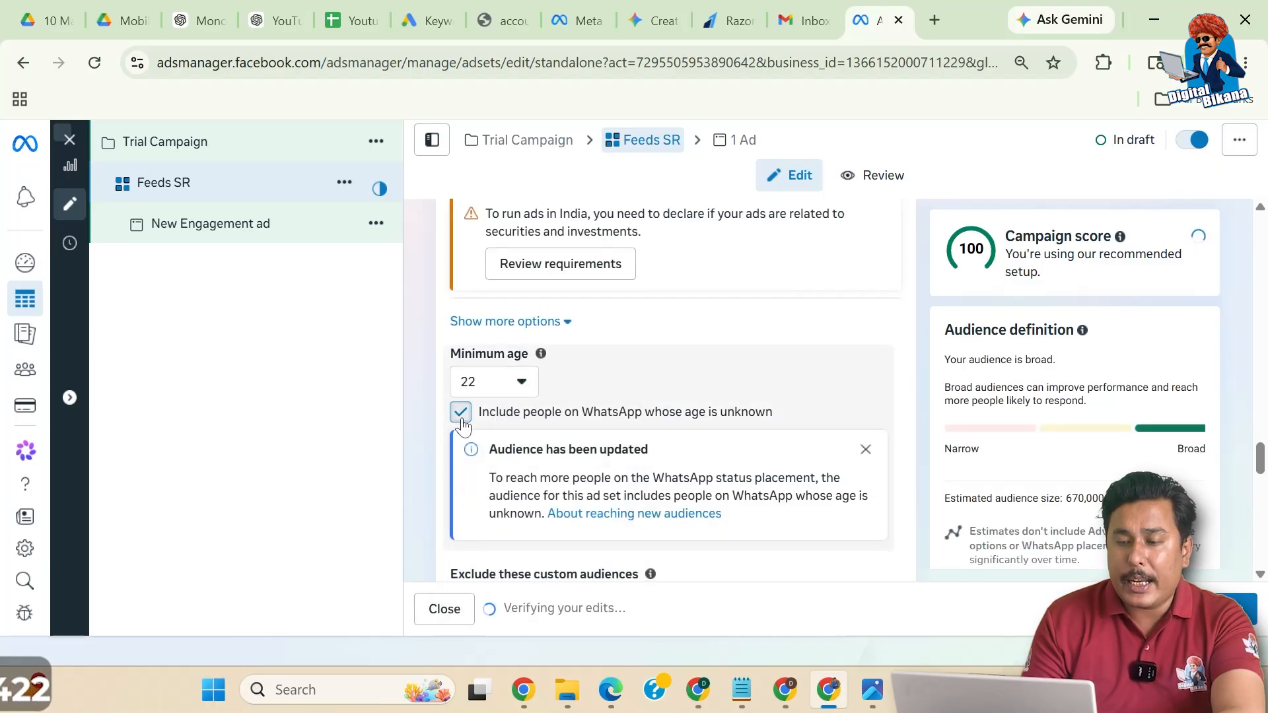
pyautogui.click(461, 414)
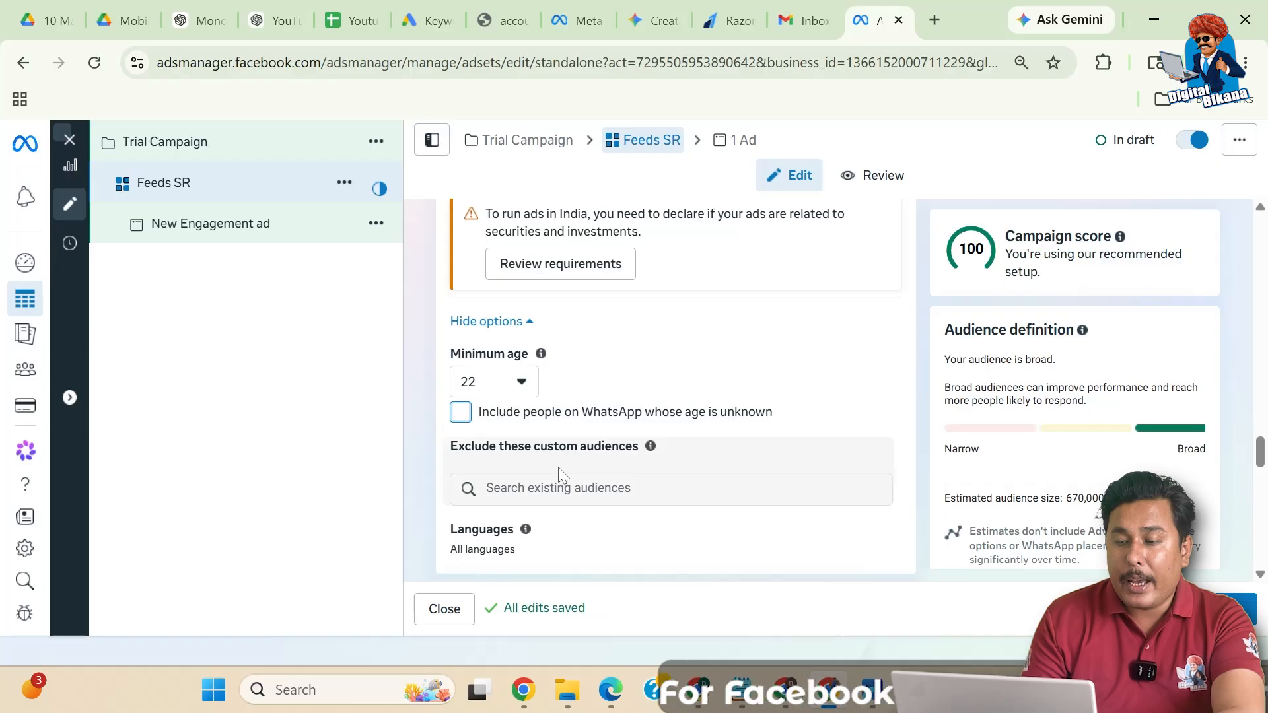
# Search the Advantage+ audience's detailed targeting for "groce" and add the Grocery Outlet interest.
pyautogui.scroll(-1, 557, 466)
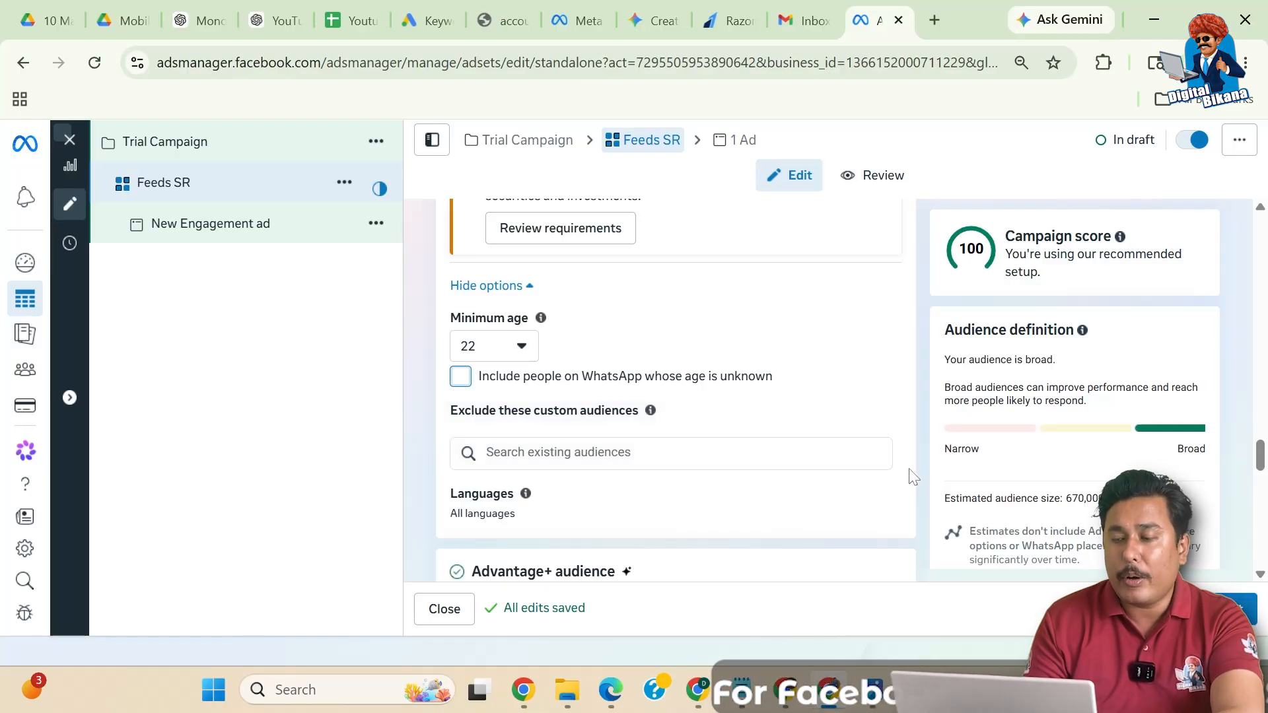
pyautogui.scroll(-1, 913, 477)
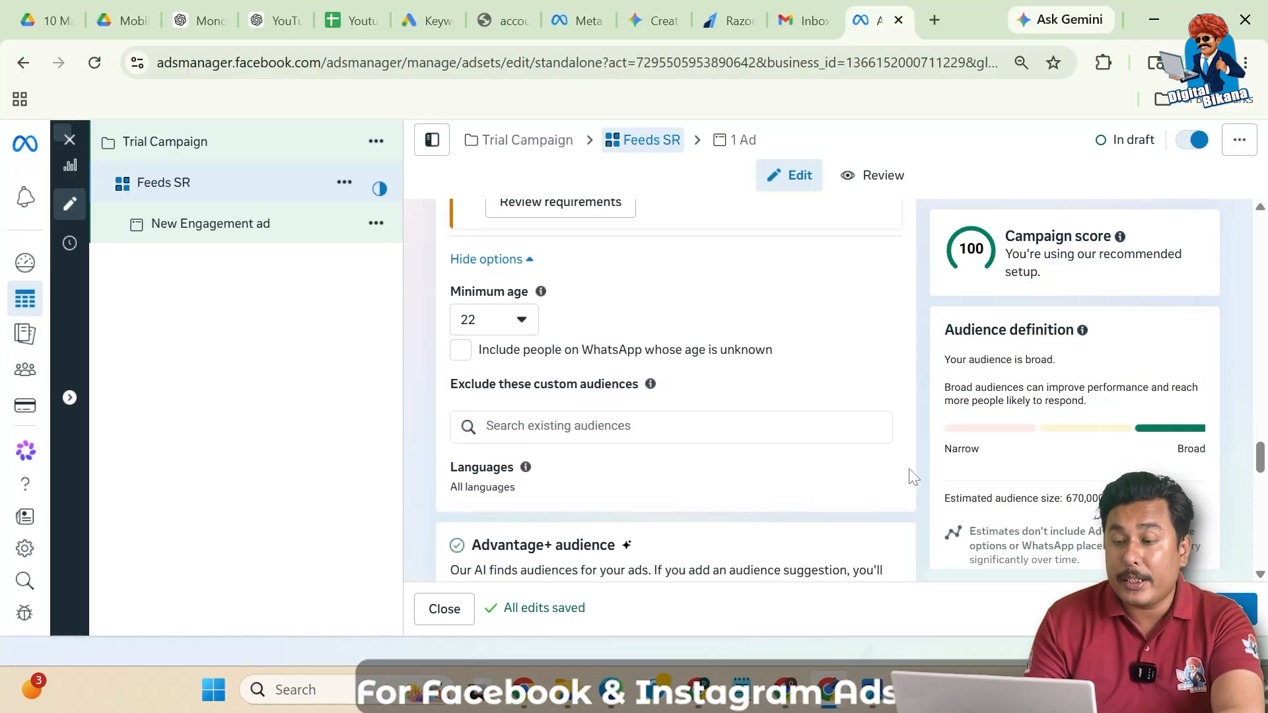
pyautogui.scroll(-5, 913, 476)
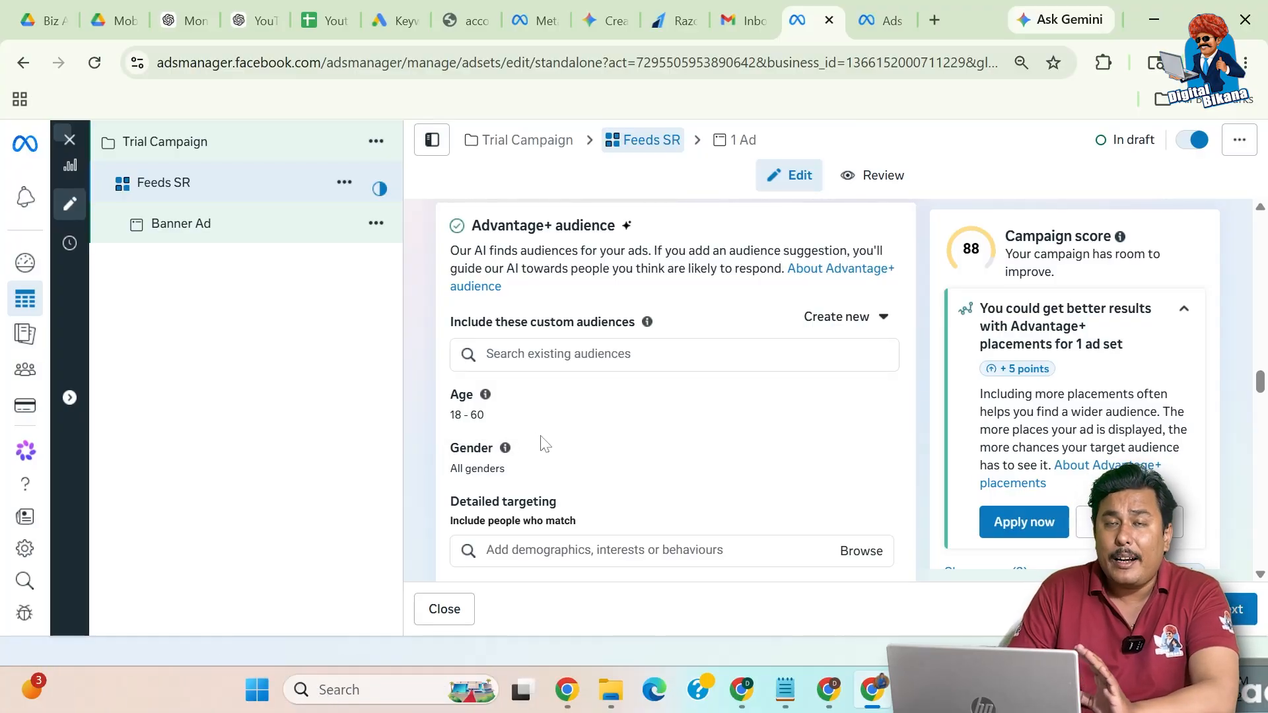
pyautogui.scroll(-1, 543, 443)
pyautogui.scroll(-1, 561, 439)
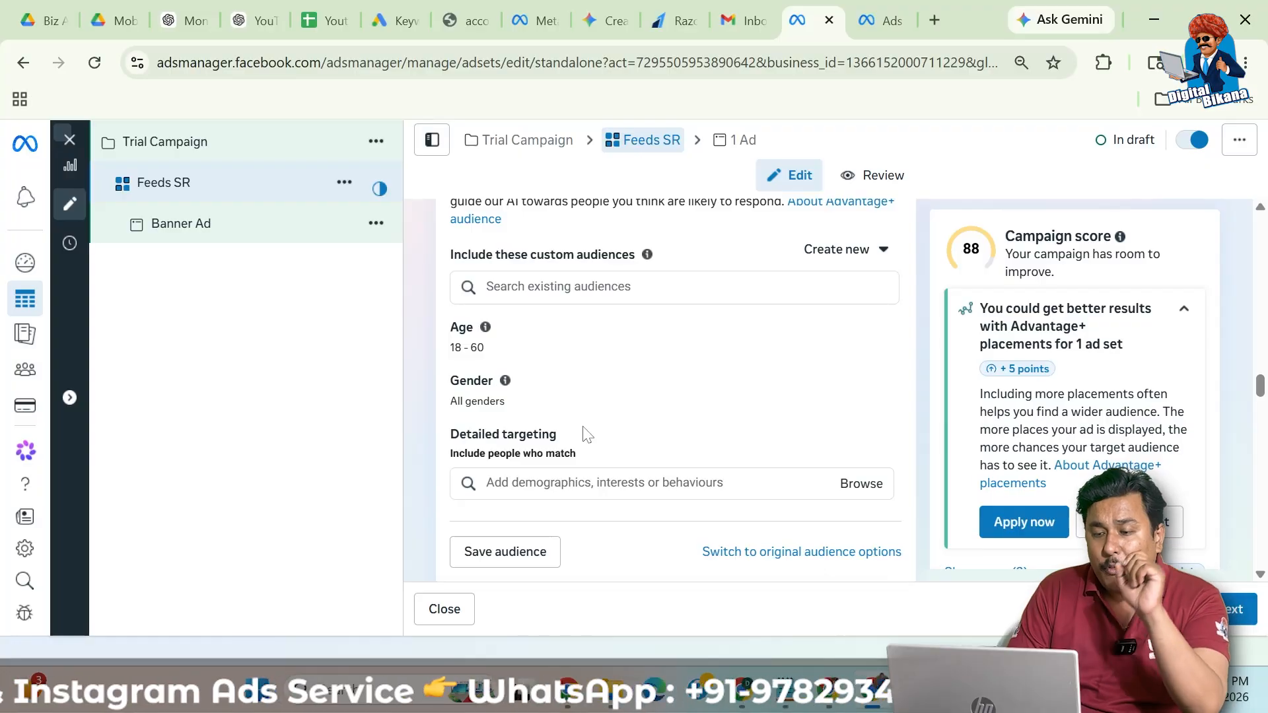
pyautogui.click(562, 483)
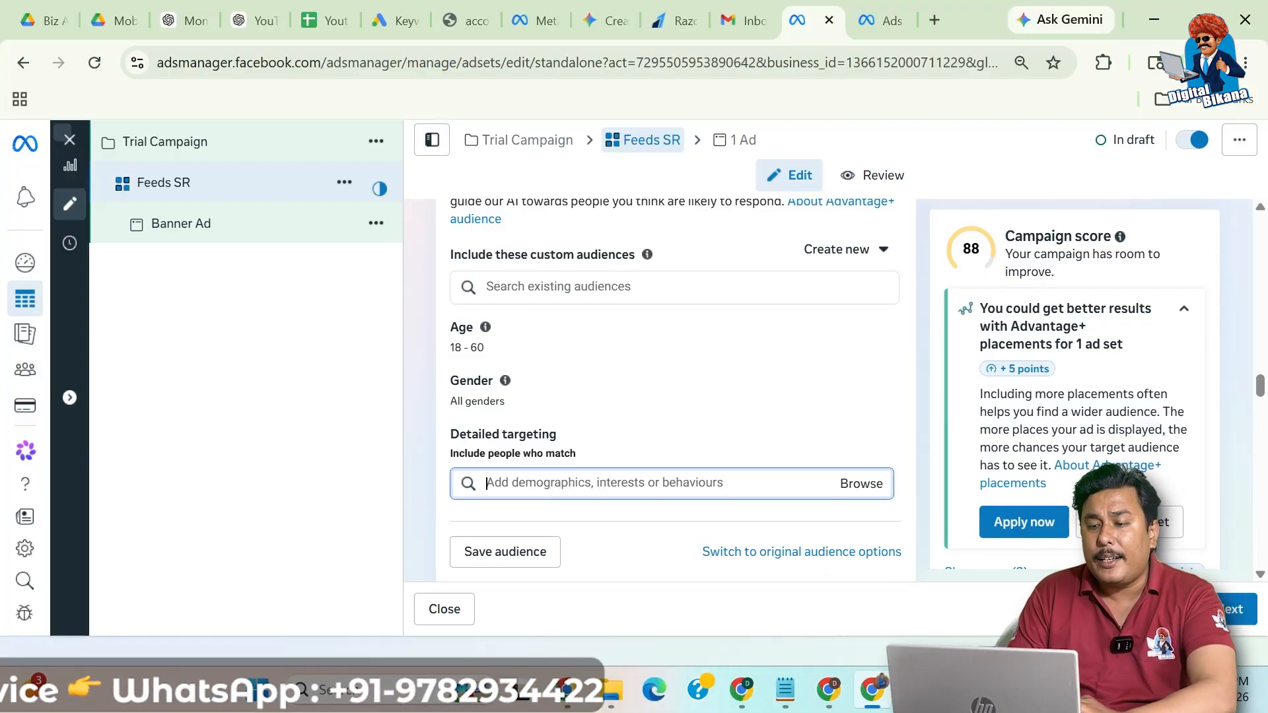
pyautogui.write('groce')
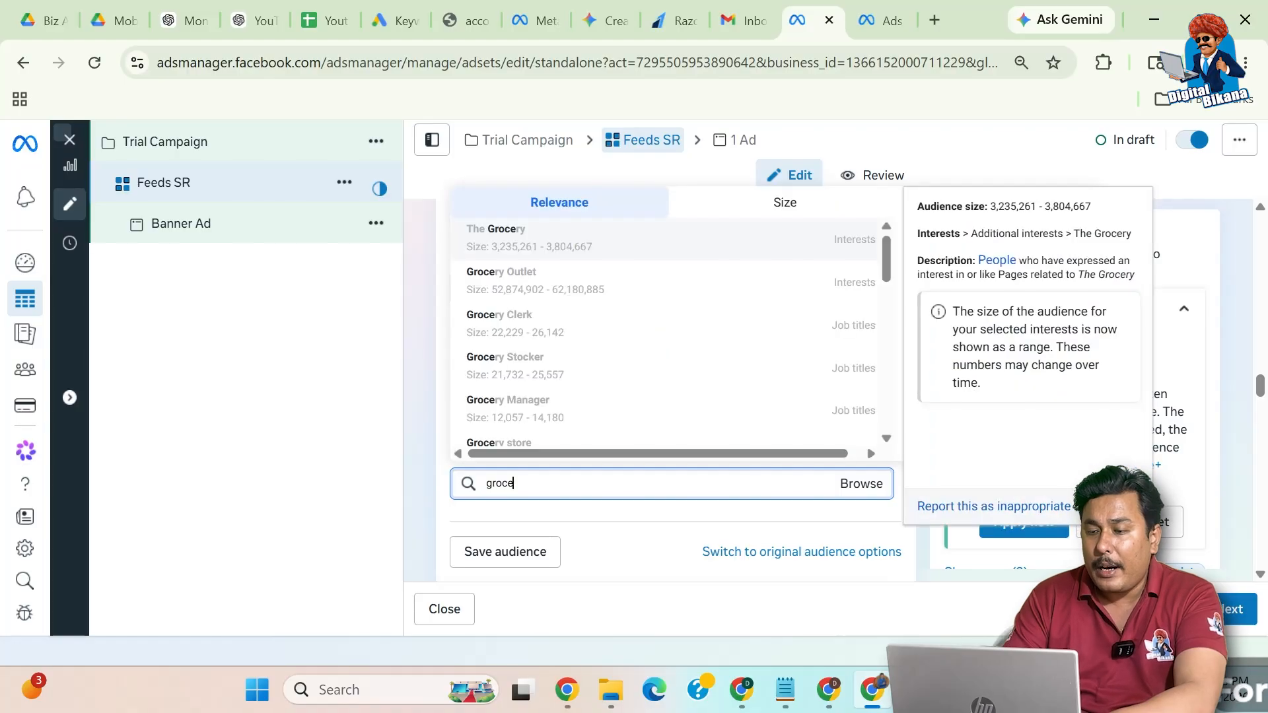
pyautogui.scroll(-1, 540, 394)
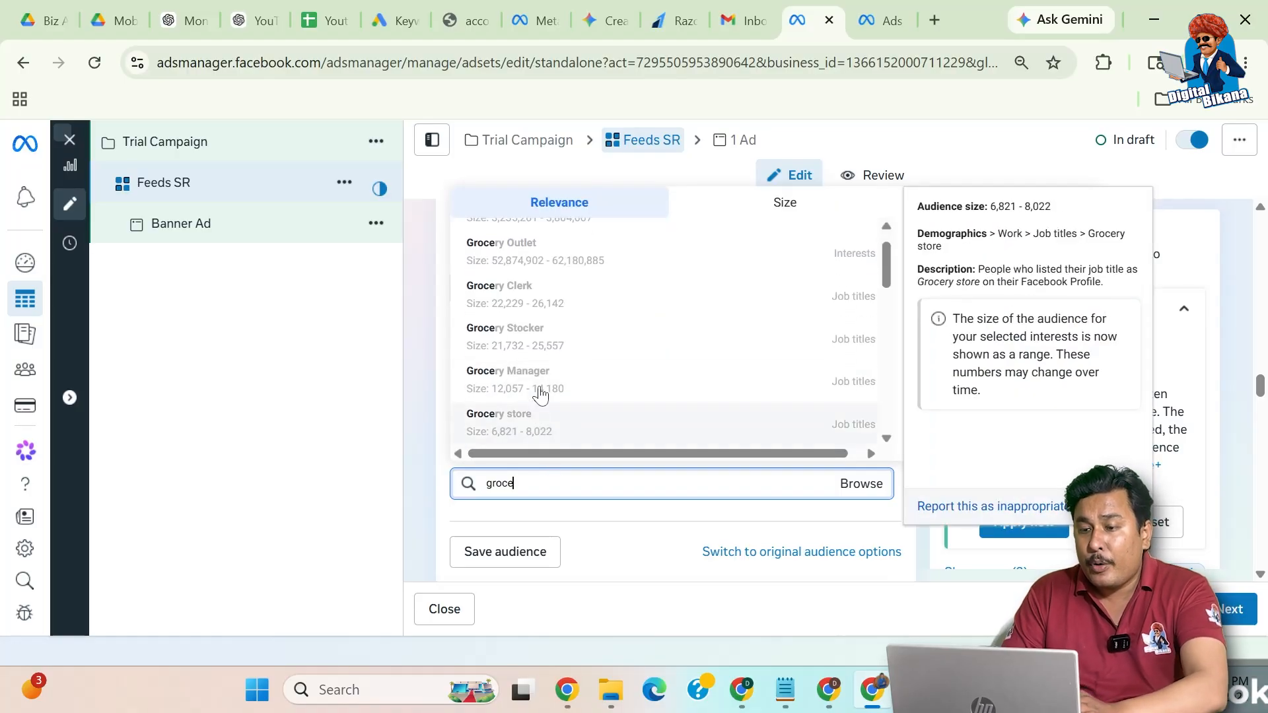
pyautogui.click(554, 264)
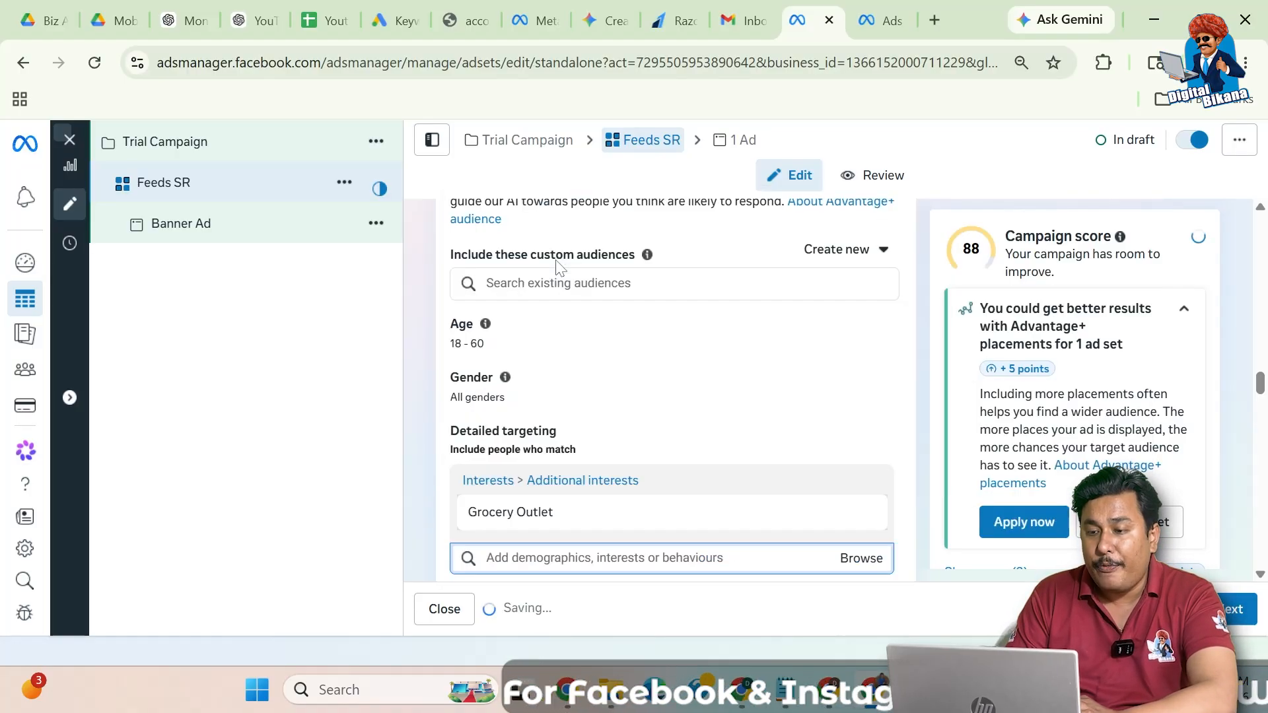
# Add the suggested interests Online supermarket (food retailer), Supermarket (food retailer) and Department store (retail) to detailed targeting.
pyautogui.scroll(-1, 569, 522)
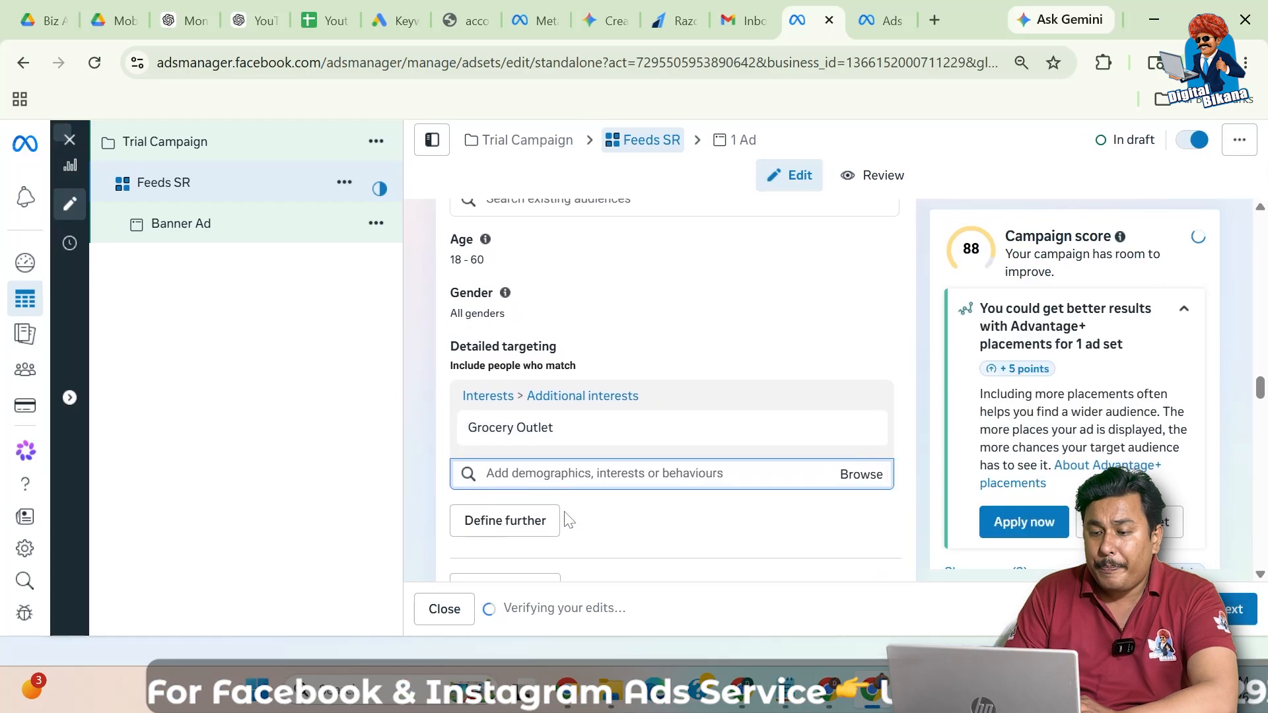
pyautogui.click(553, 474)
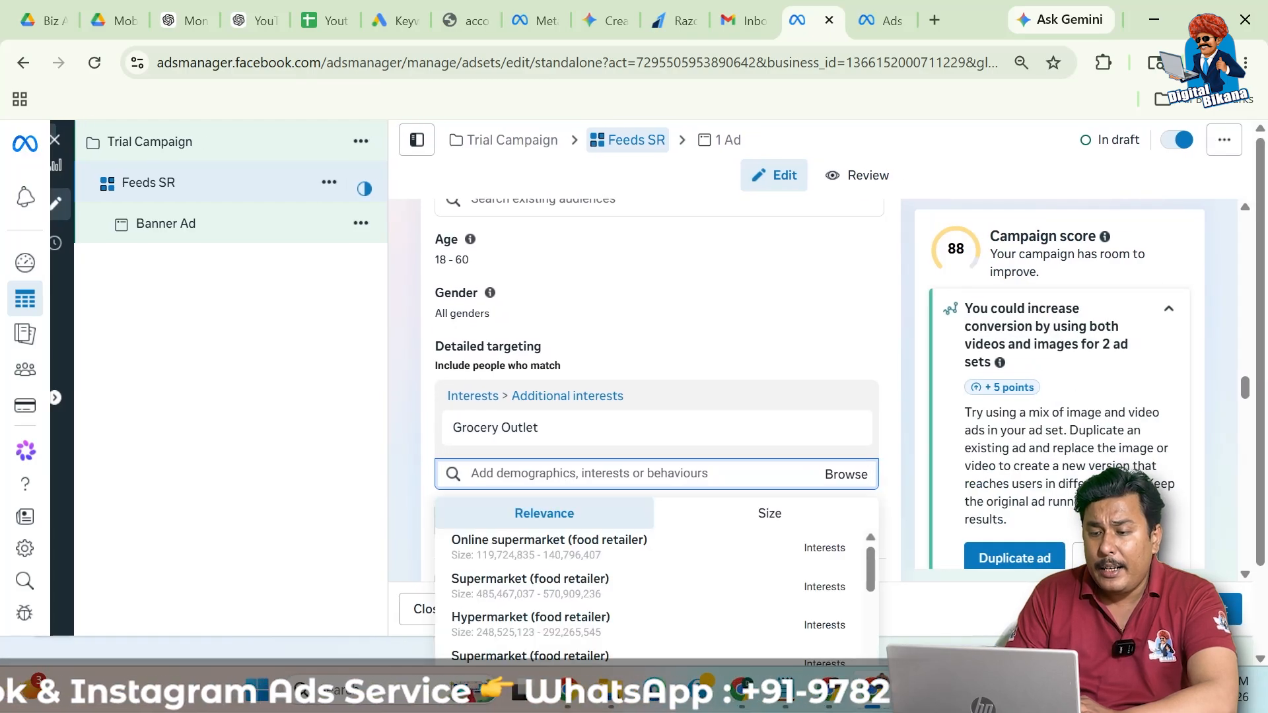
pyautogui.click(540, 552)
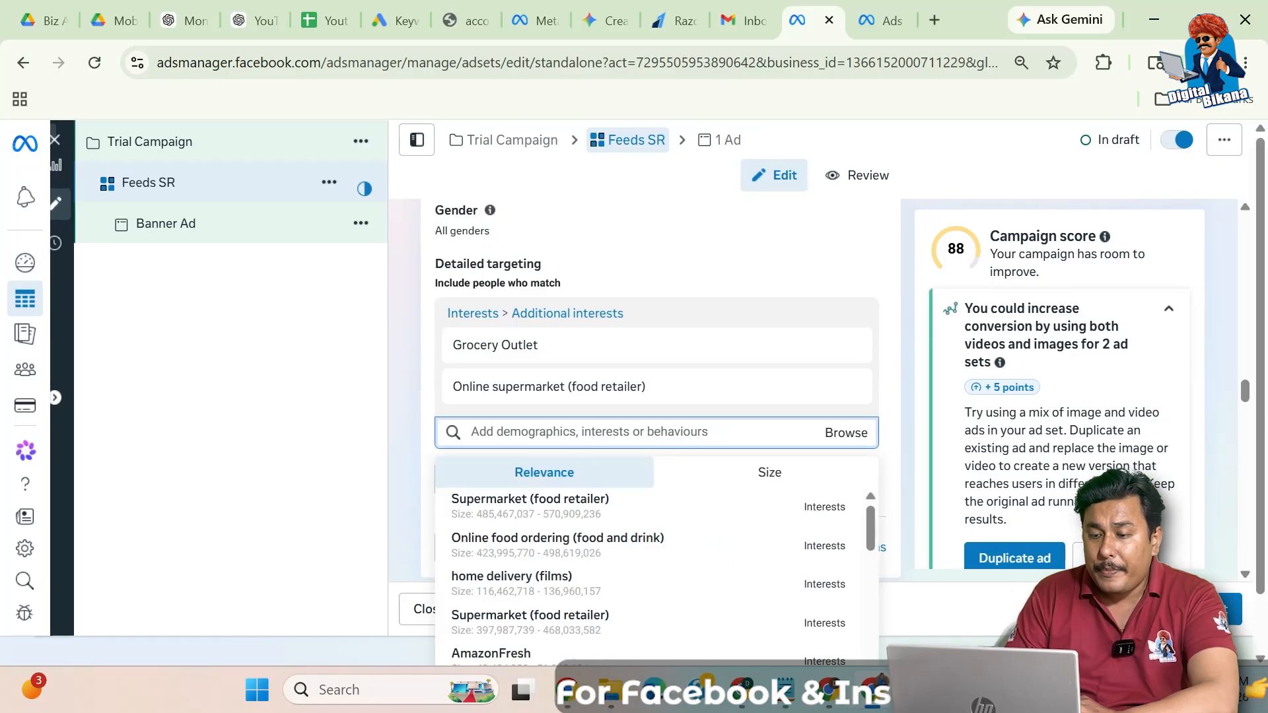
pyautogui.moveTo(560, 522)
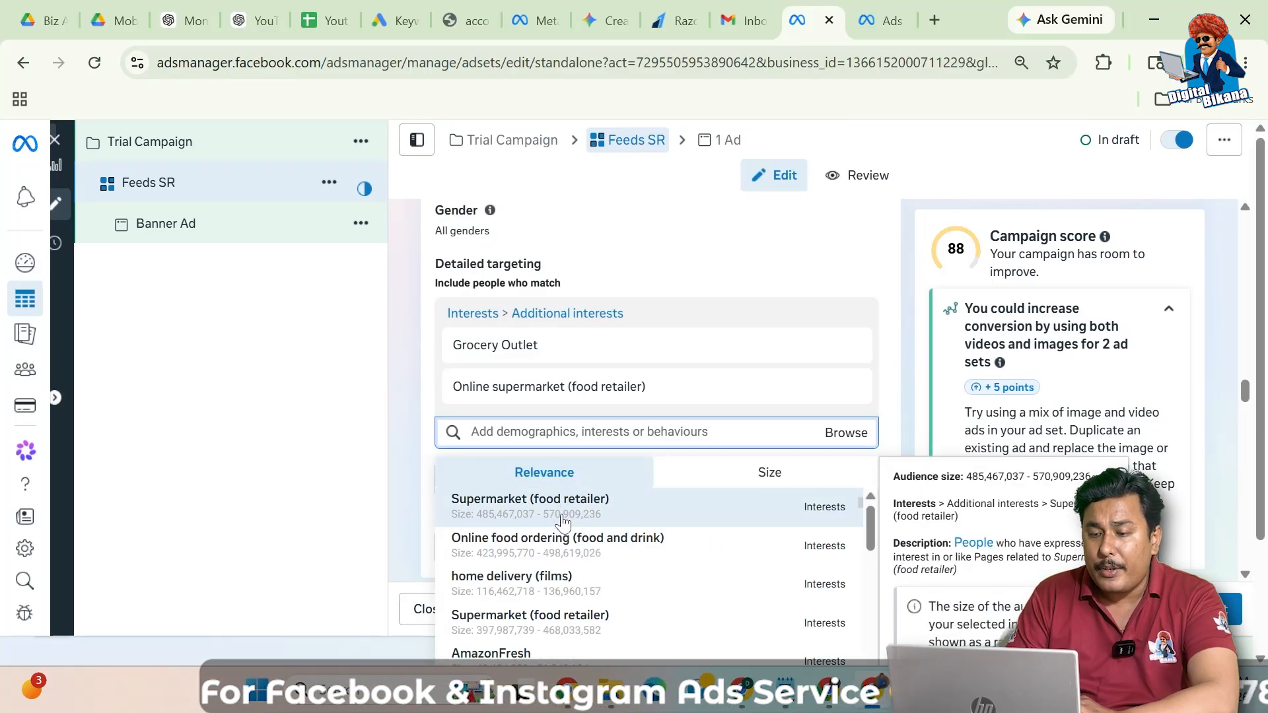
pyautogui.click(562, 520)
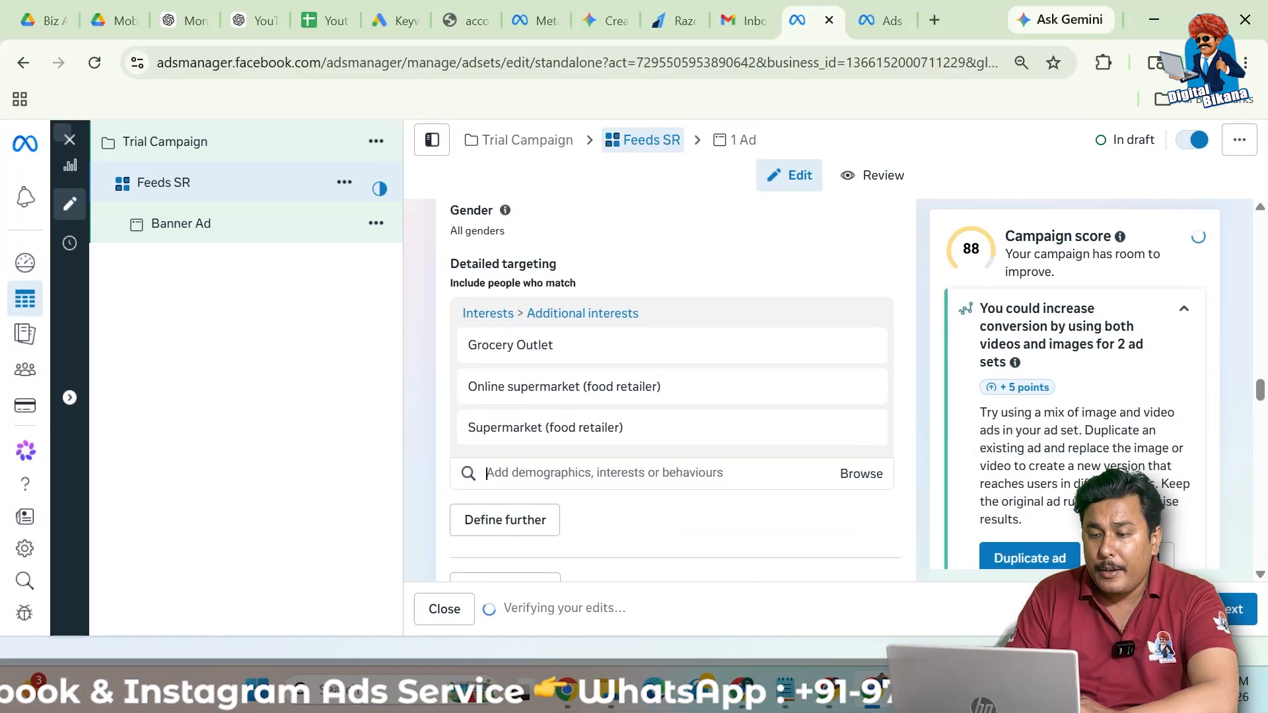
pyautogui.moveTo(594, 577)
pyautogui.scroll(-1, 595, 579)
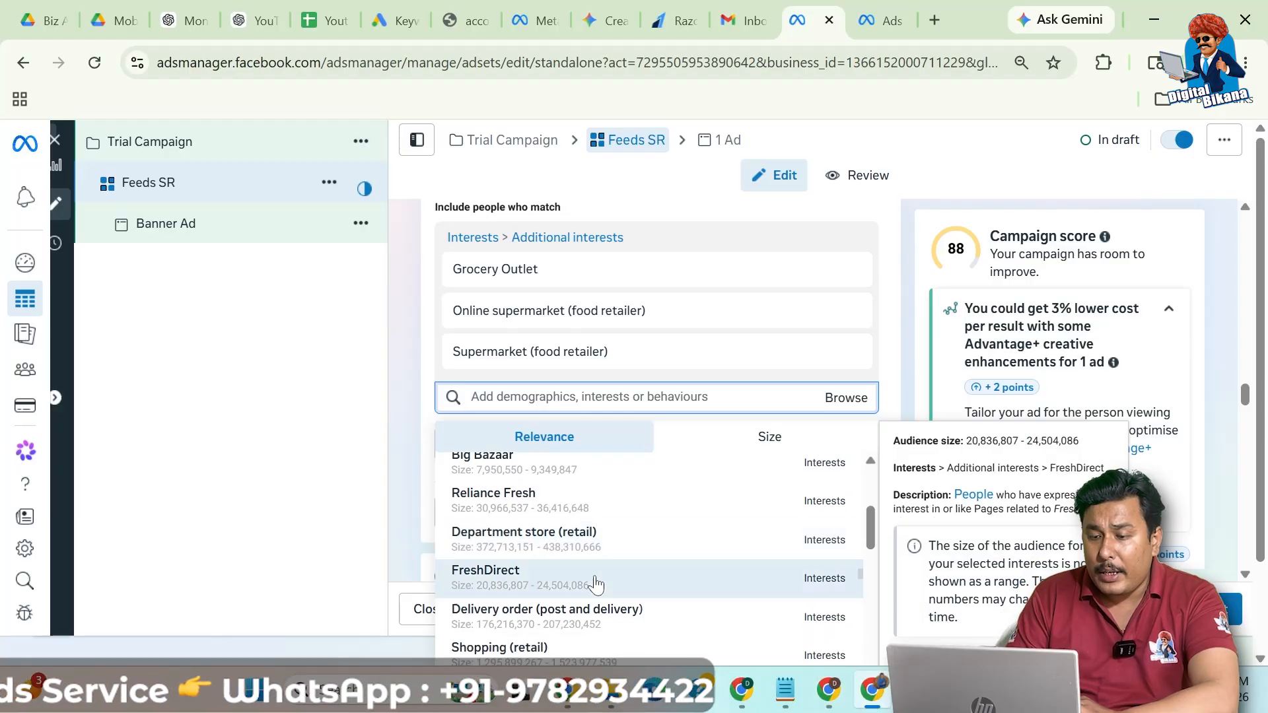
pyautogui.click(554, 547)
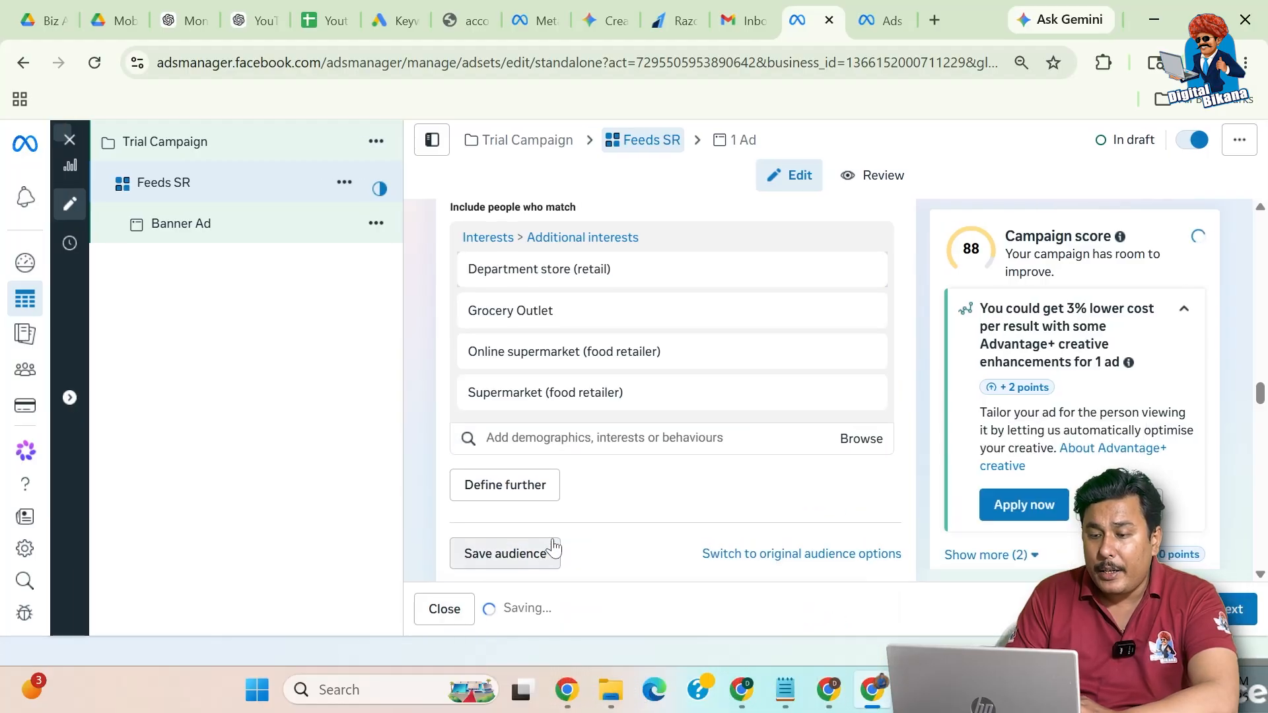
# Look through the remaining interest suggestions, search detailed targeting for "grocery" and add The Grocery interest.
pyautogui.click(624, 408)
pyautogui.scroll(-3, 642, 524)
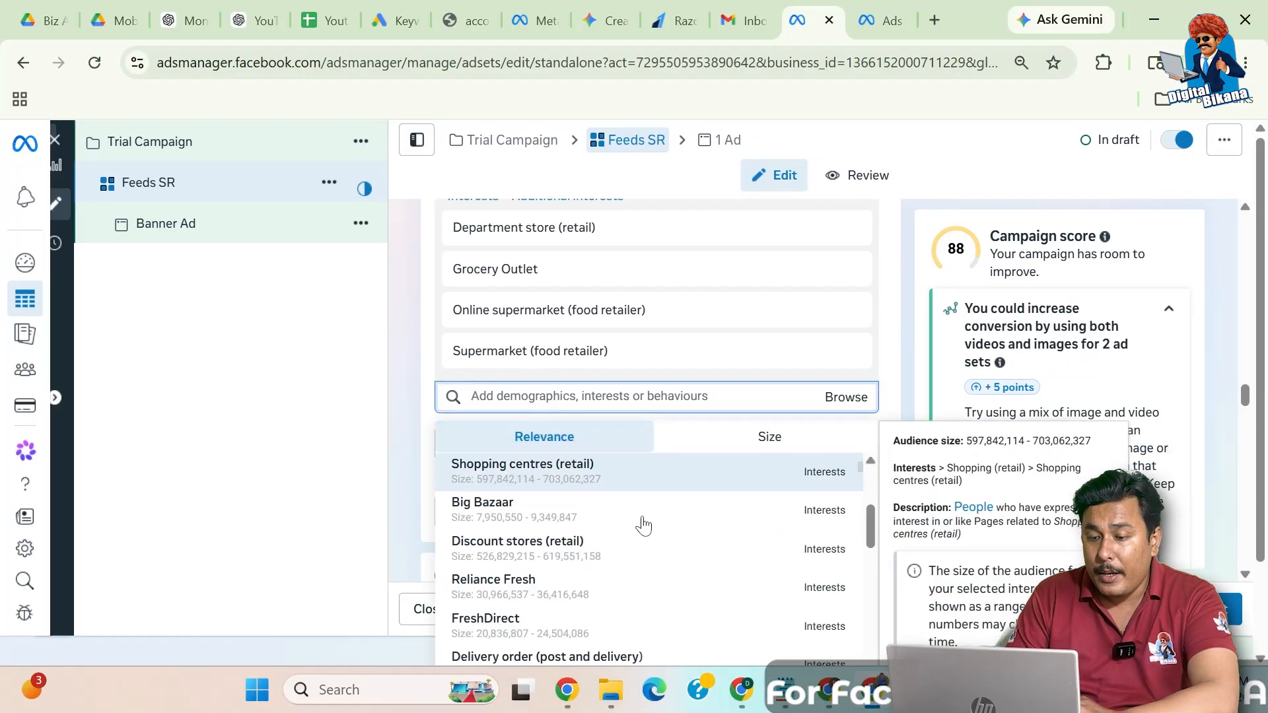
pyautogui.scroll(-3, 640, 541)
pyautogui.scroll(6, 640, 544)
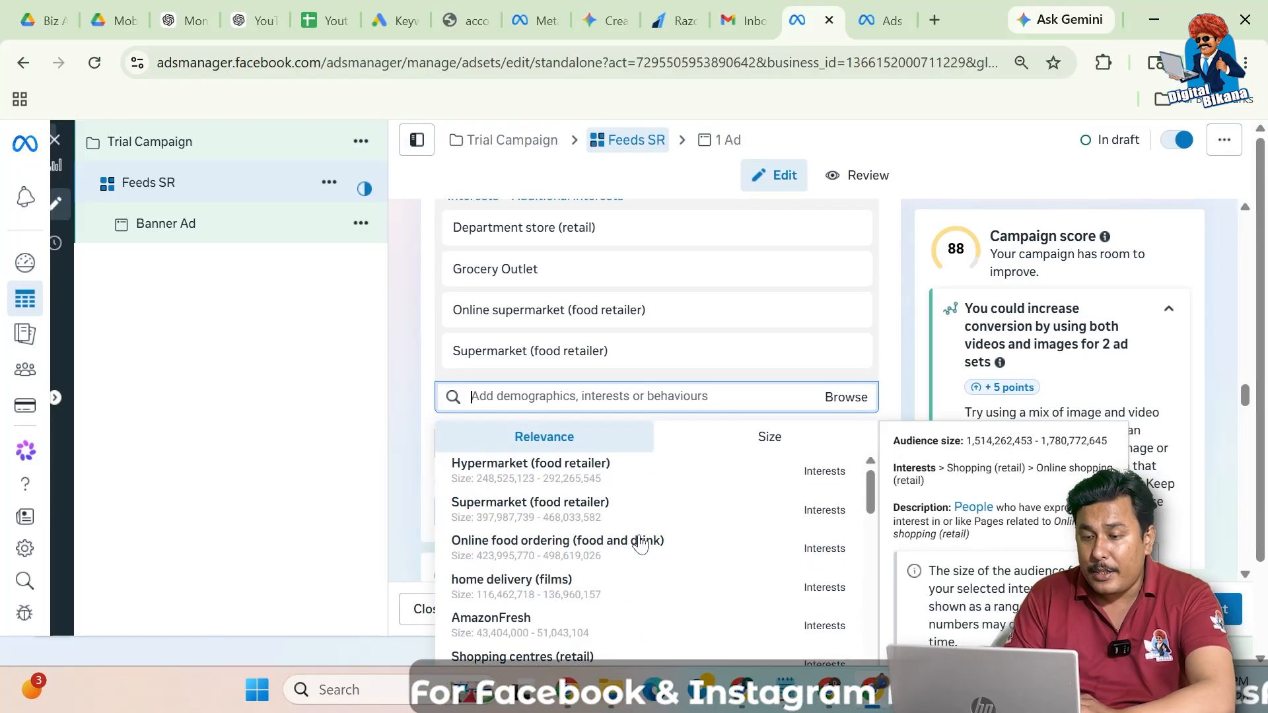
pyautogui.write('grocery')
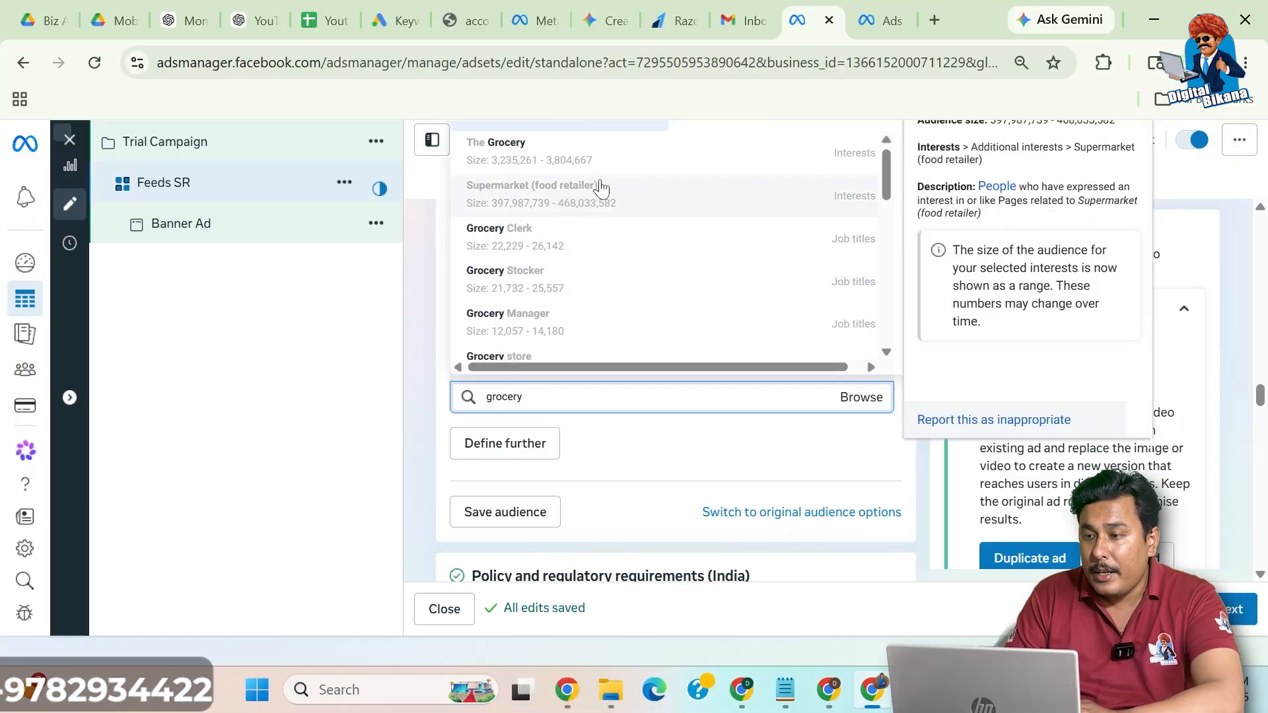
pyautogui.click(576, 163)
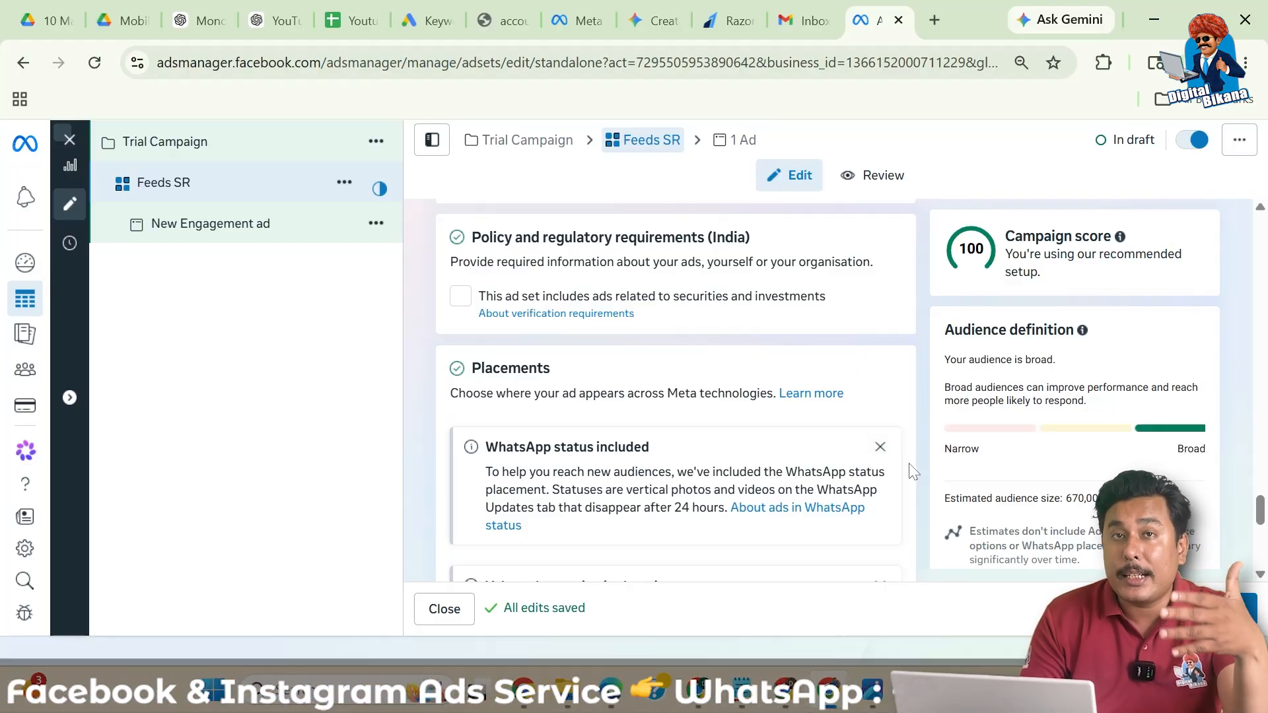
# Switch the ad set's placement setting from Advantage+ placements to Manual placements.
pyautogui.scroll(-3, 911, 471)
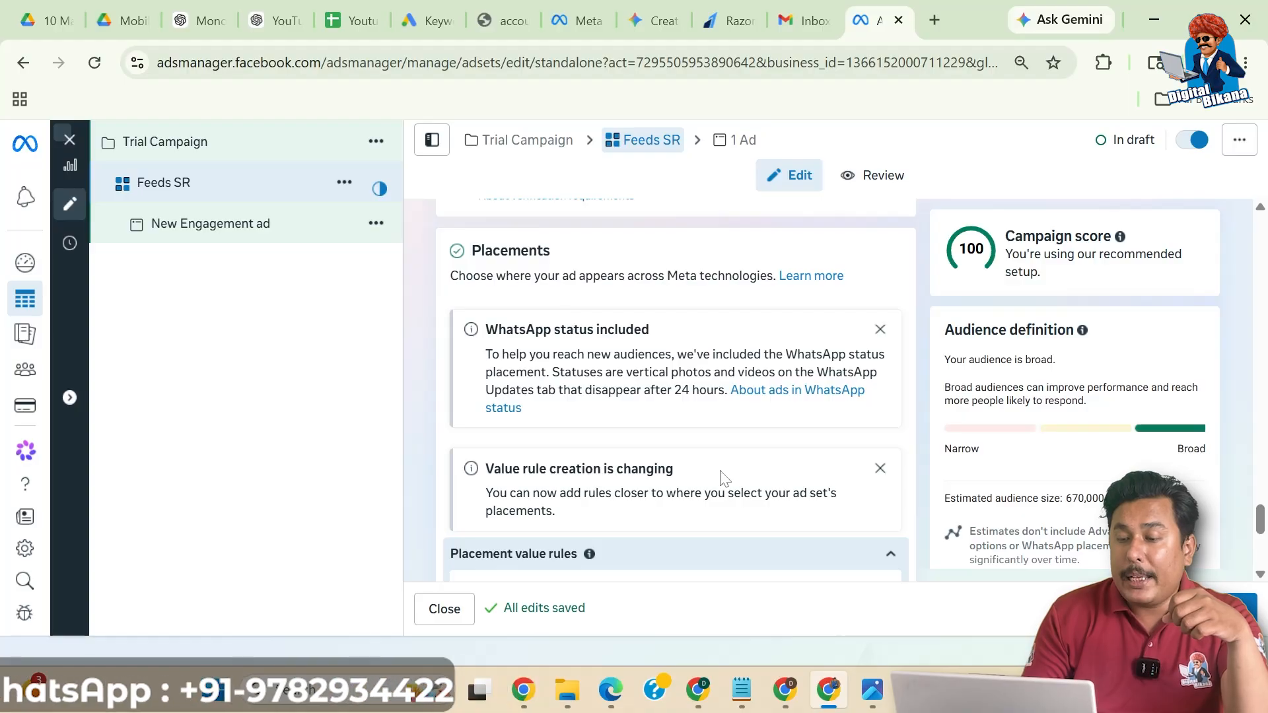
pyautogui.scroll(-2, 721, 477)
pyautogui.scroll(-5, 721, 477)
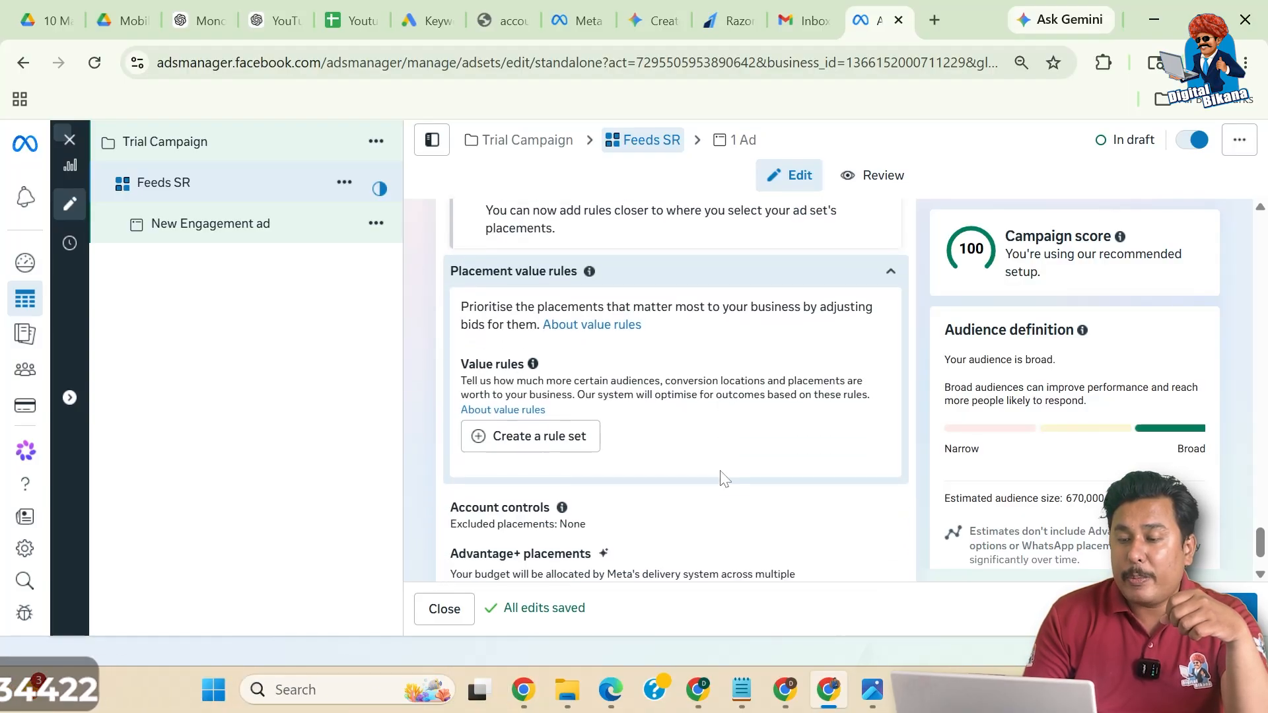
pyautogui.scroll(-1, 721, 480)
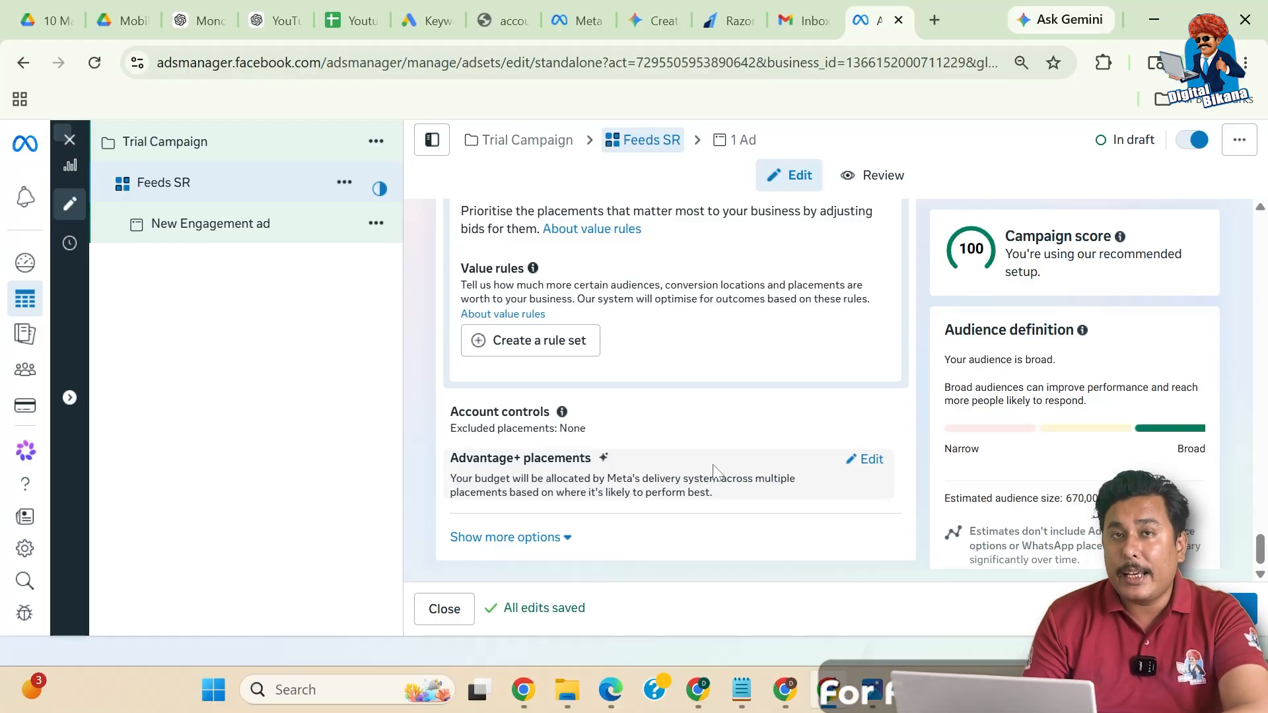
pyautogui.scroll(7, 781, 443)
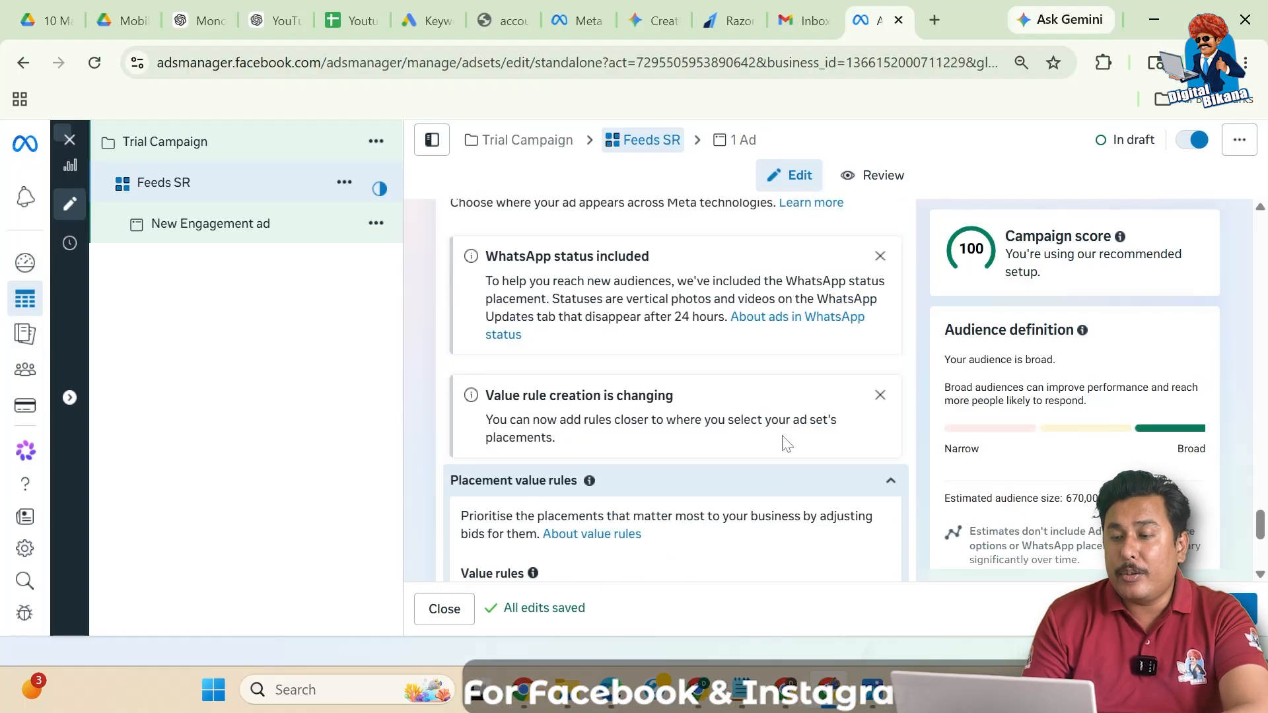
pyautogui.scroll(-5, 722, 469)
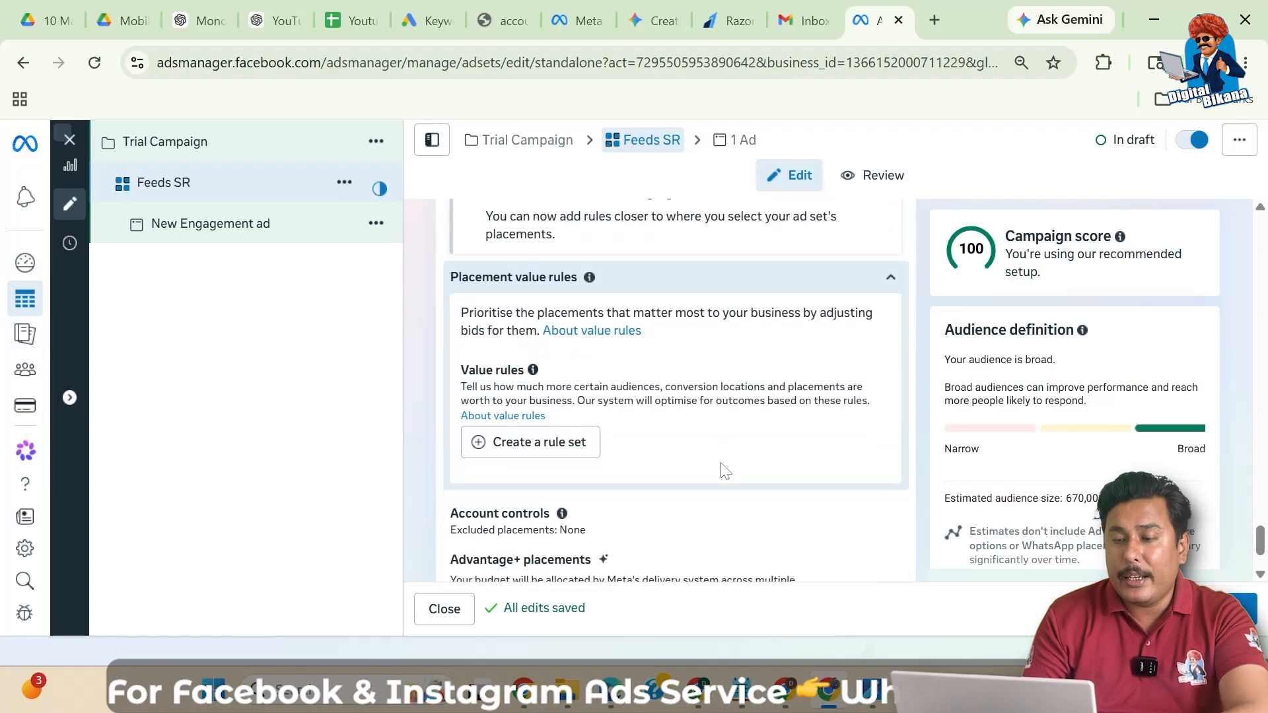
pyautogui.scroll(-1, 721, 469)
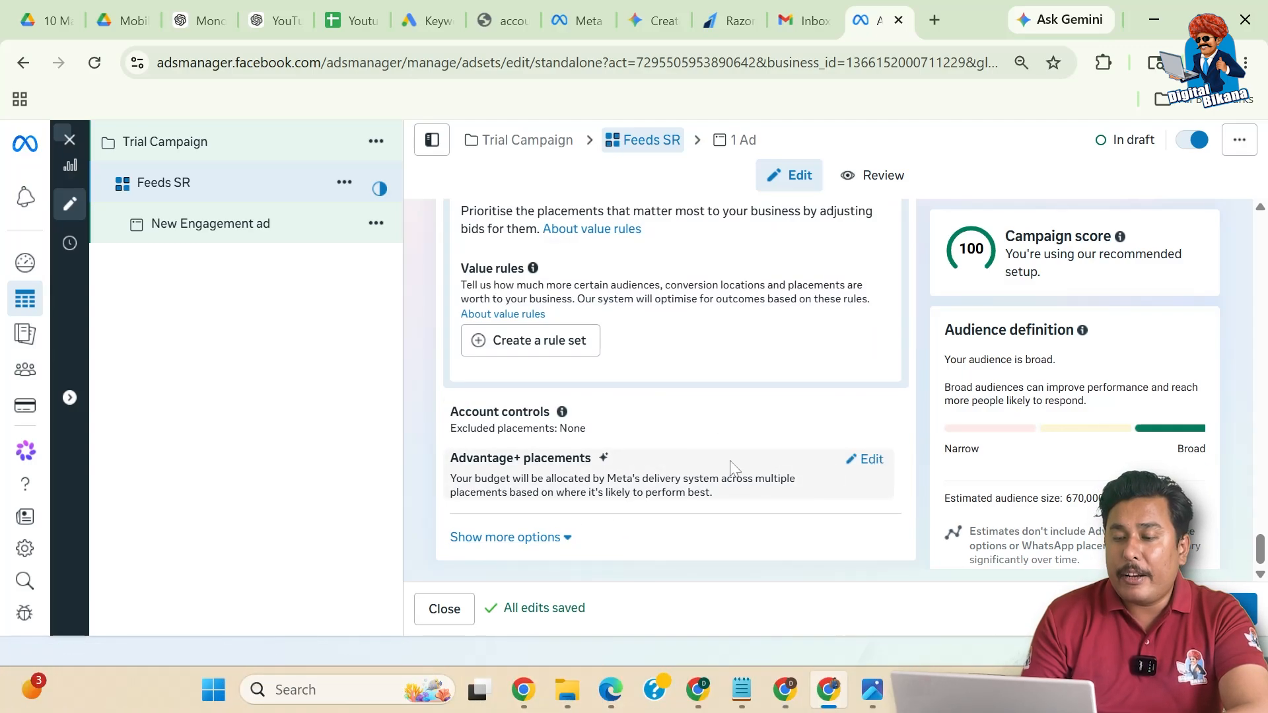
pyautogui.click(863, 470)
pyautogui.scroll(-1, 821, 481)
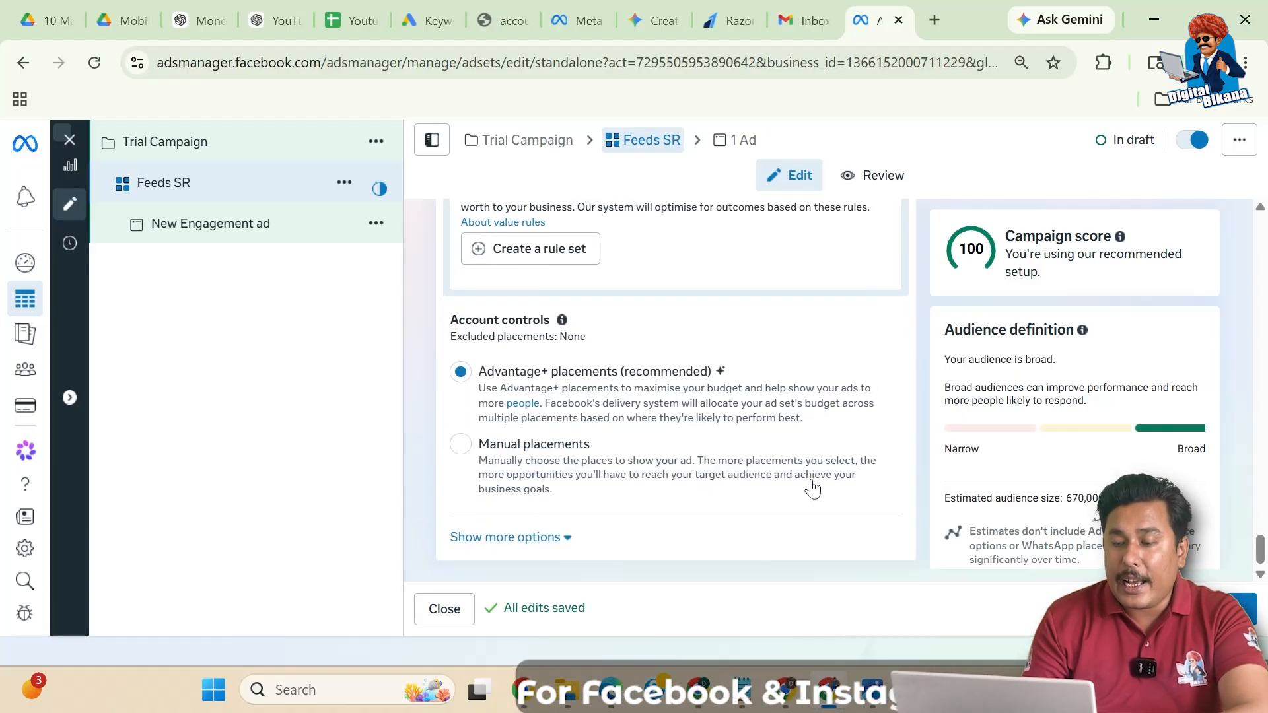
pyautogui.click(474, 447)
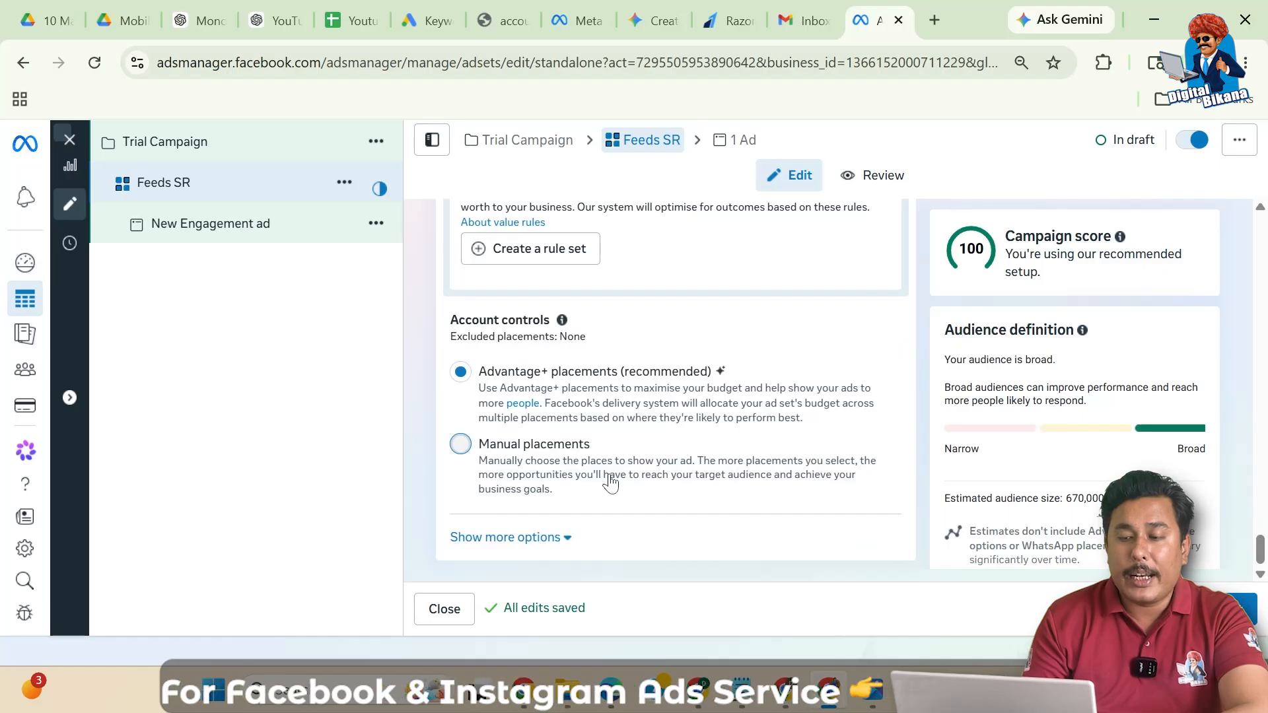
# Review the selectable platforms and the individual placements under Feeds and under Stories, Status, Reels.
pyautogui.scroll(-2, 610, 483)
pyautogui.scroll(-1, 611, 482)
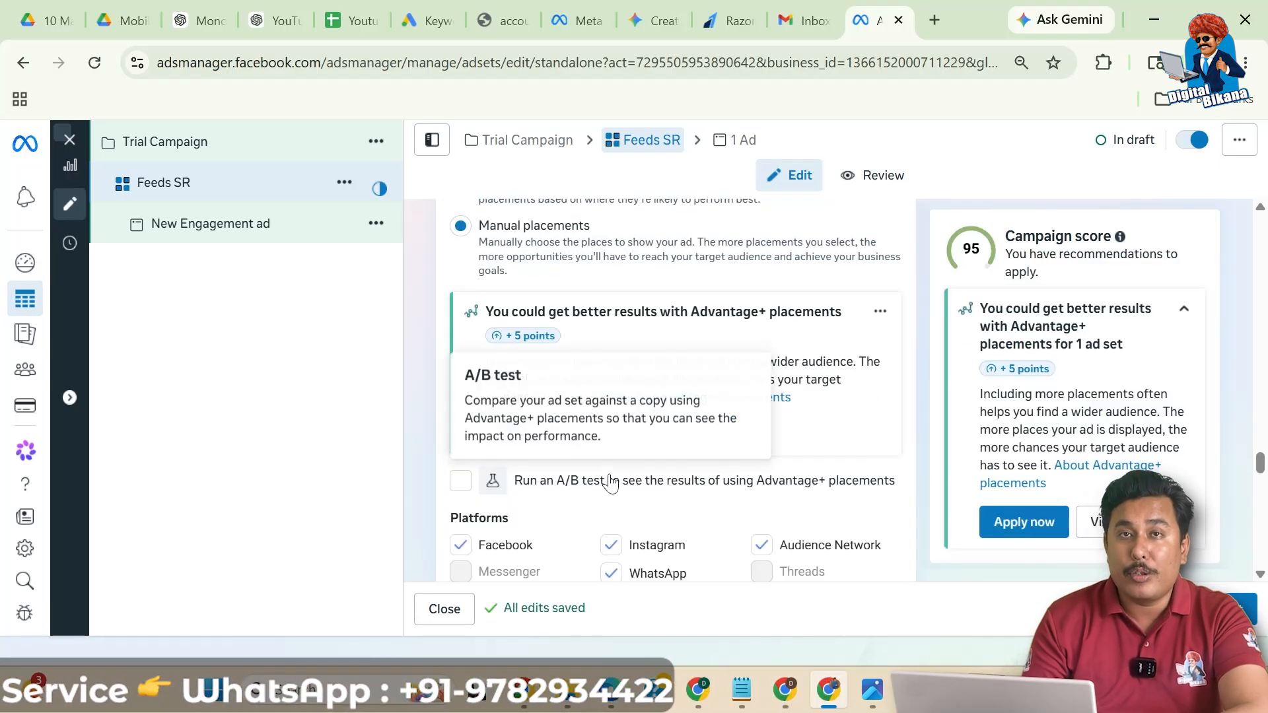
pyautogui.scroll(-6, 611, 482)
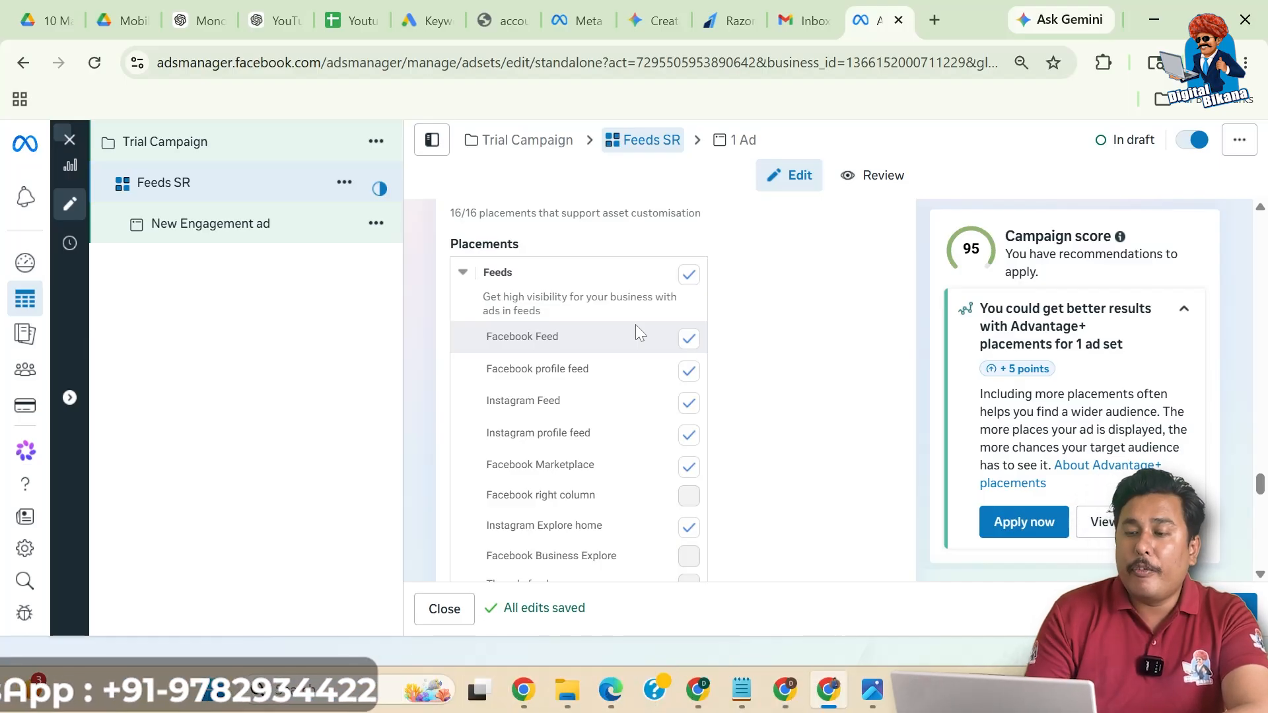
pyautogui.scroll(-1, 637, 331)
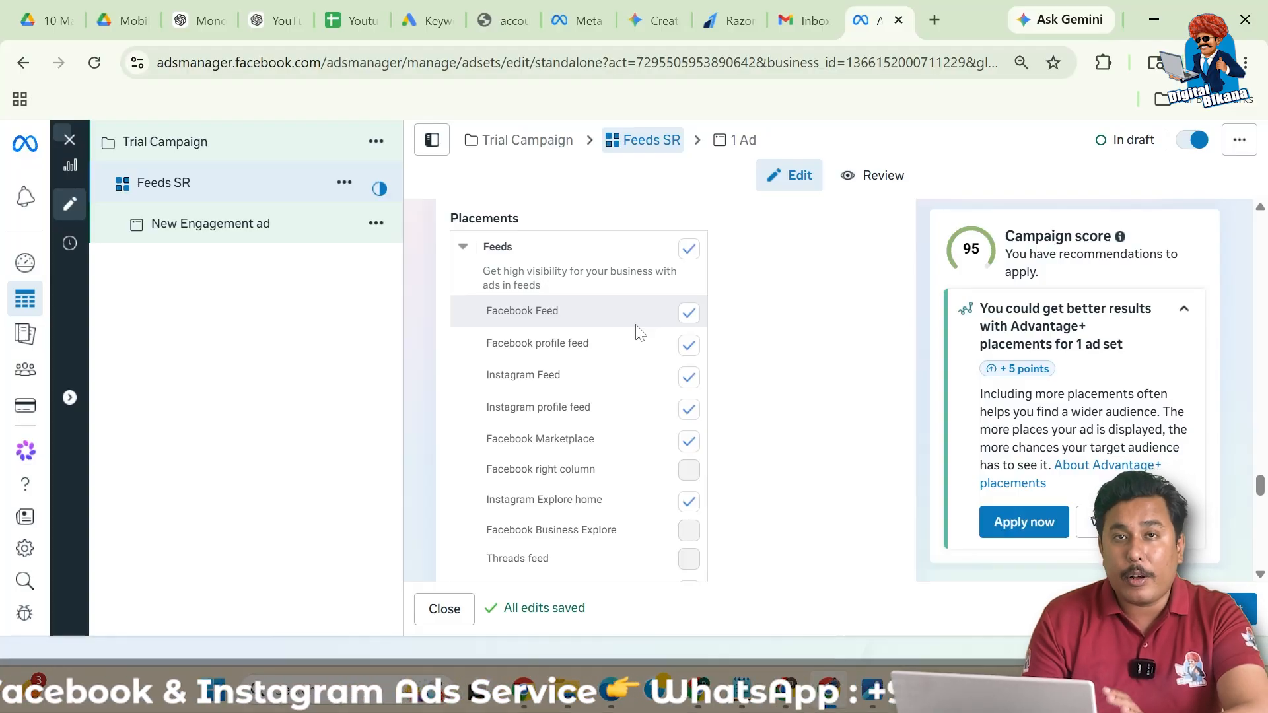
pyautogui.scroll(-2, 636, 325)
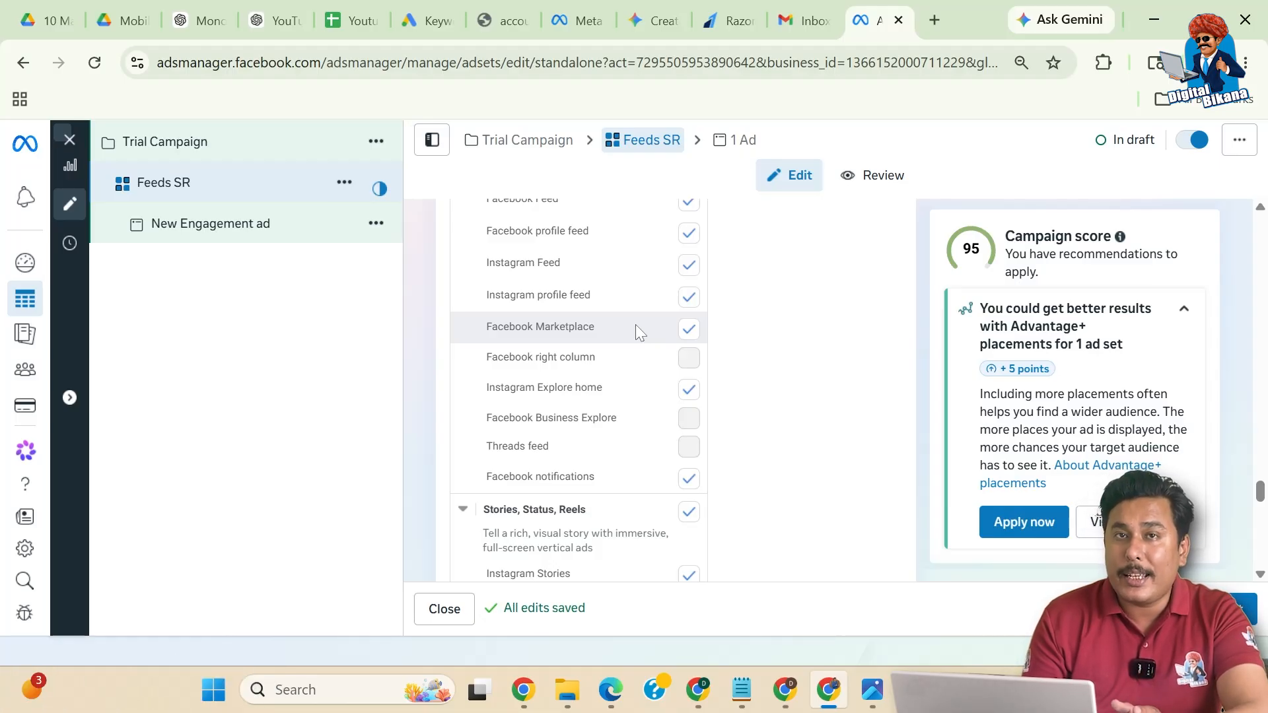
pyautogui.scroll(-1, 635, 324)
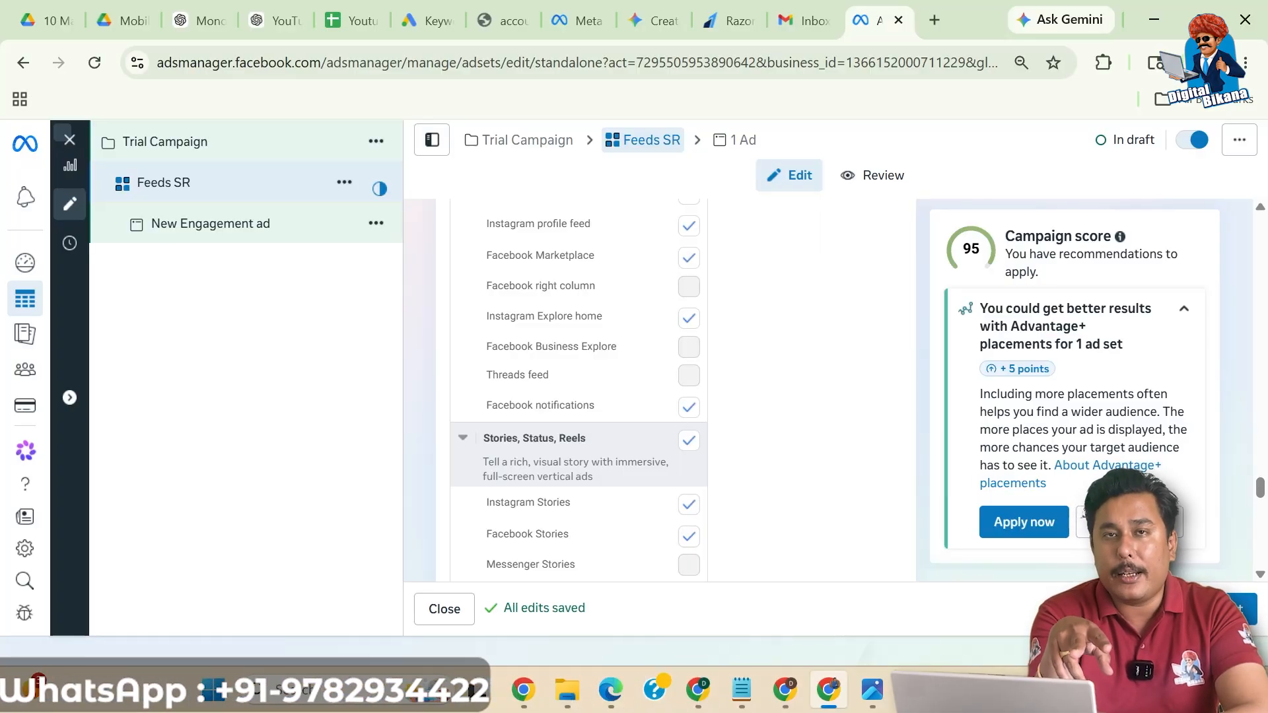
pyautogui.scroll(3, 574, 396)
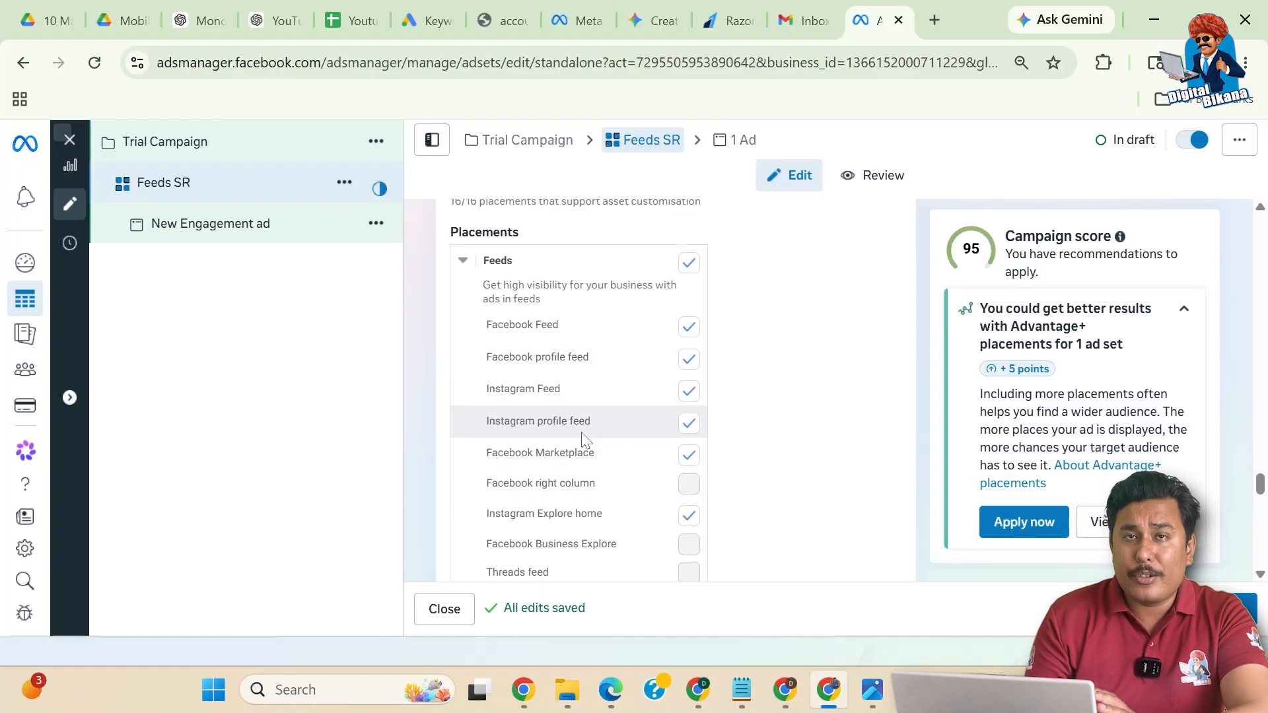
pyautogui.scroll(-4, 582, 437)
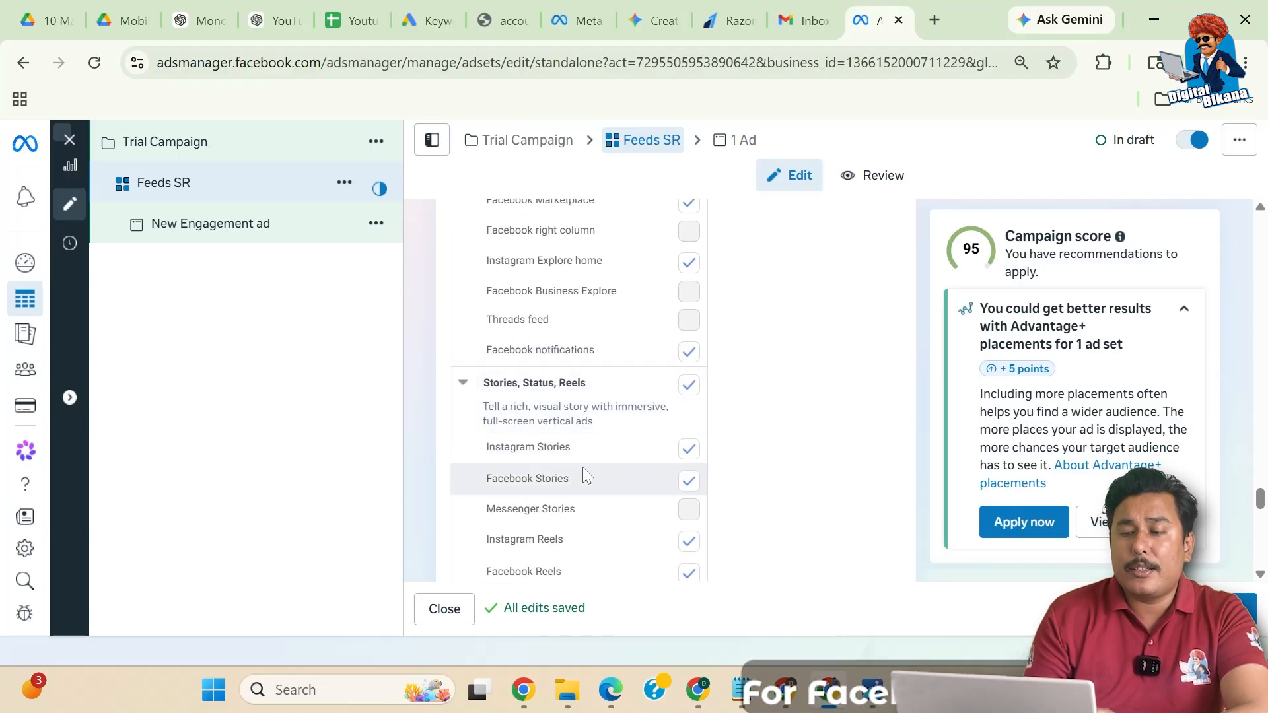
pyautogui.scroll(-4, 583, 466)
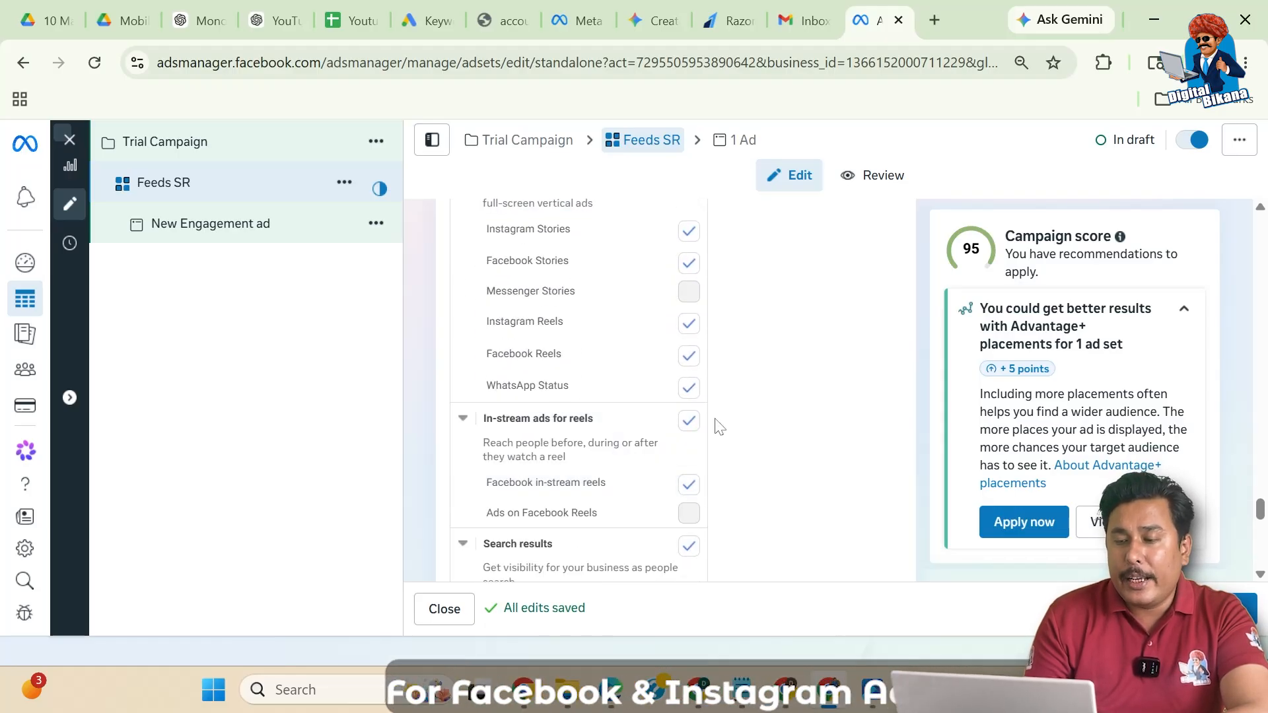
# Exclude the In-stream ads for reels, Search results, and Apps and sites placement groups from the ad set.
pyautogui.click(574, 432)
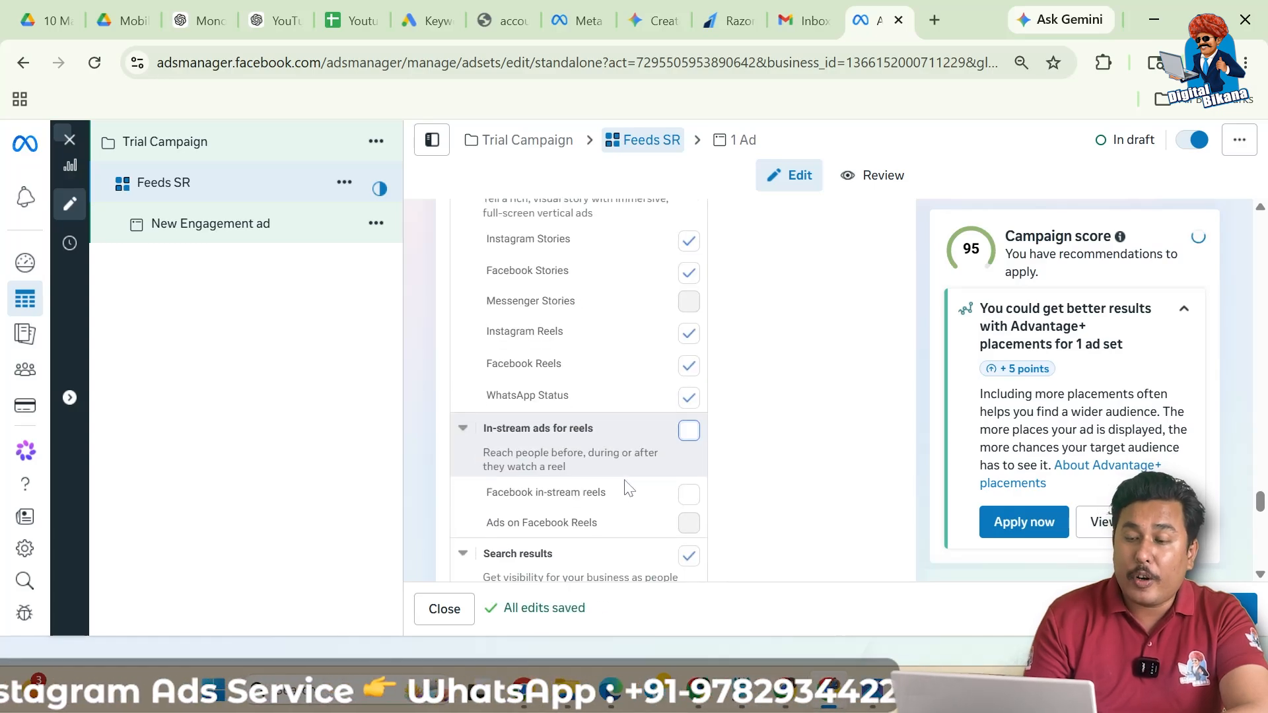
pyautogui.scroll(-1, 624, 482)
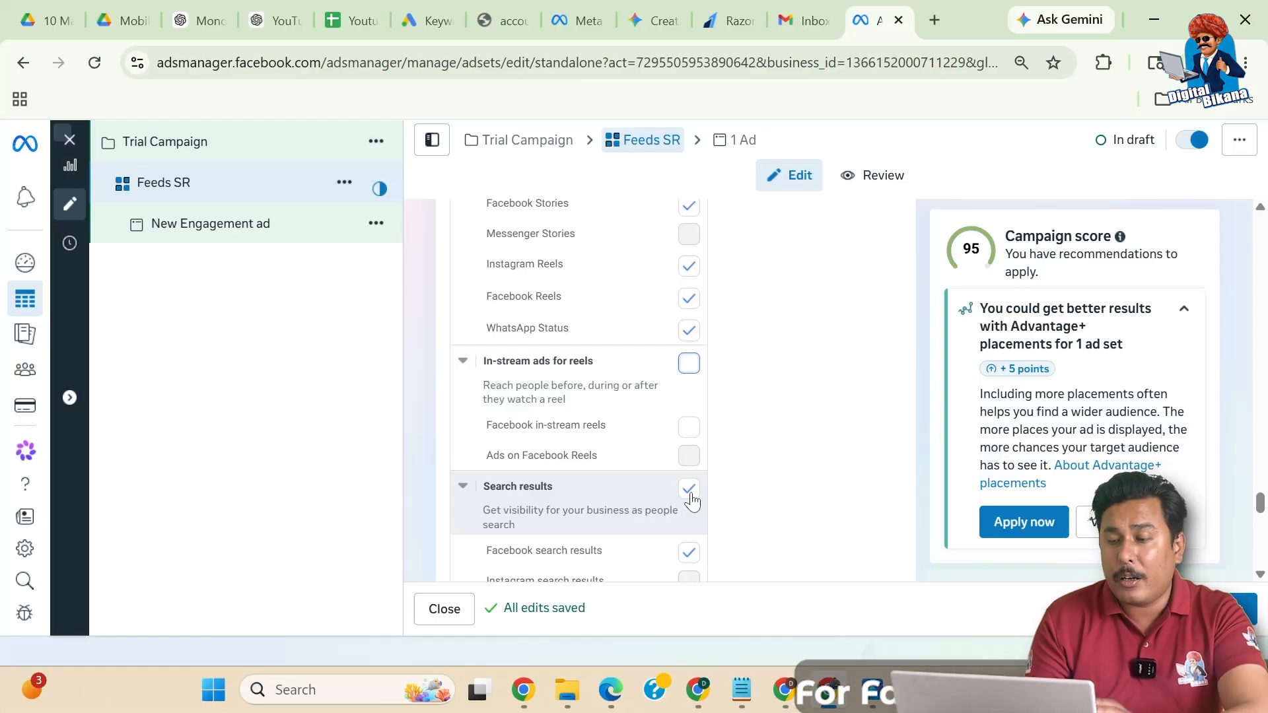
pyautogui.click(690, 496)
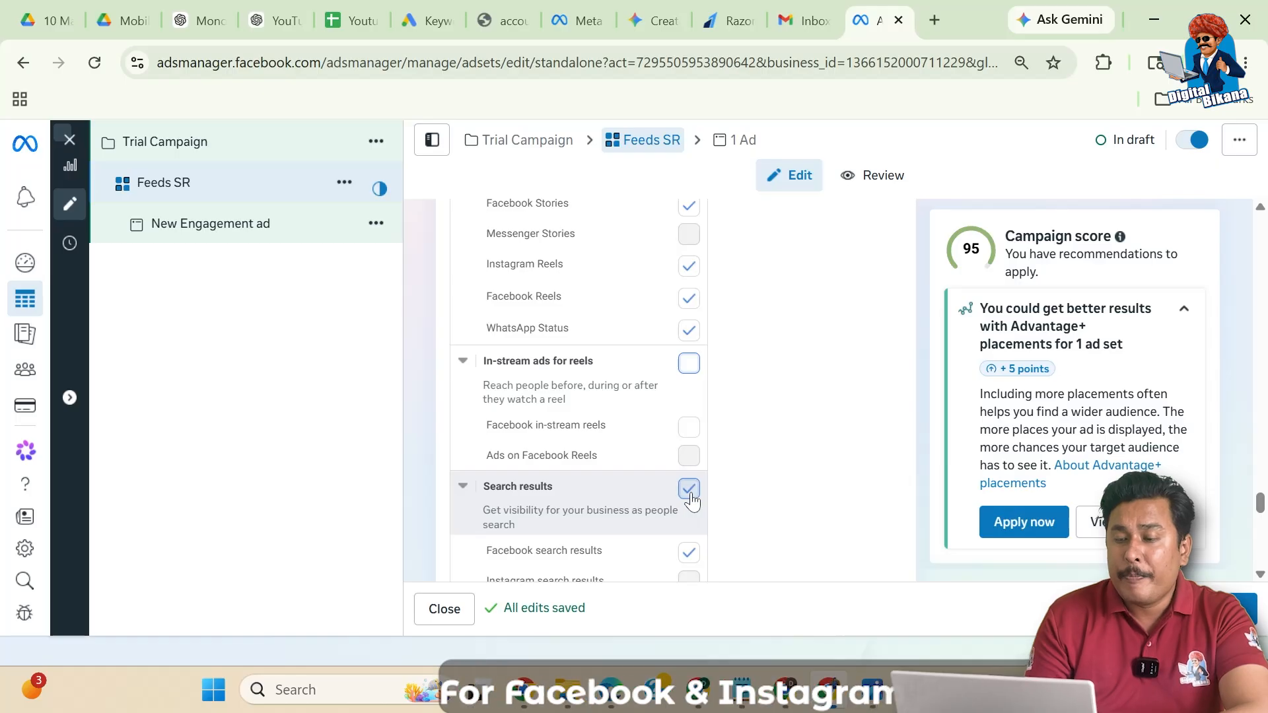
pyautogui.scroll(-3, 623, 516)
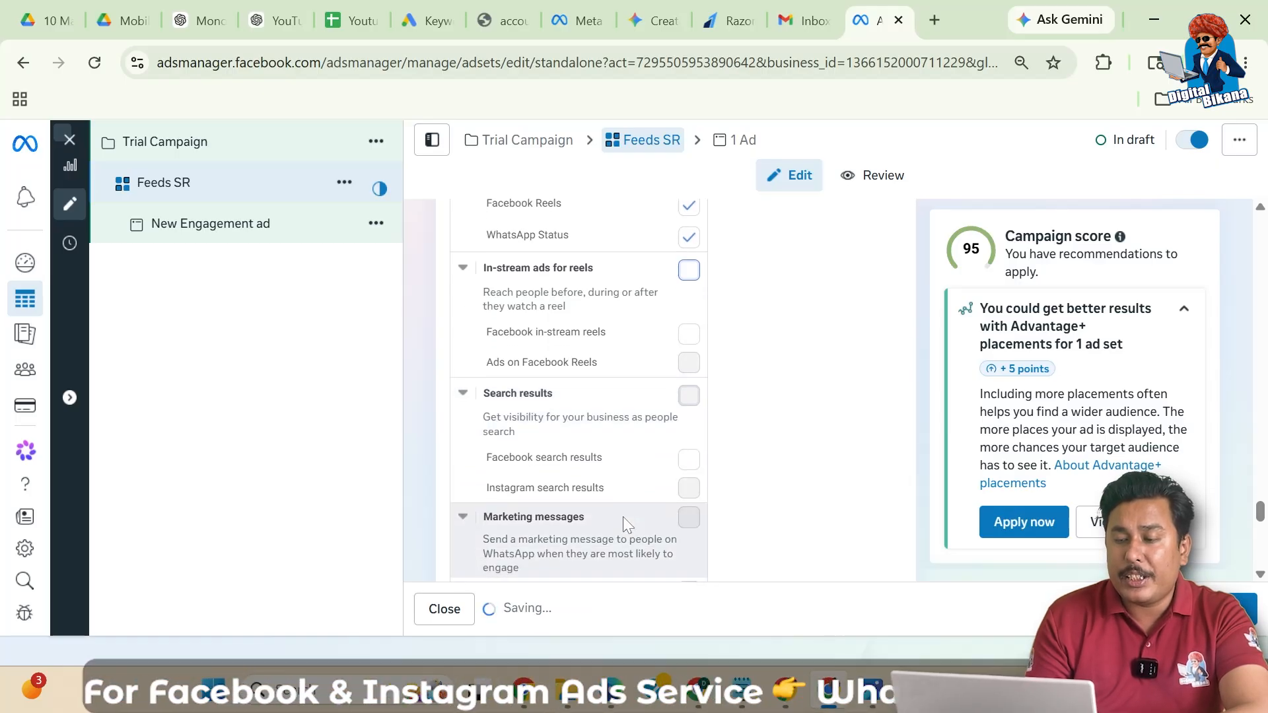
pyautogui.scroll(-3, 623, 516)
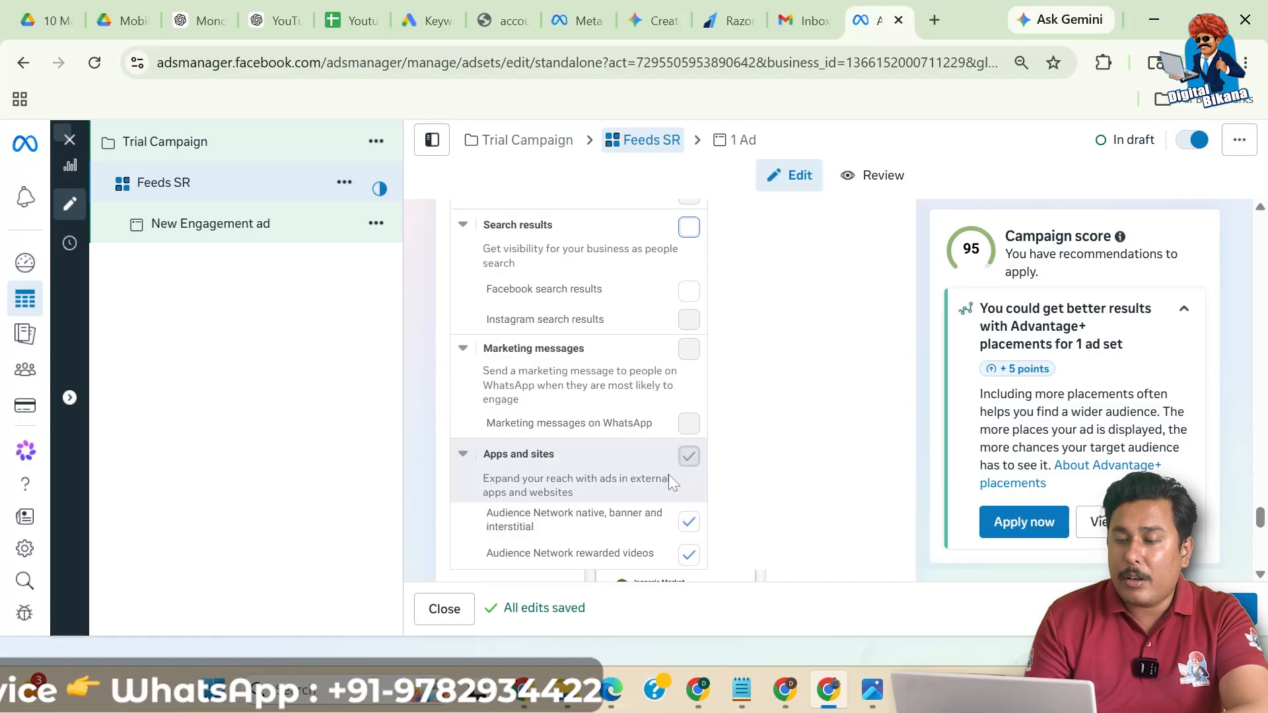
pyautogui.click(668, 477)
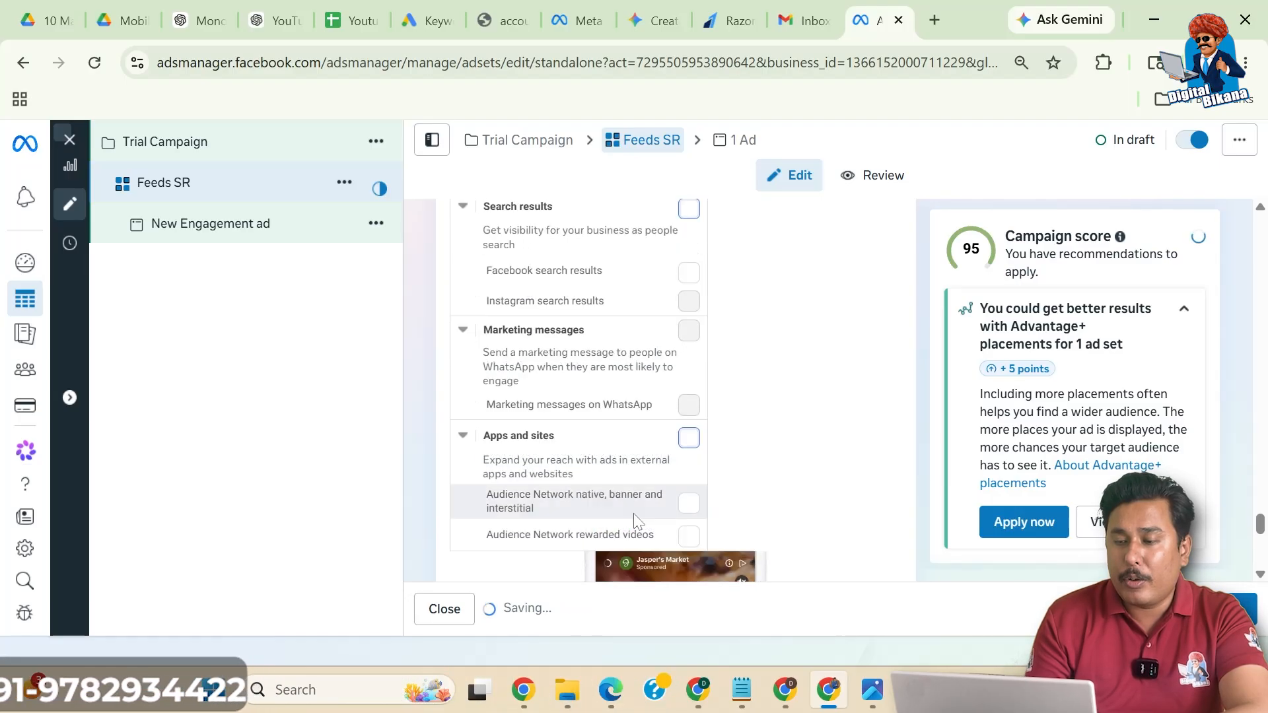
pyautogui.scroll(7, 633, 521)
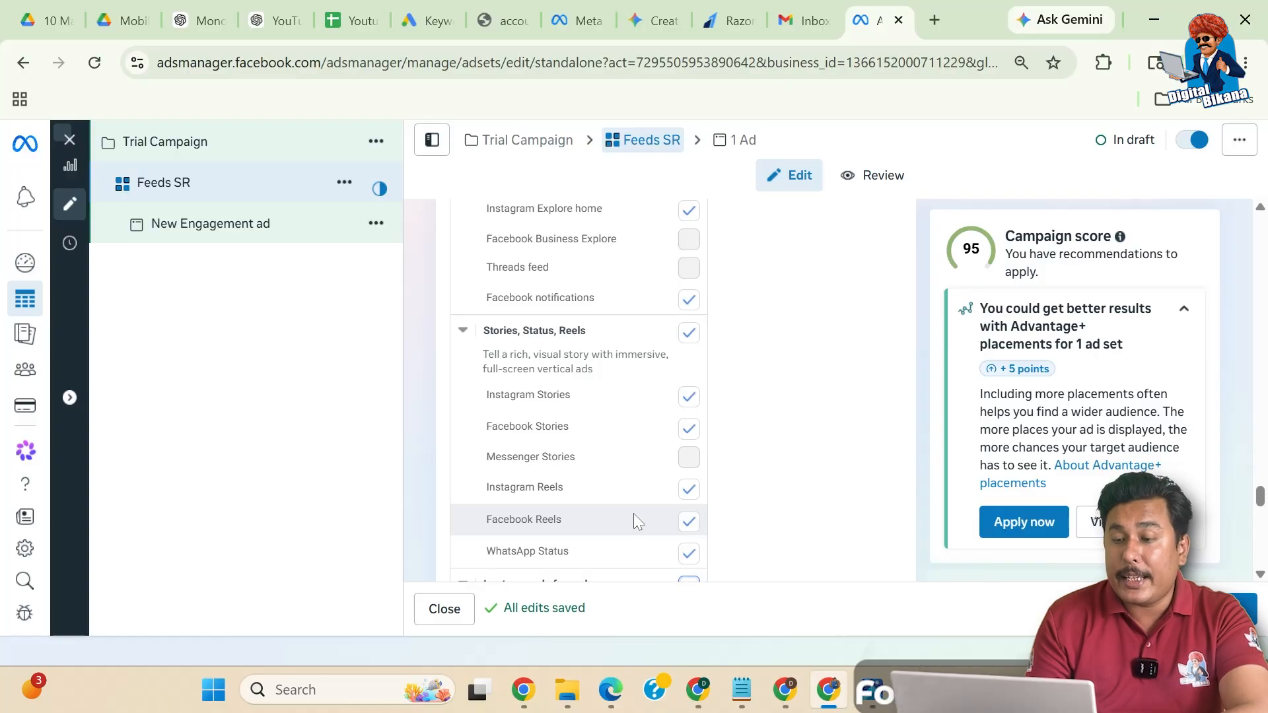
pyautogui.scroll(1, 634, 515)
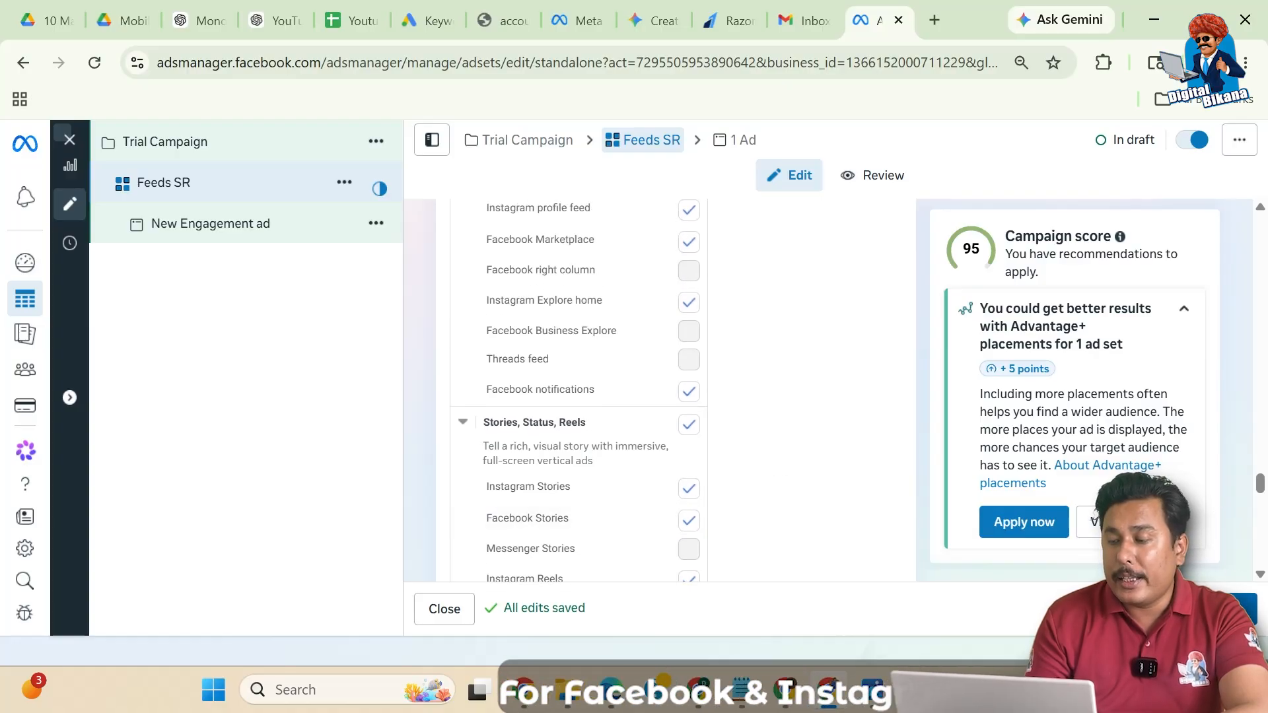
# Continue to the ad level and rename the ad as Banner Ad.
pyautogui.click(1233, 609)
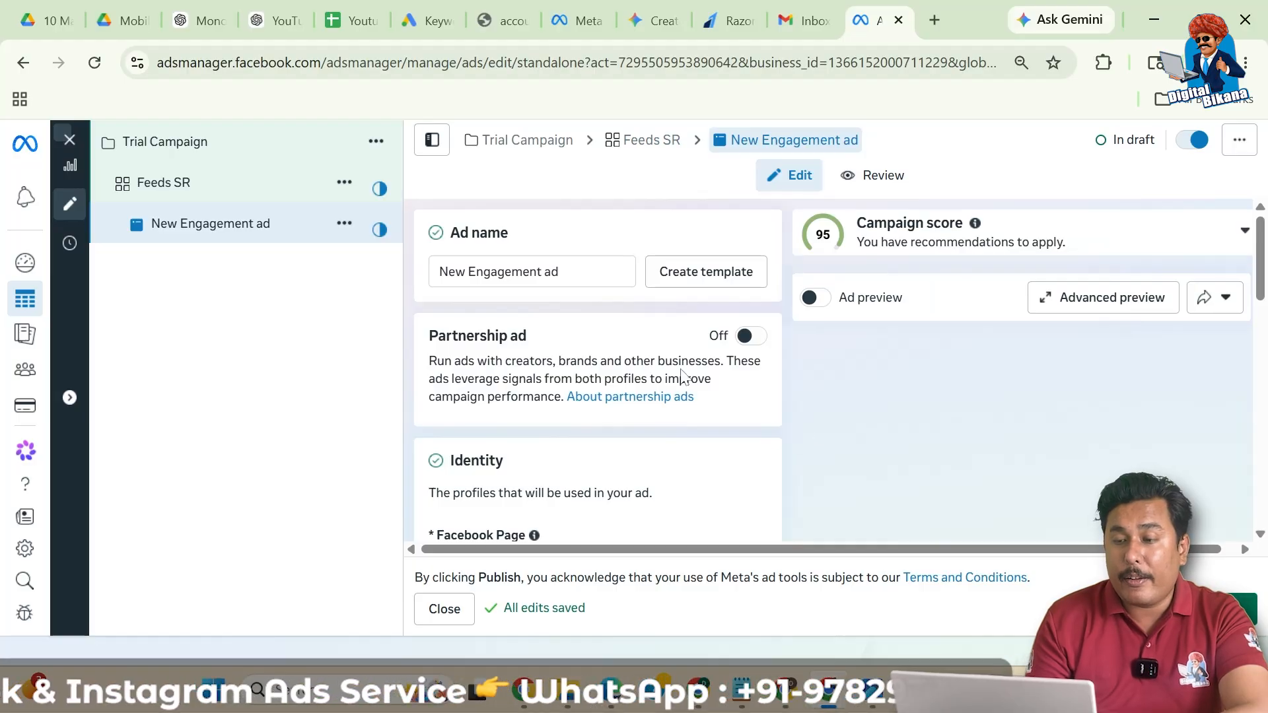
pyautogui.tripleClick(449, 271)
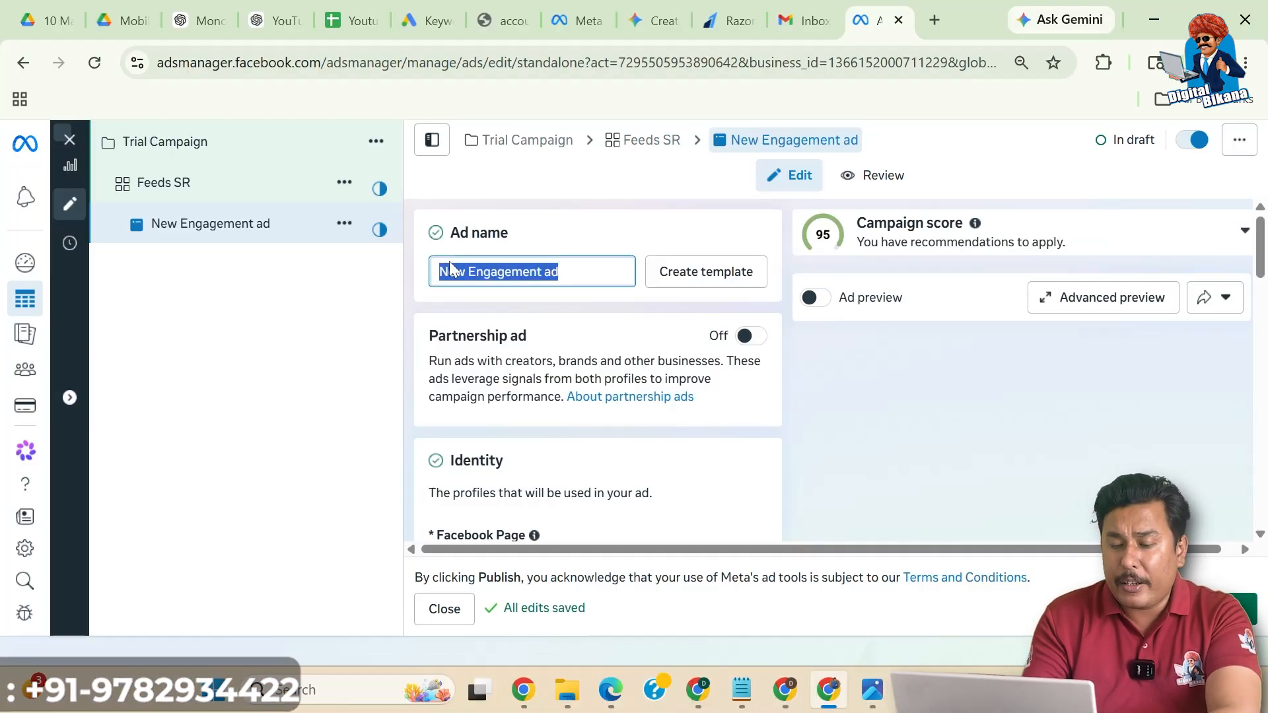
pyautogui.write('B')
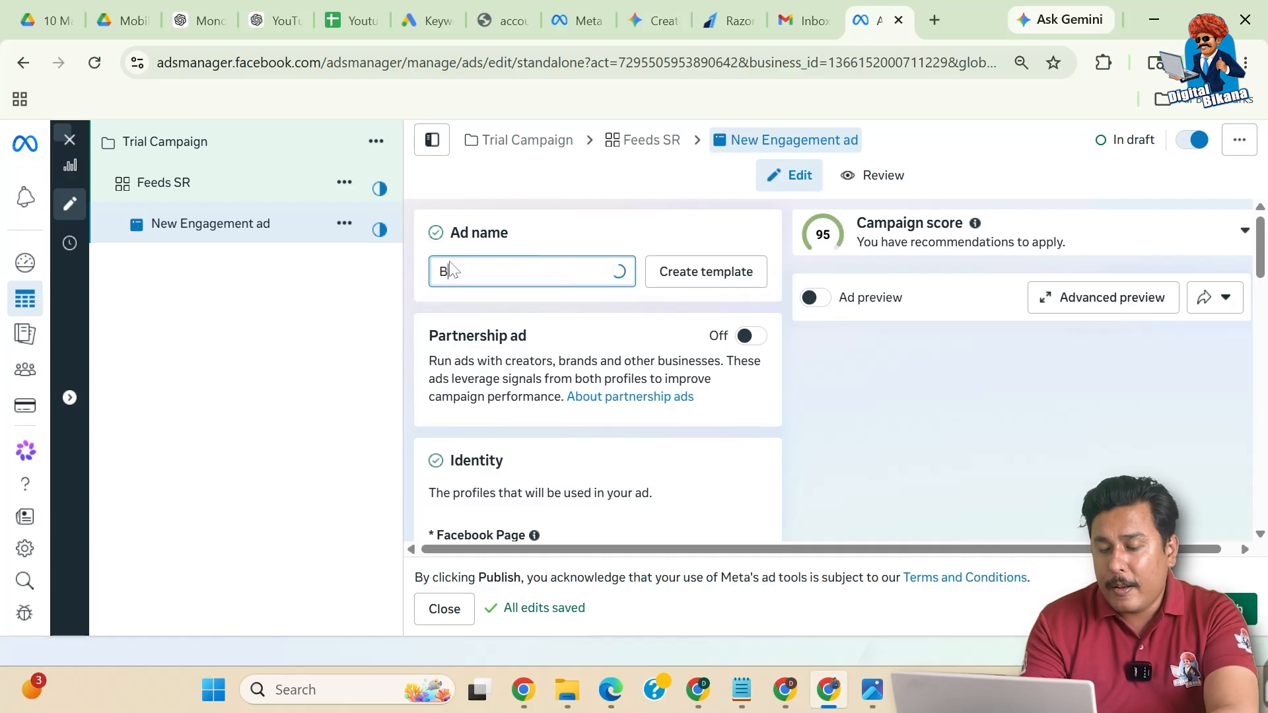
pyautogui.write('Ad')
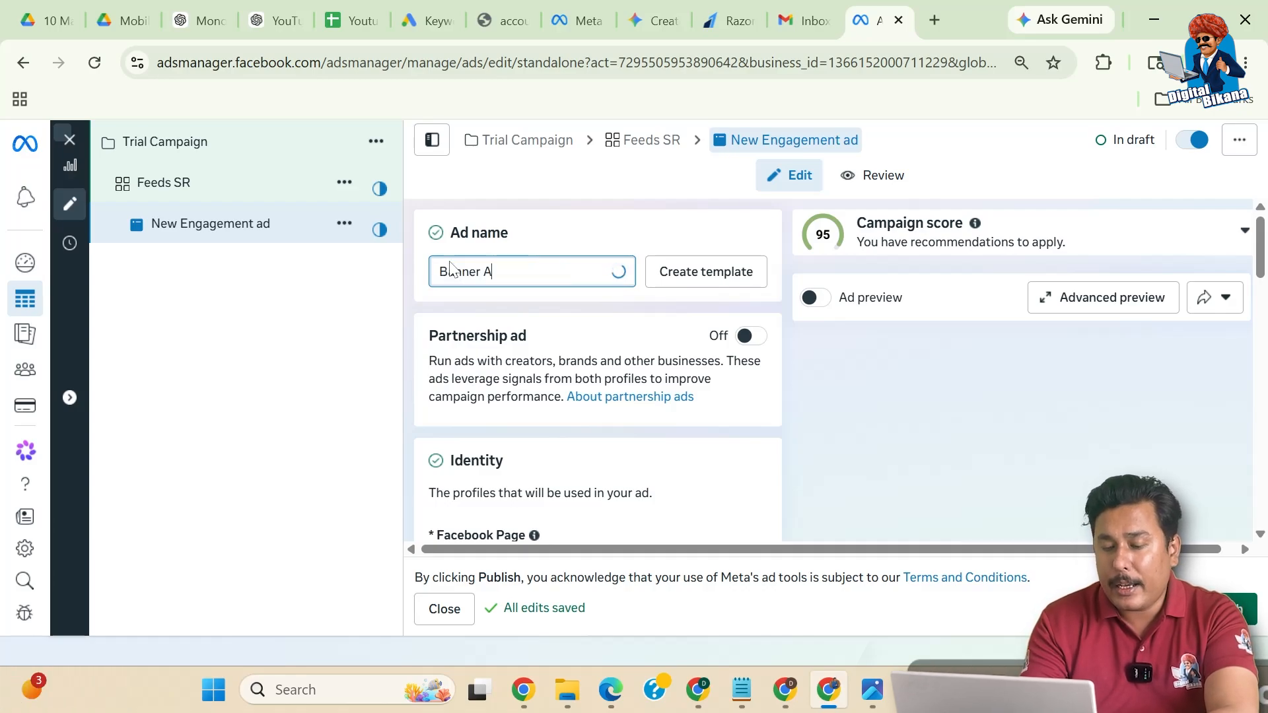
pyautogui.click(425, 305)
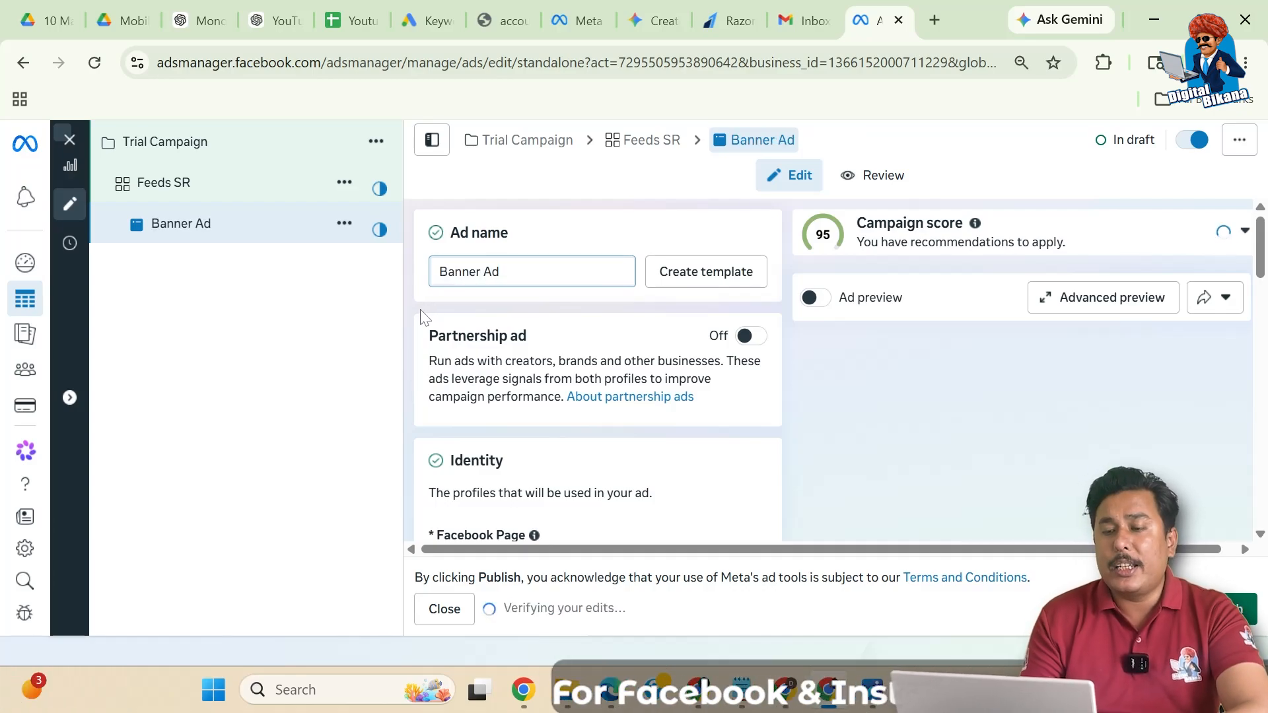
# Check the ad's identity settings: the Facebook Page, Instagram profile and WhatsApp phone number it uses.
pyautogui.scroll(-1, 423, 315)
pyautogui.scroll(-3, 423, 315)
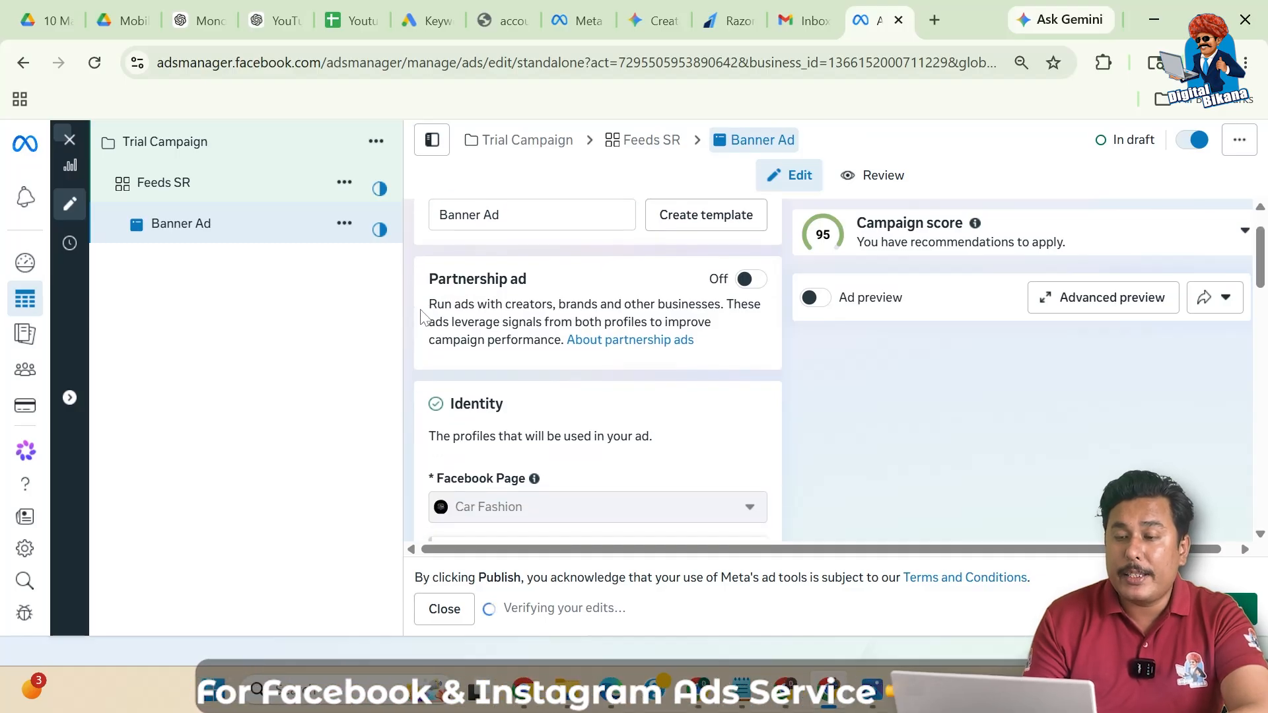
pyautogui.scroll(-1, 424, 316)
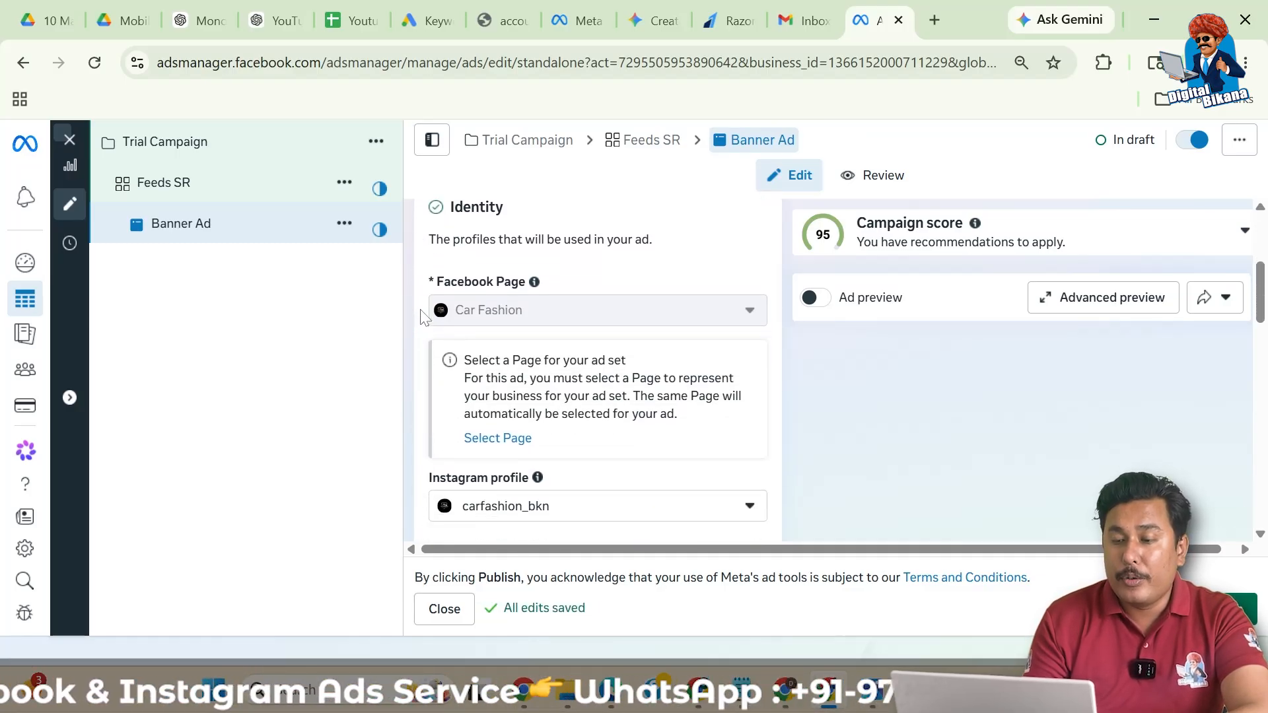
pyautogui.moveTo(598, 314)
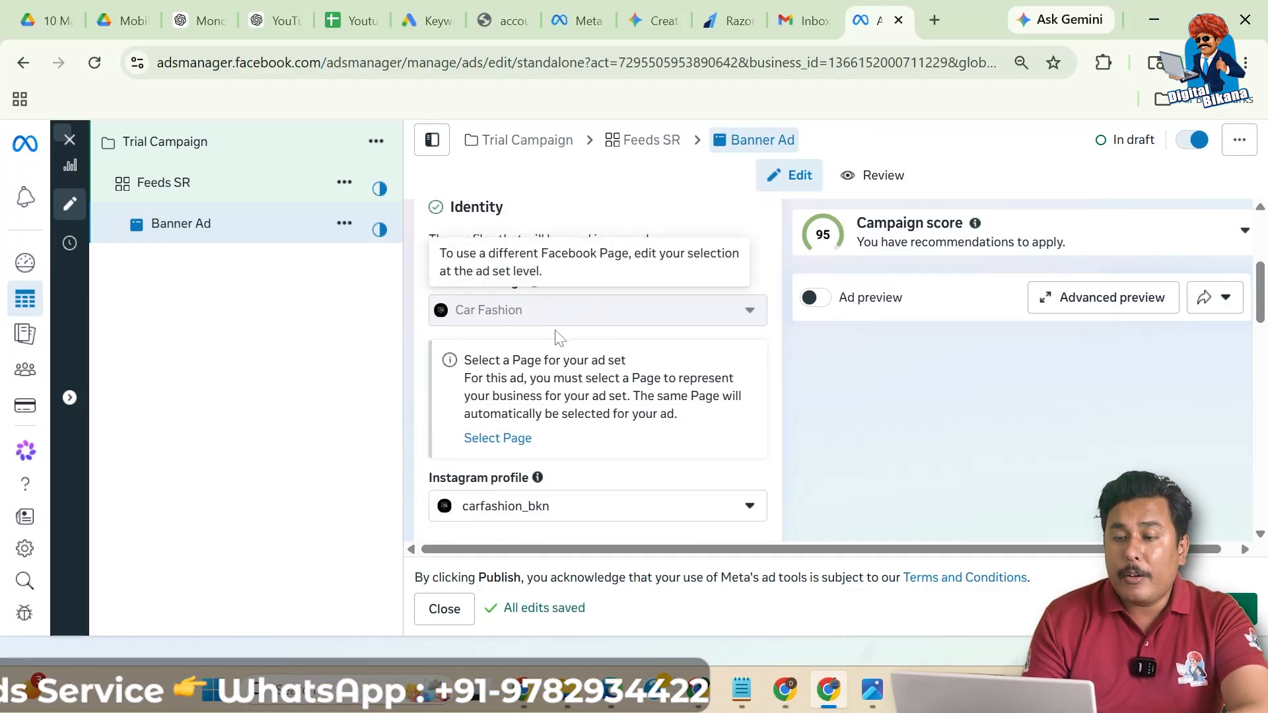
pyautogui.scroll(-2, 473, 405)
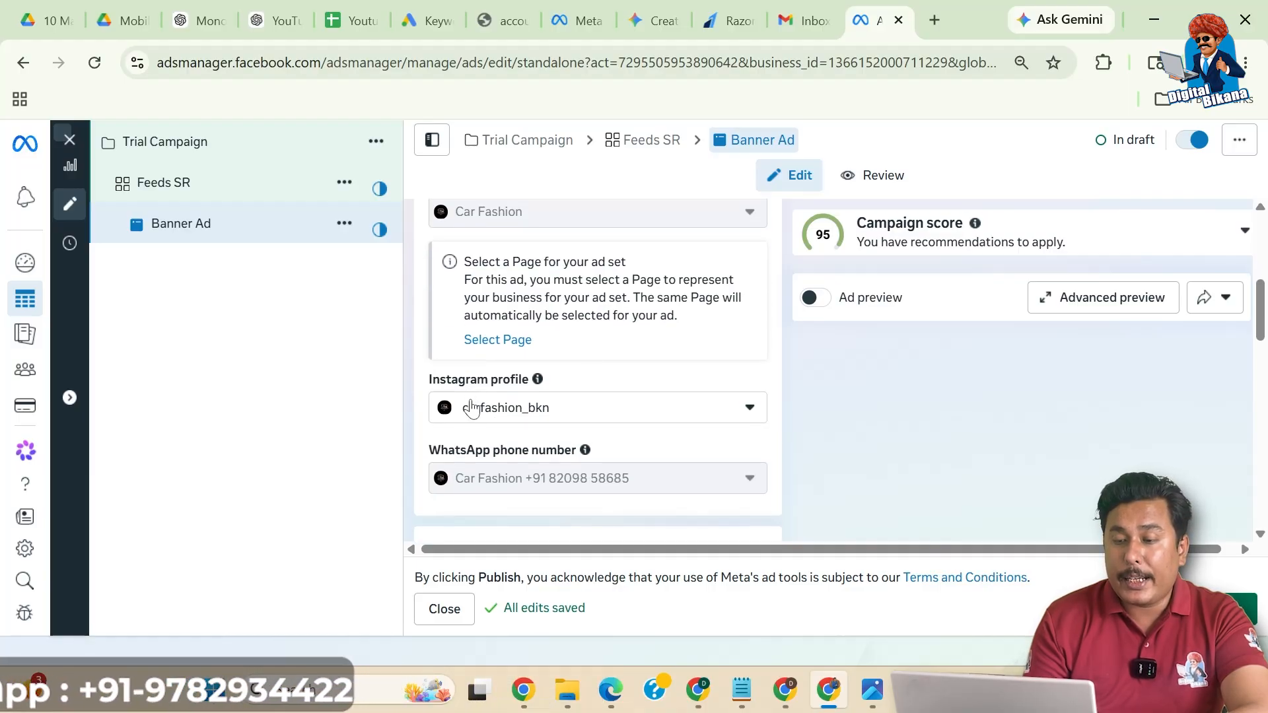
pyautogui.scroll(-1, 564, 427)
pyautogui.scroll(-1, 564, 429)
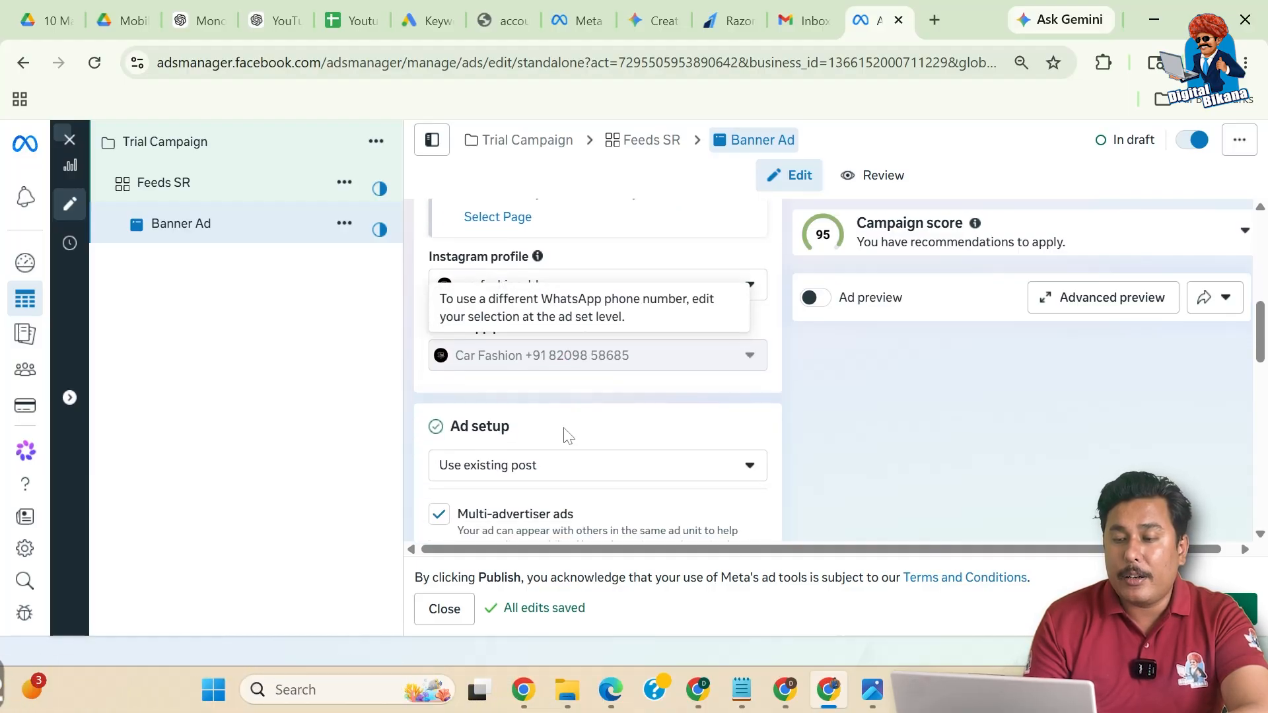
pyautogui.moveTo(541, 368)
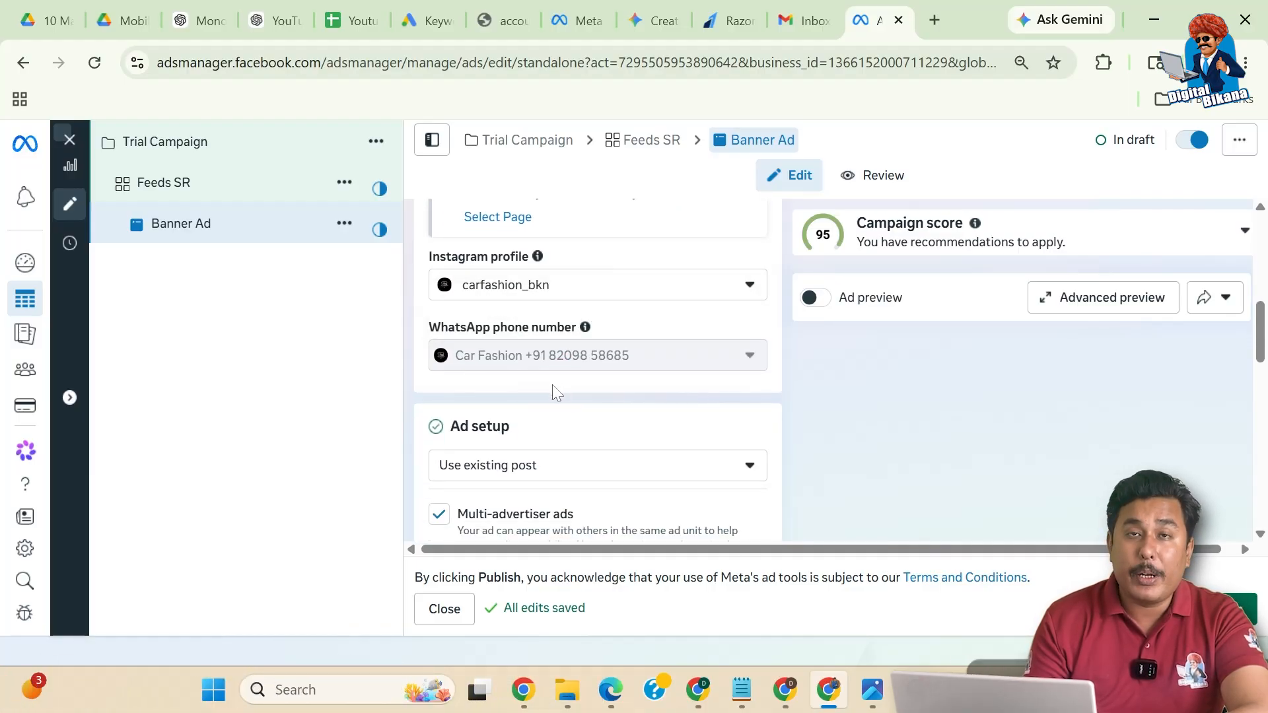
# Change the ad setup from using an existing post to Create ad.
pyautogui.moveTo(597, 357)
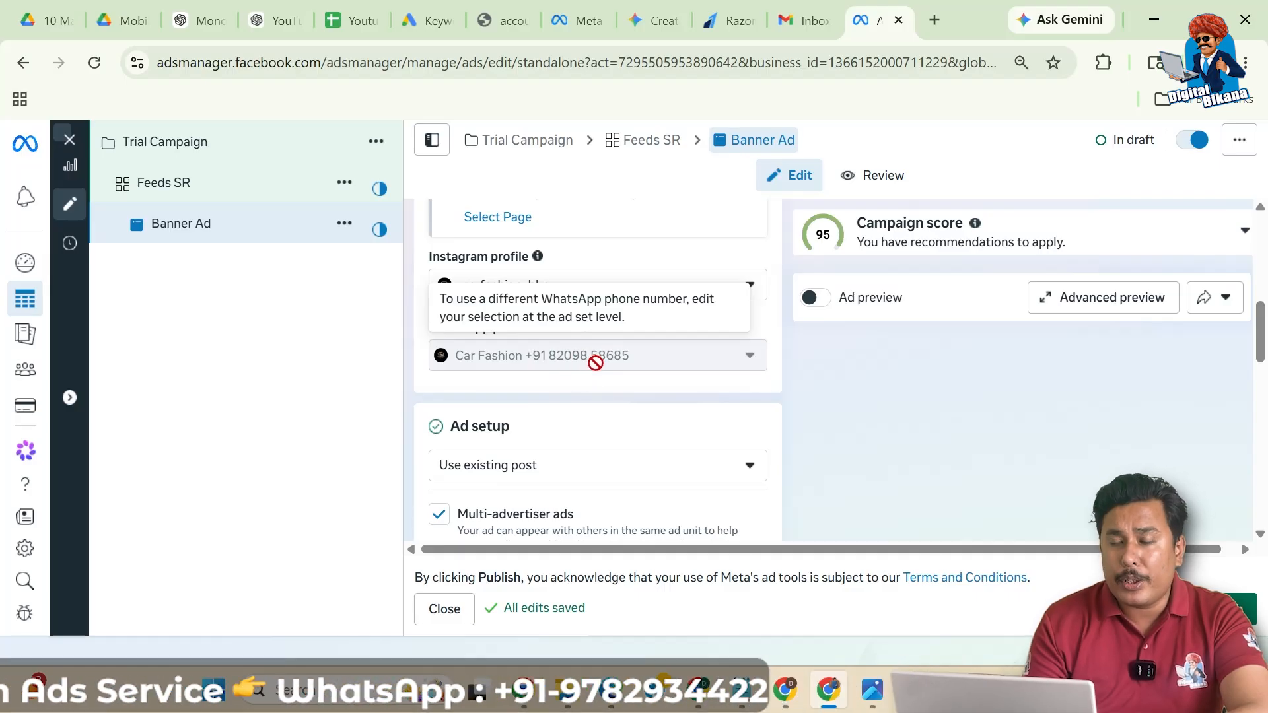
pyautogui.scroll(-3, 595, 362)
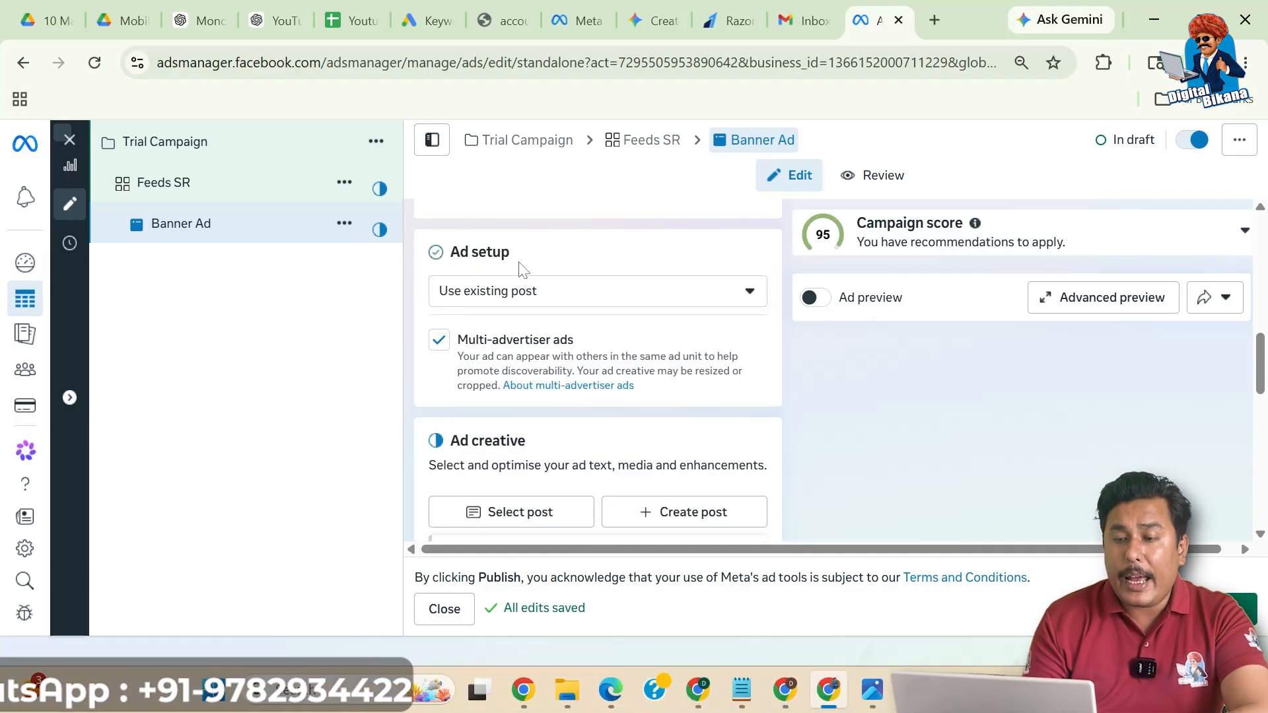
pyautogui.click(554, 300)
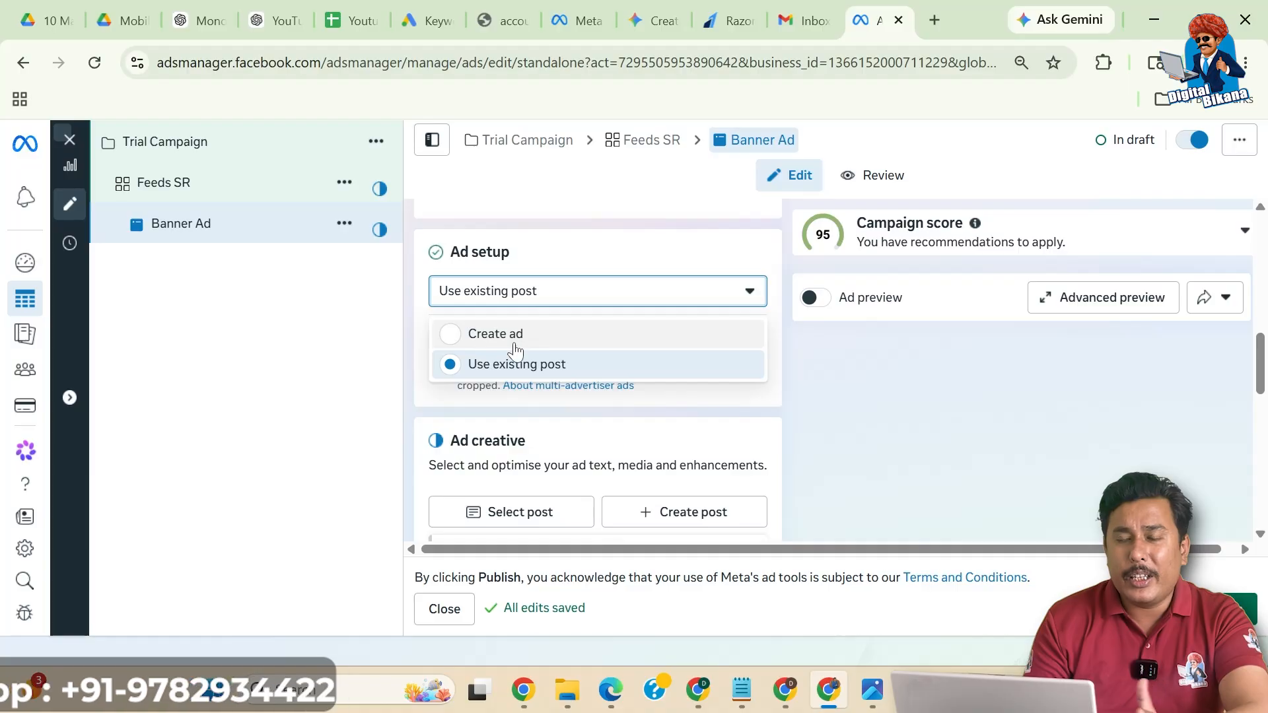
pyautogui.click(453, 341)
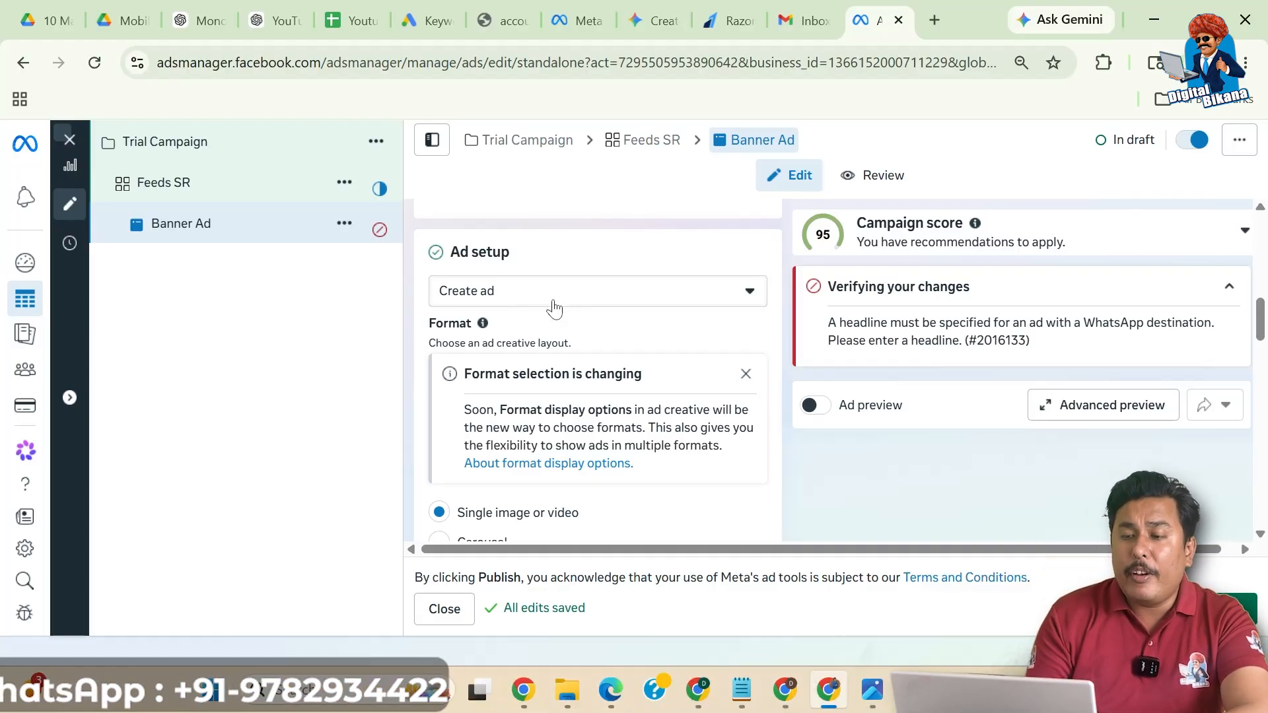
# Review the ad's format choices, the multi-advertiser ads option and the Ad creative section.
pyautogui.scroll(-2, 568, 401)
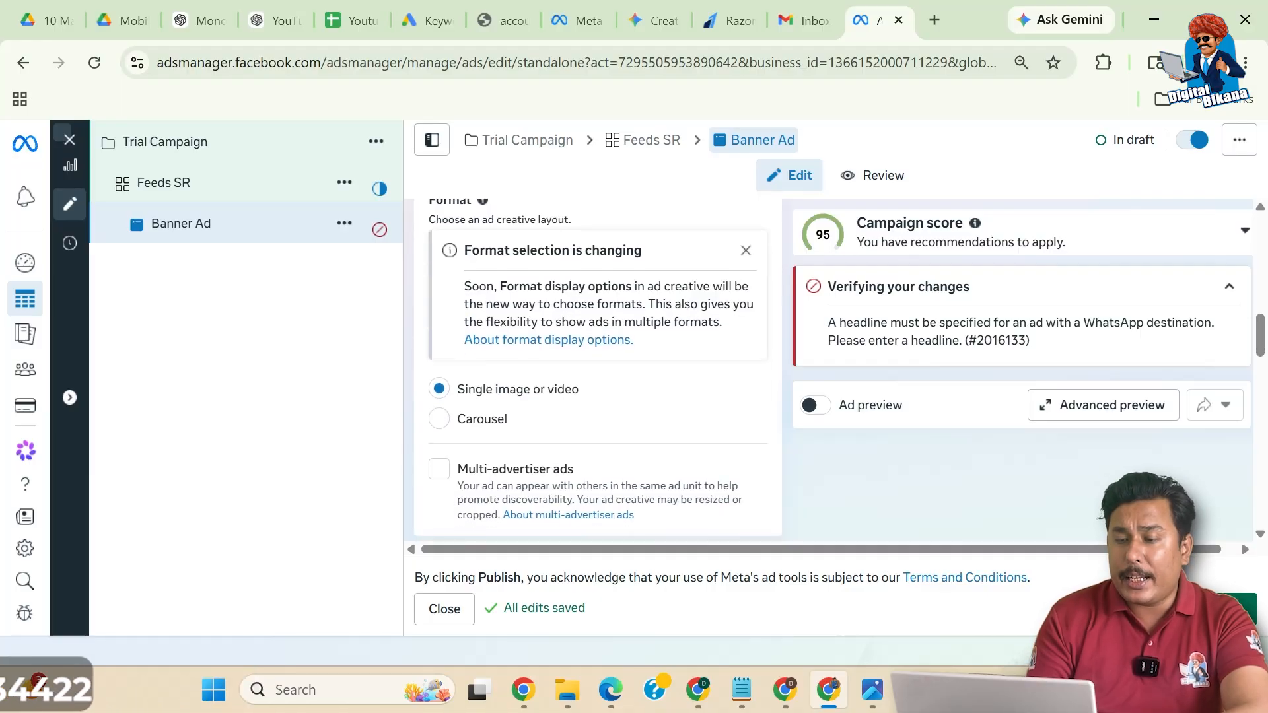
pyautogui.scroll(-1, 526, 449)
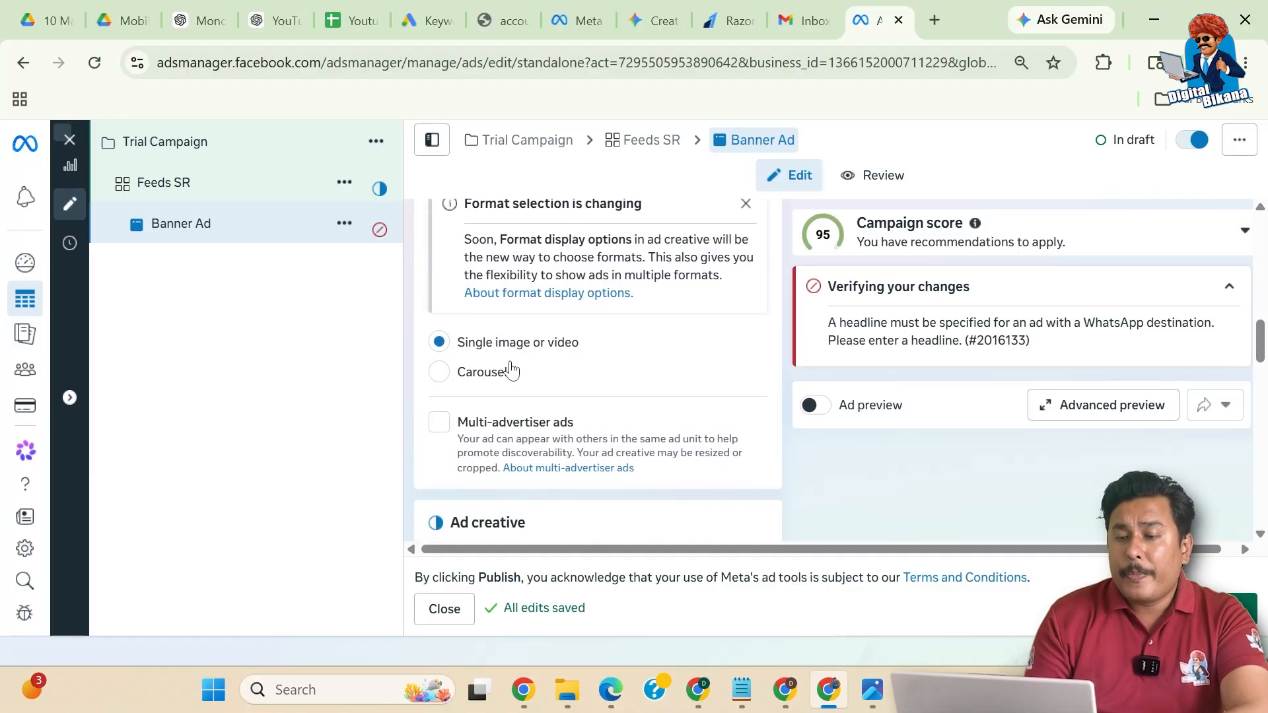
pyautogui.scroll(1, 522, 420)
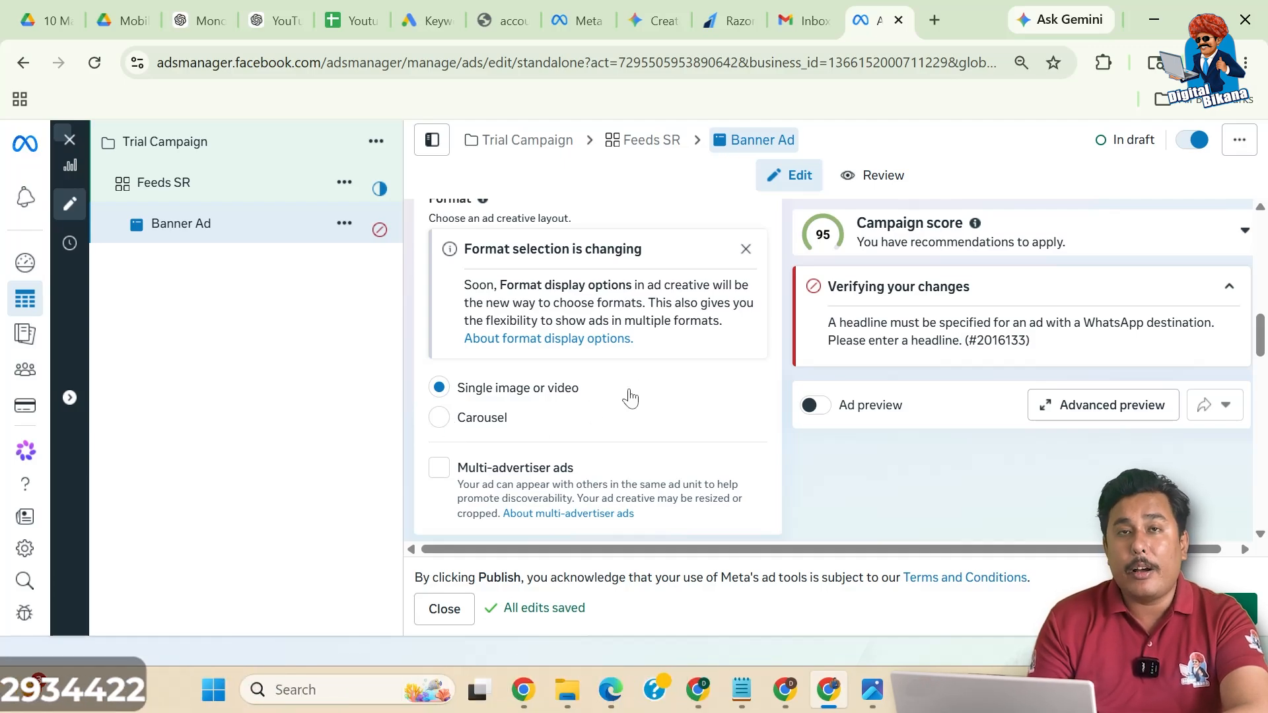
pyautogui.scroll(-1, 630, 398)
pyautogui.scroll(-1, 633, 396)
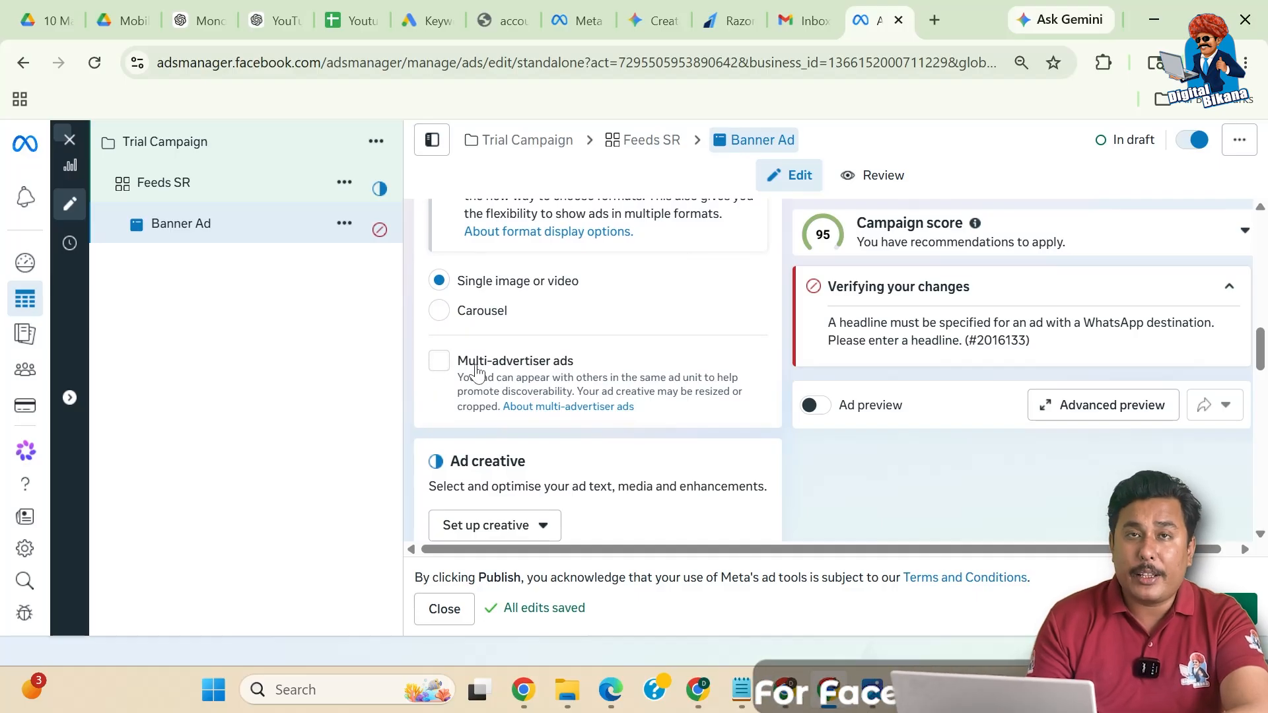
pyautogui.scroll(-1, 515, 458)
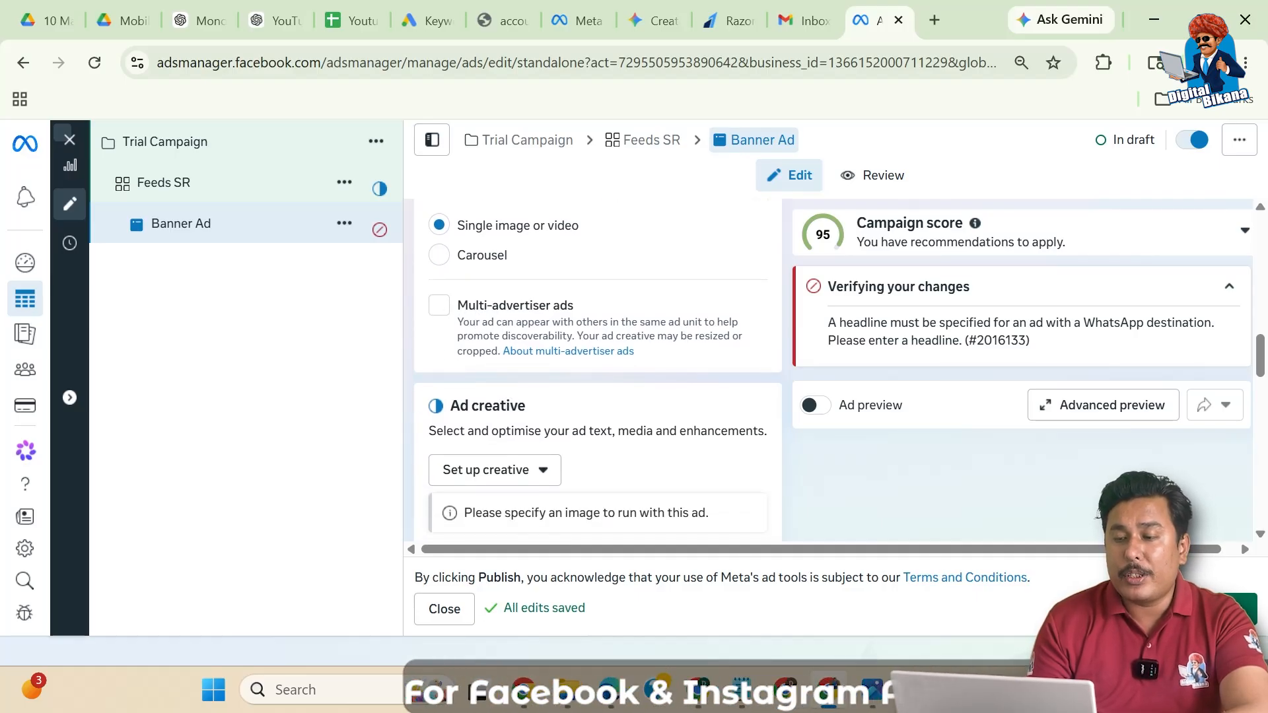
pyautogui.scroll(-1, 505, 445)
pyautogui.scroll(-1, 581, 470)
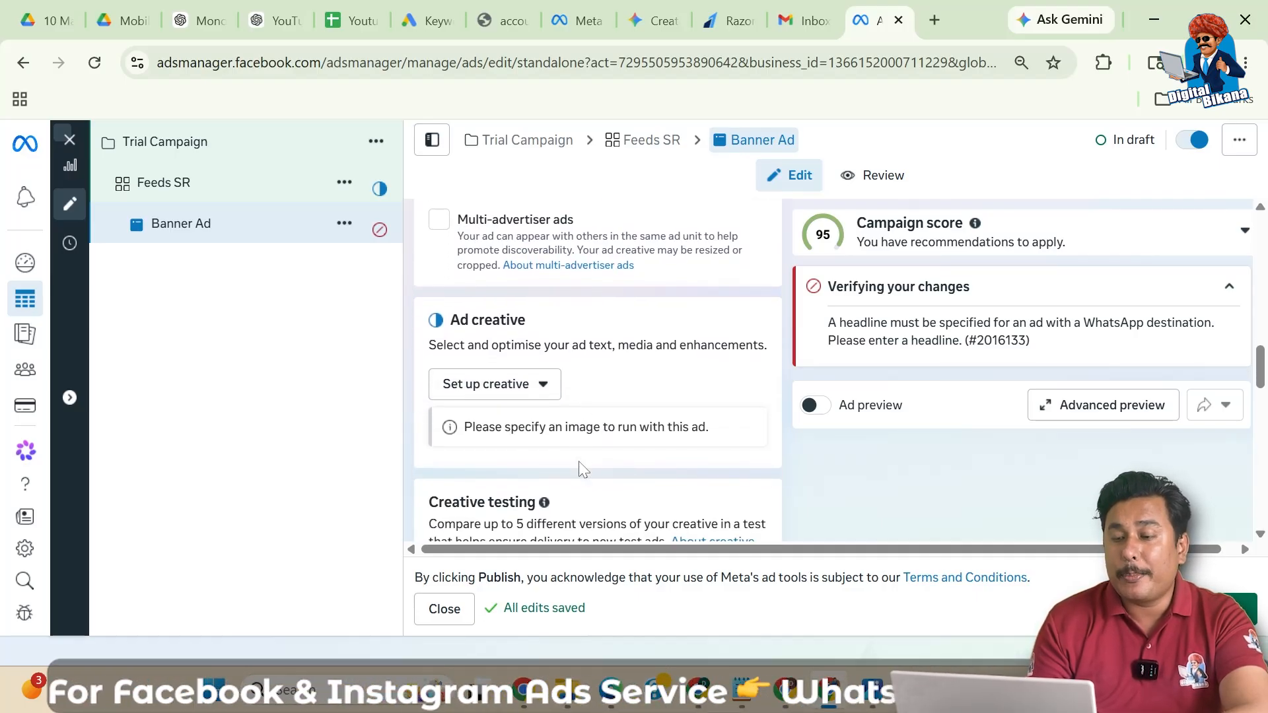
pyautogui.scroll(-1, 581, 470)
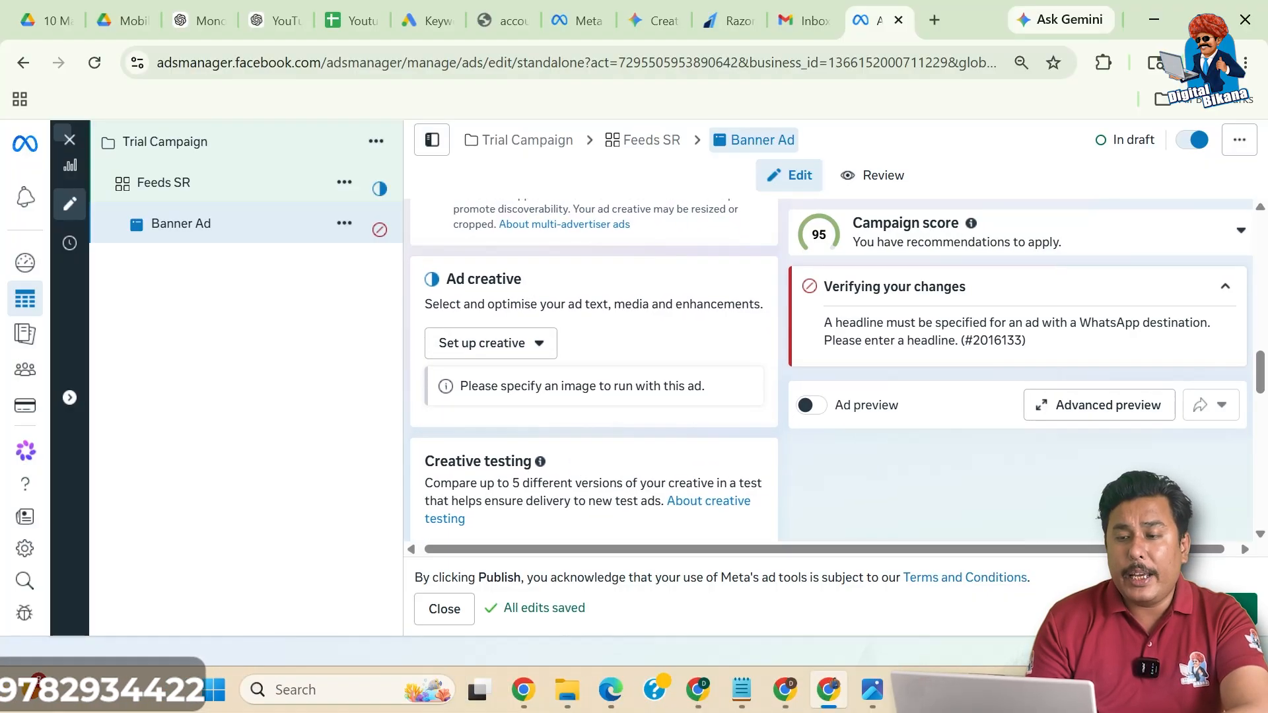
# Start an image ad creative and upload the images Your Business Ad Here and Your Business Ad Here (1) from the Pictures folder.
pyautogui.click(538, 353)
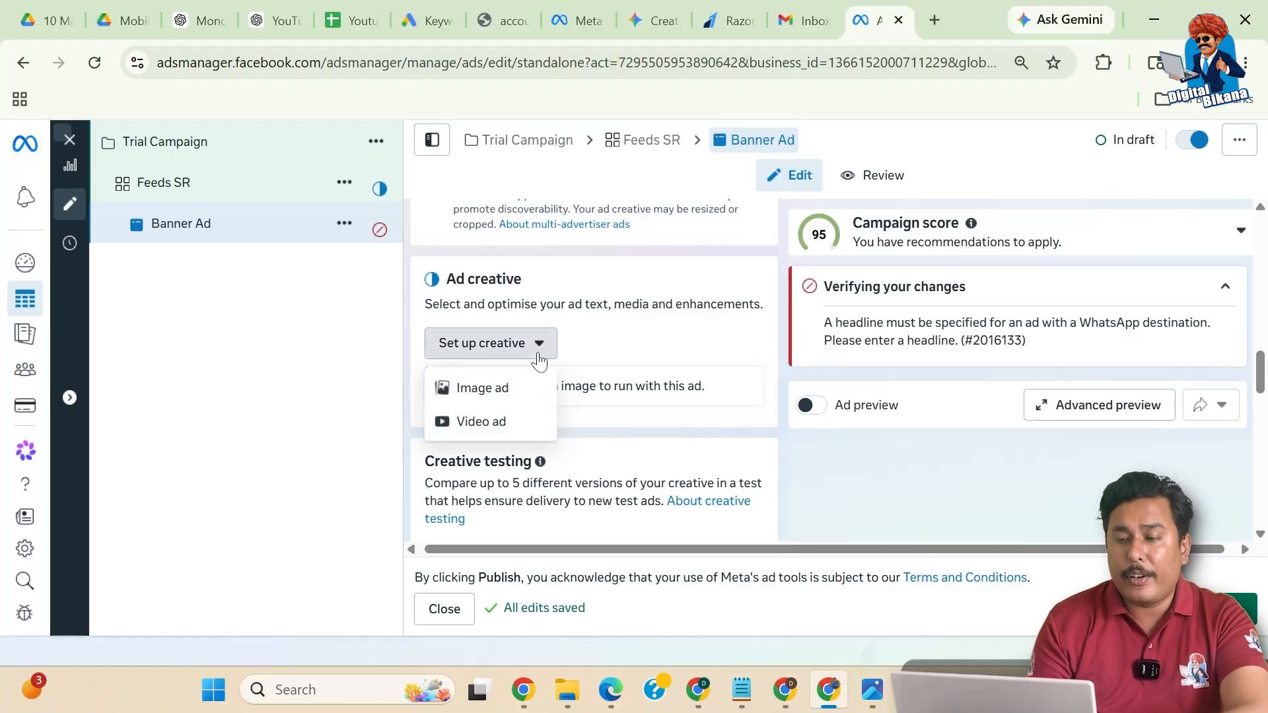
pyautogui.click(489, 394)
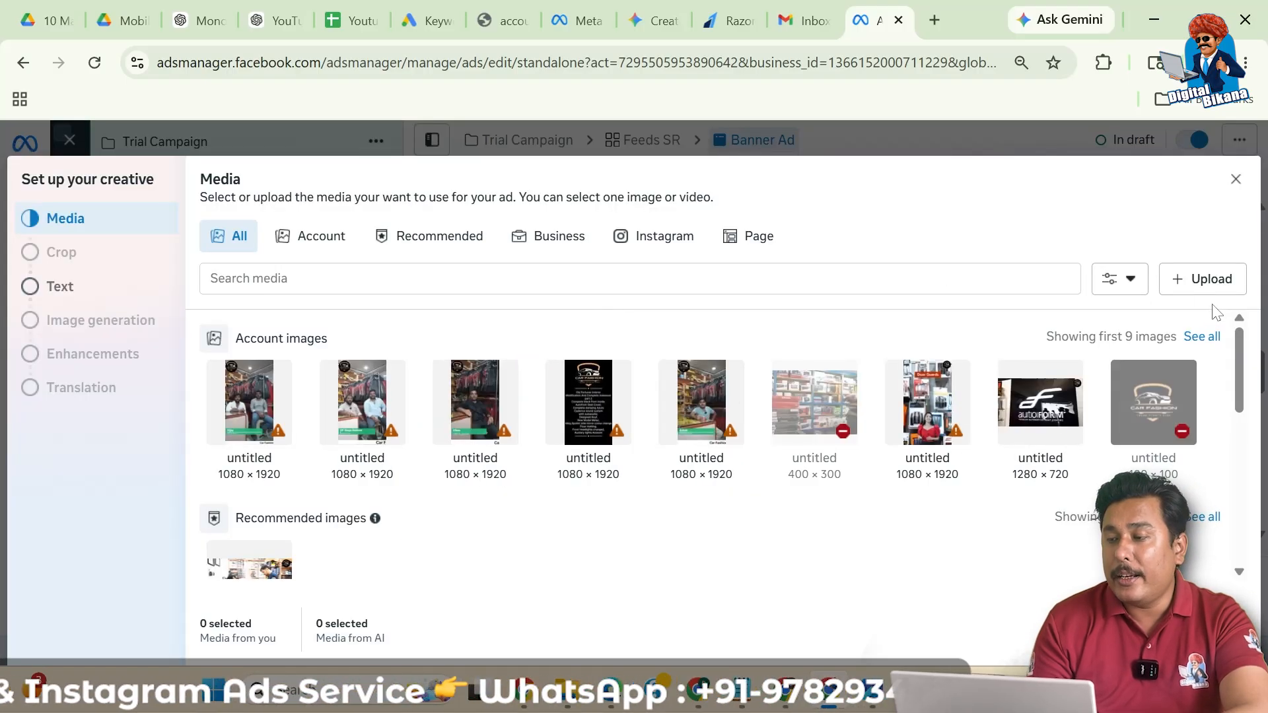
pyautogui.click(1192, 284)
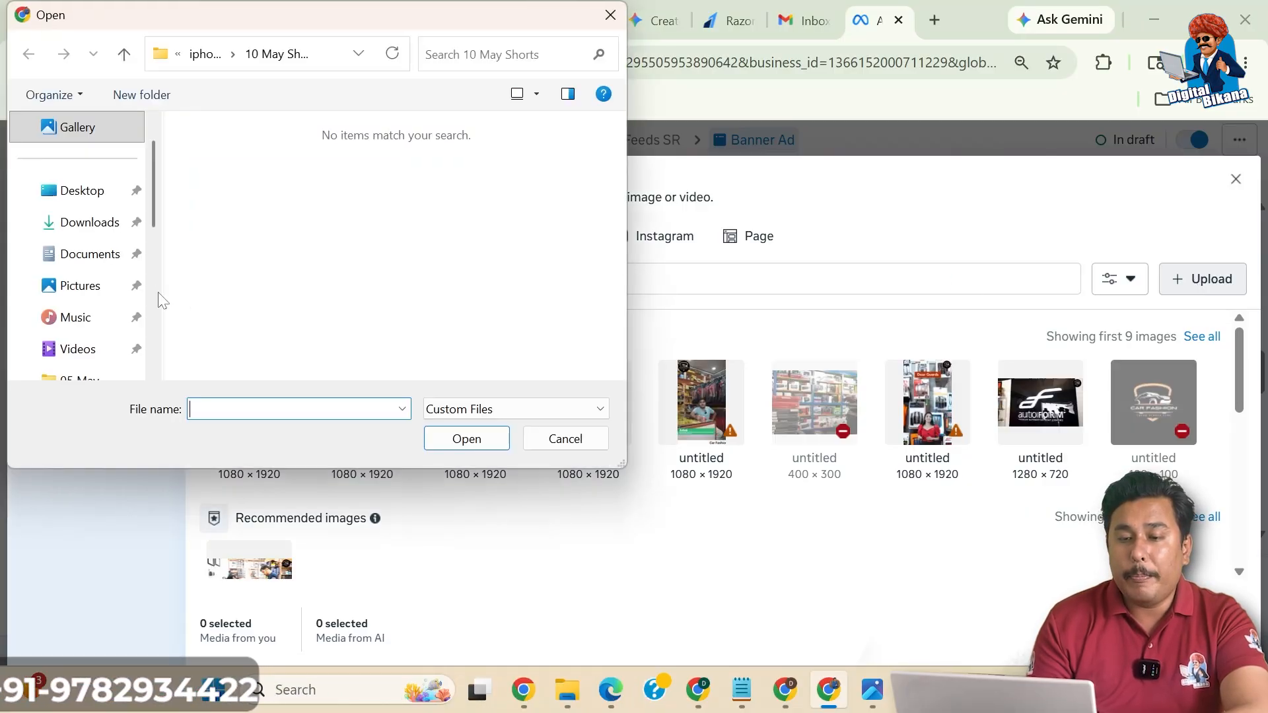
pyautogui.click(103, 288)
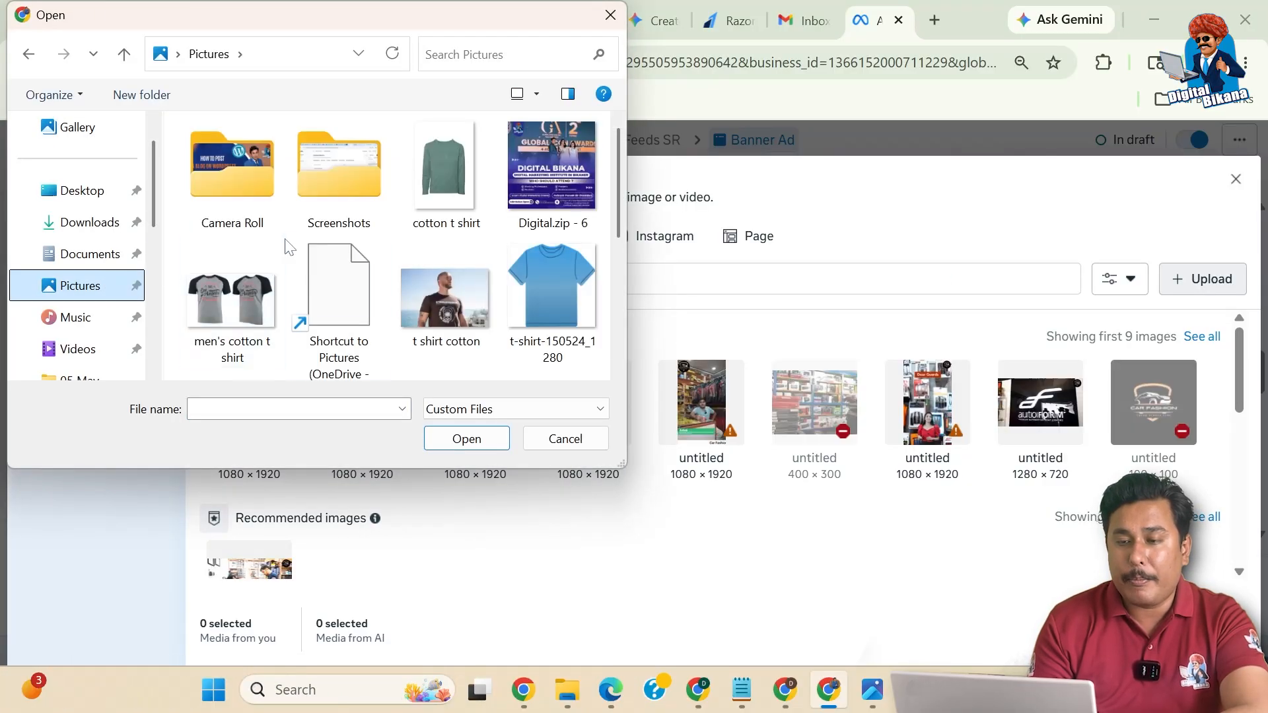
pyautogui.scroll(-5, 338, 290)
pyautogui.click(446, 281)
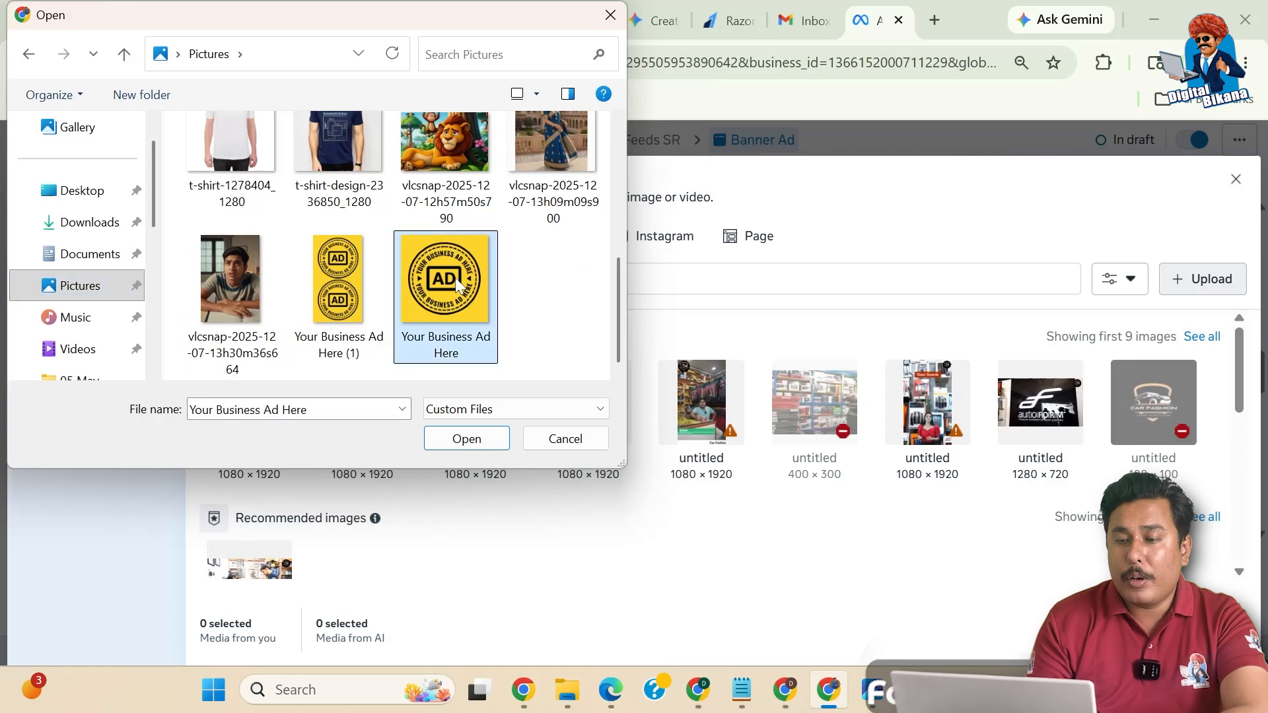
pyautogui.keyDown('ctrl'); pyautogui.click(350, 277); pyautogui.keyUp('ctrl')
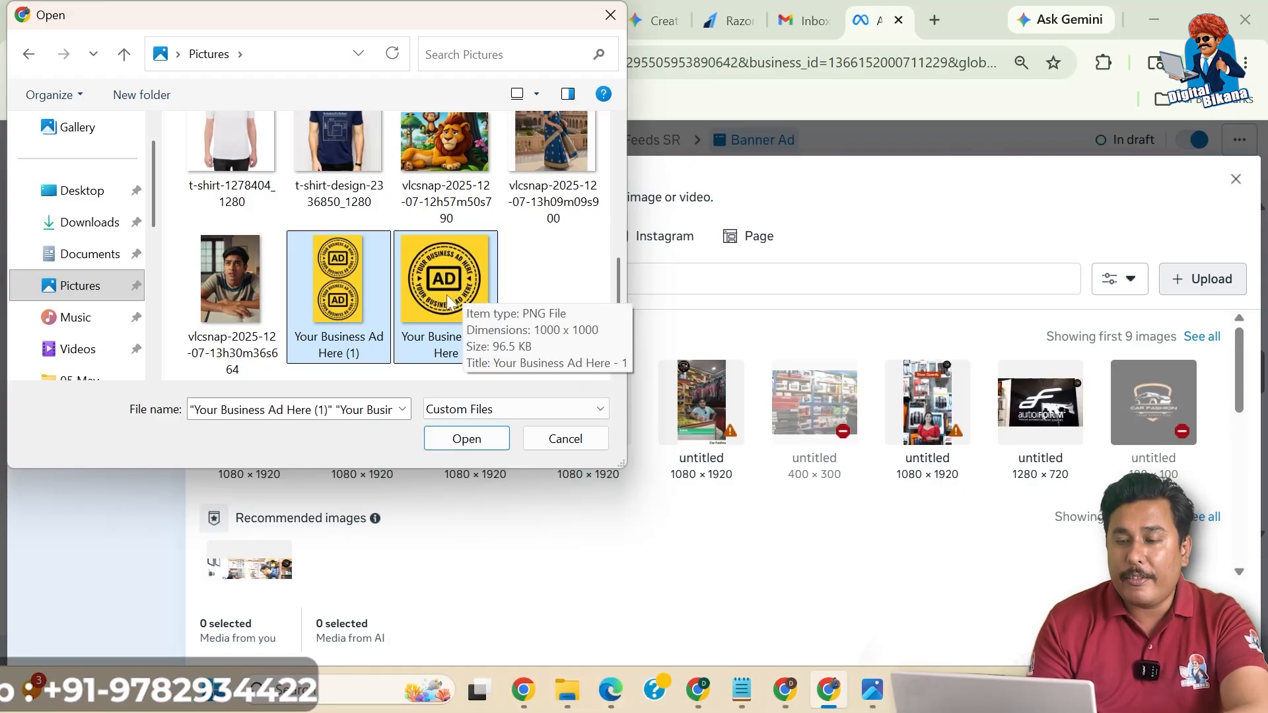
pyautogui.click(466, 439)
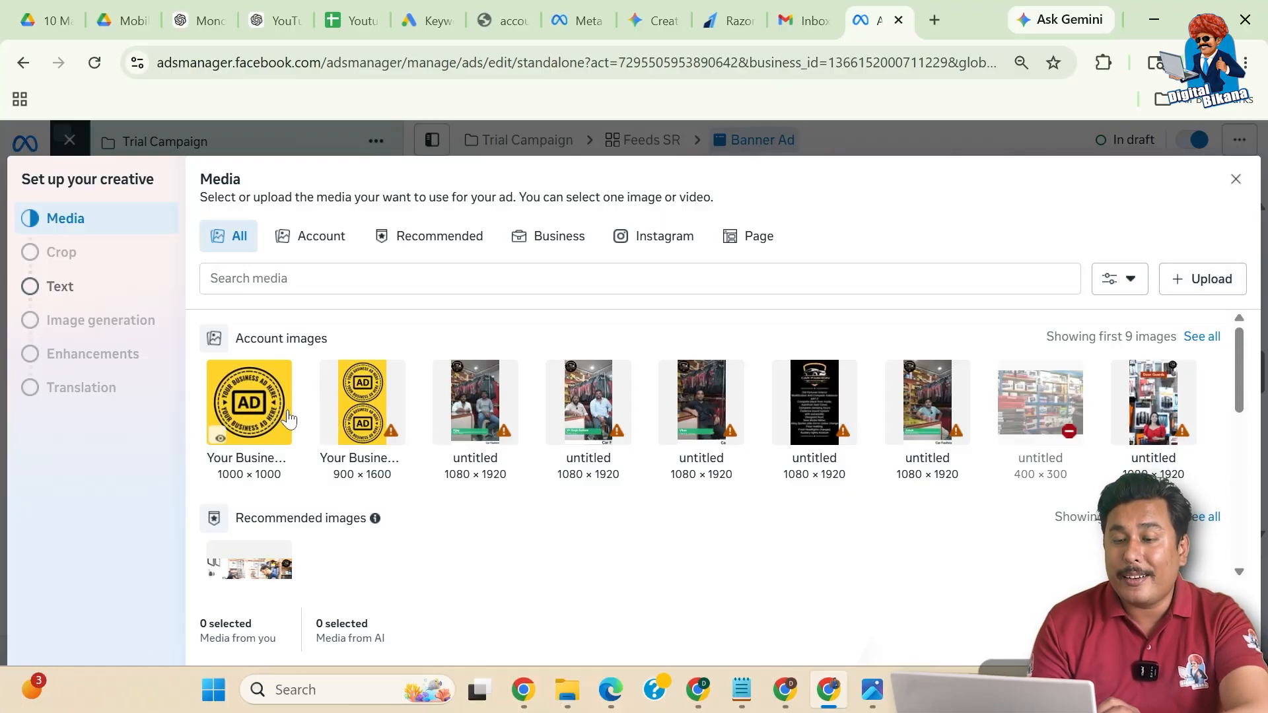
# Use the uploaded 1000 × 1000 image as the ad's media and continue past the crop stage to the text stage.
pyautogui.click(268, 415)
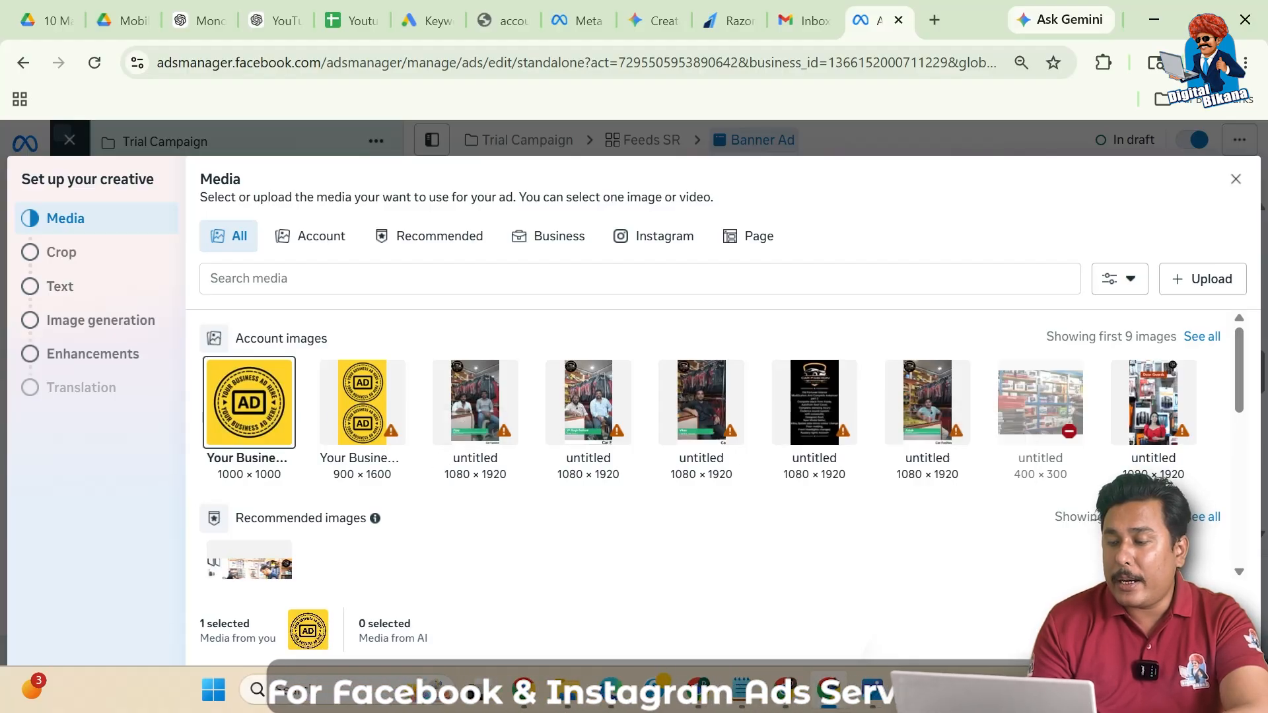
pyautogui.click(1219, 629)
pyautogui.click(1219, 630)
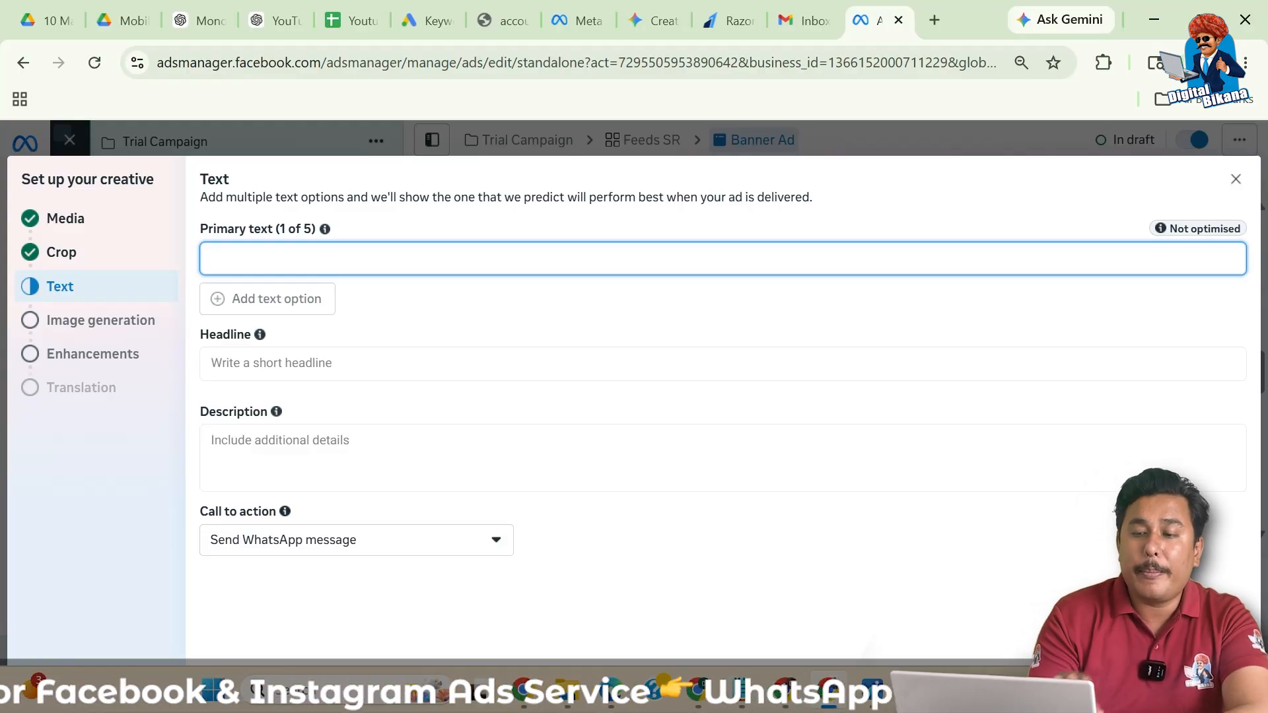
# Set the ad's headline to Contact Now and continue to the image generation stage.
pyautogui.click(263, 361)
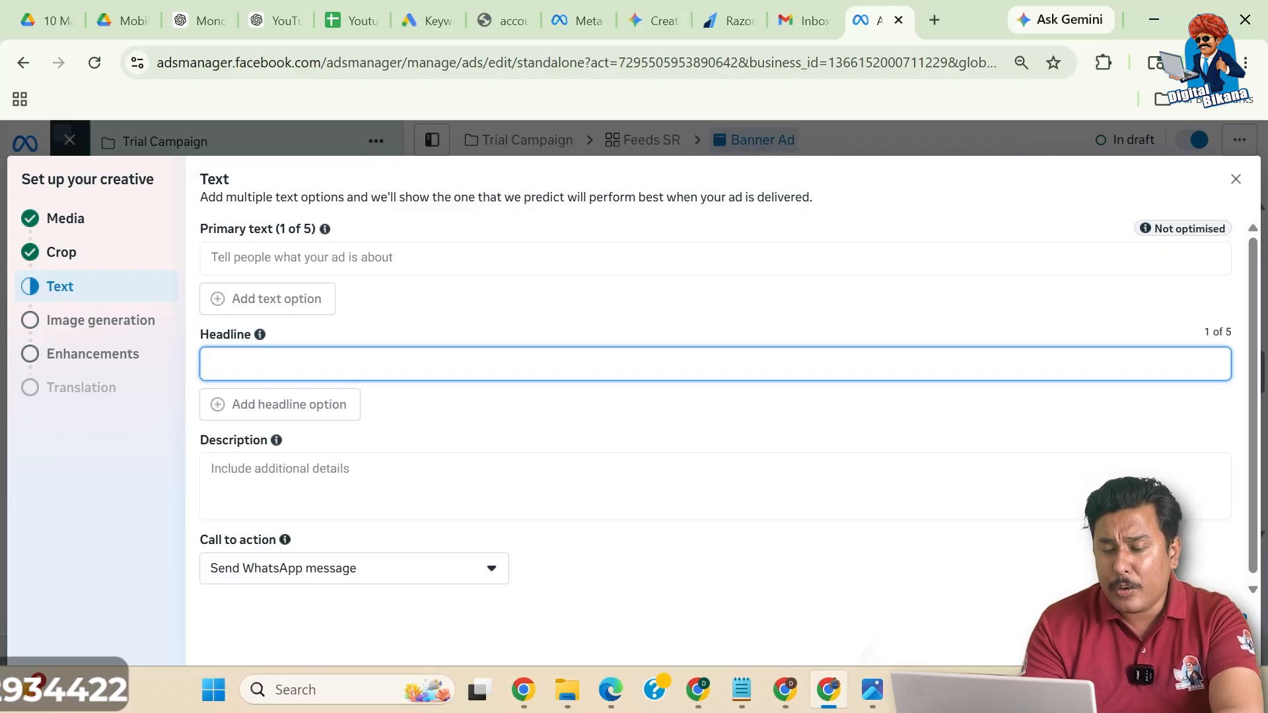
pyautogui.write('Contact Now')
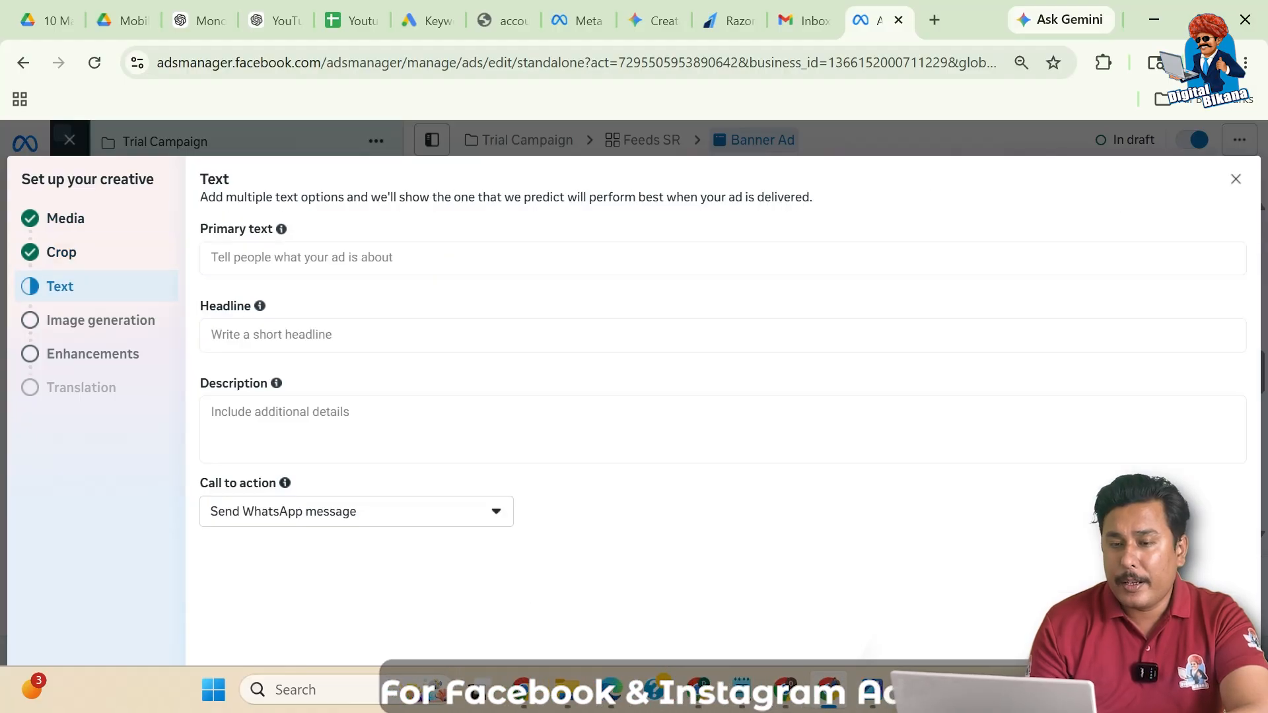
pyautogui.click(437, 334)
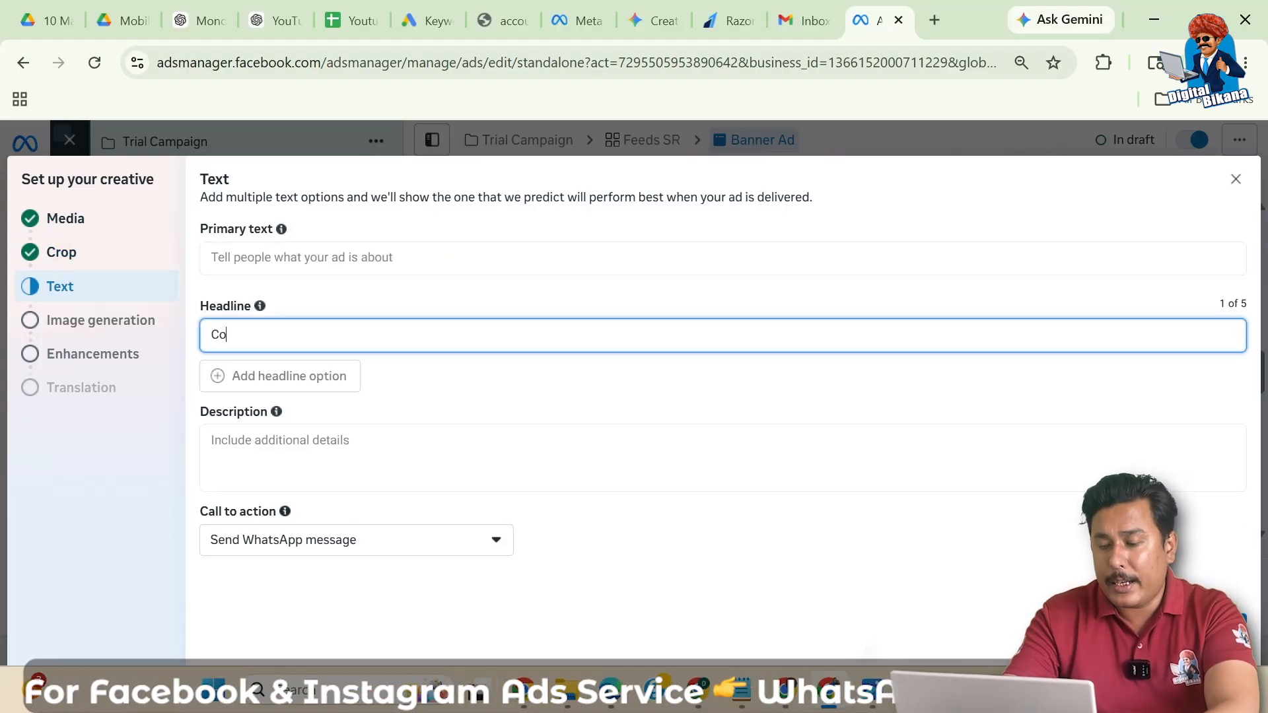
pyautogui.write('Contact Now')
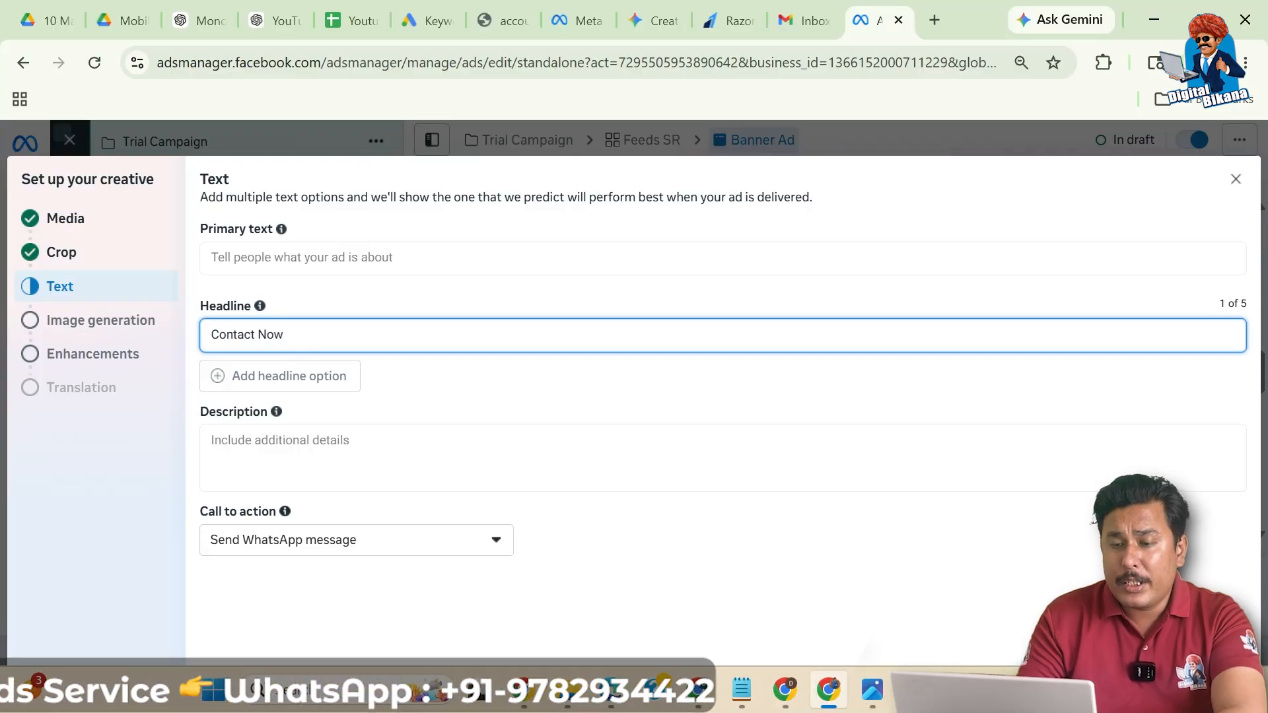
pyautogui.click(414, 304)
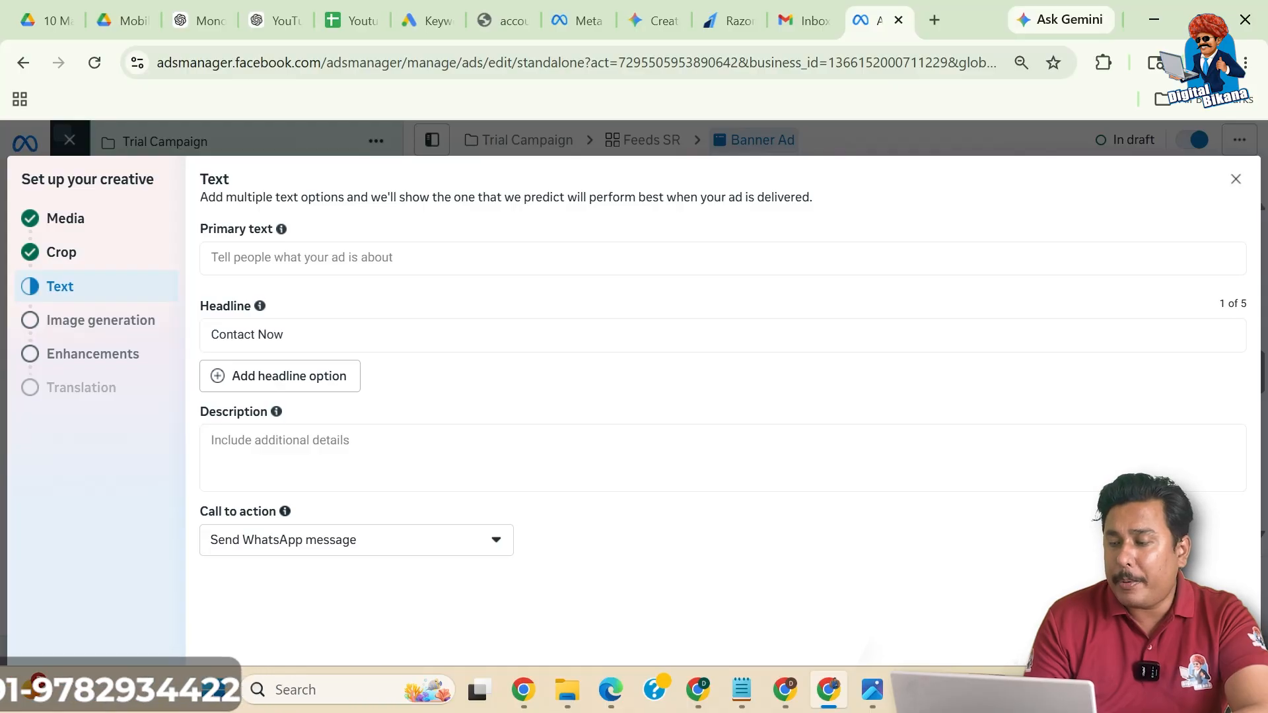
pyautogui.click(1217, 642)
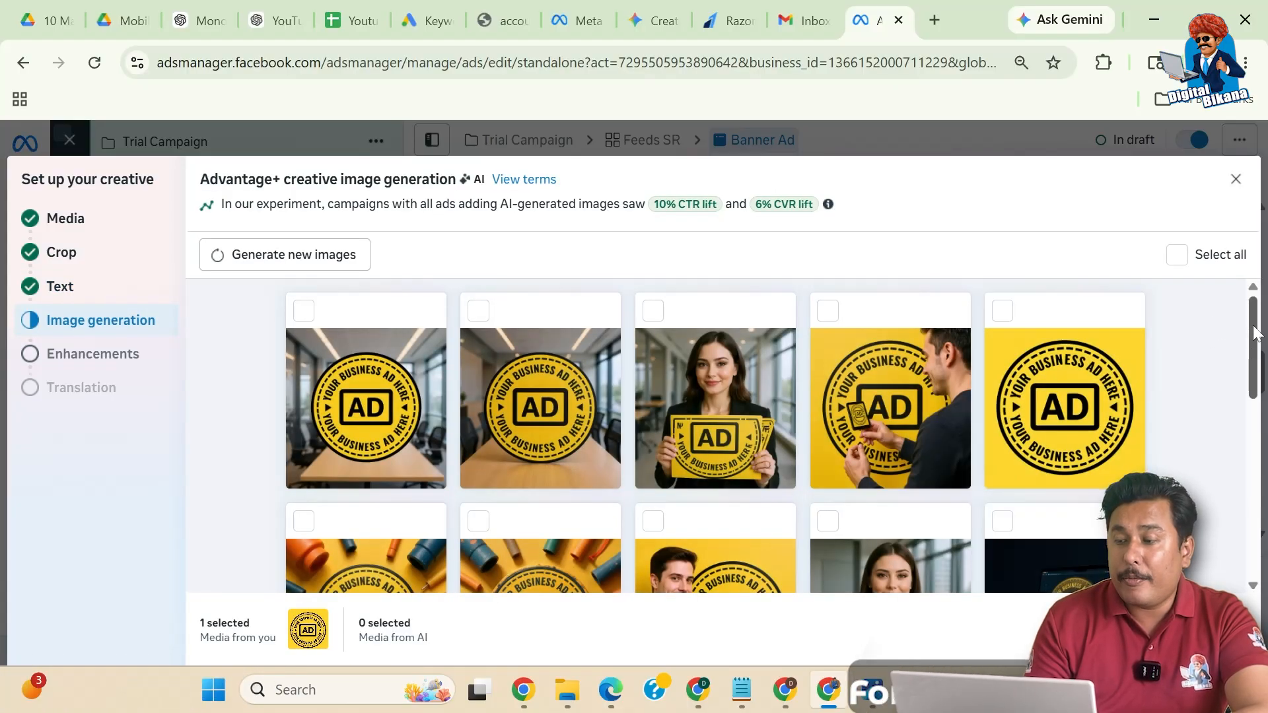
# Look through the AI-generated image variants and continue to the creative enhancements without selecting any.
pyautogui.scroll(-5, 1240, 449)
pyautogui.scroll(-3, 1238, 442)
pyautogui.scroll(2, 1234, 496)
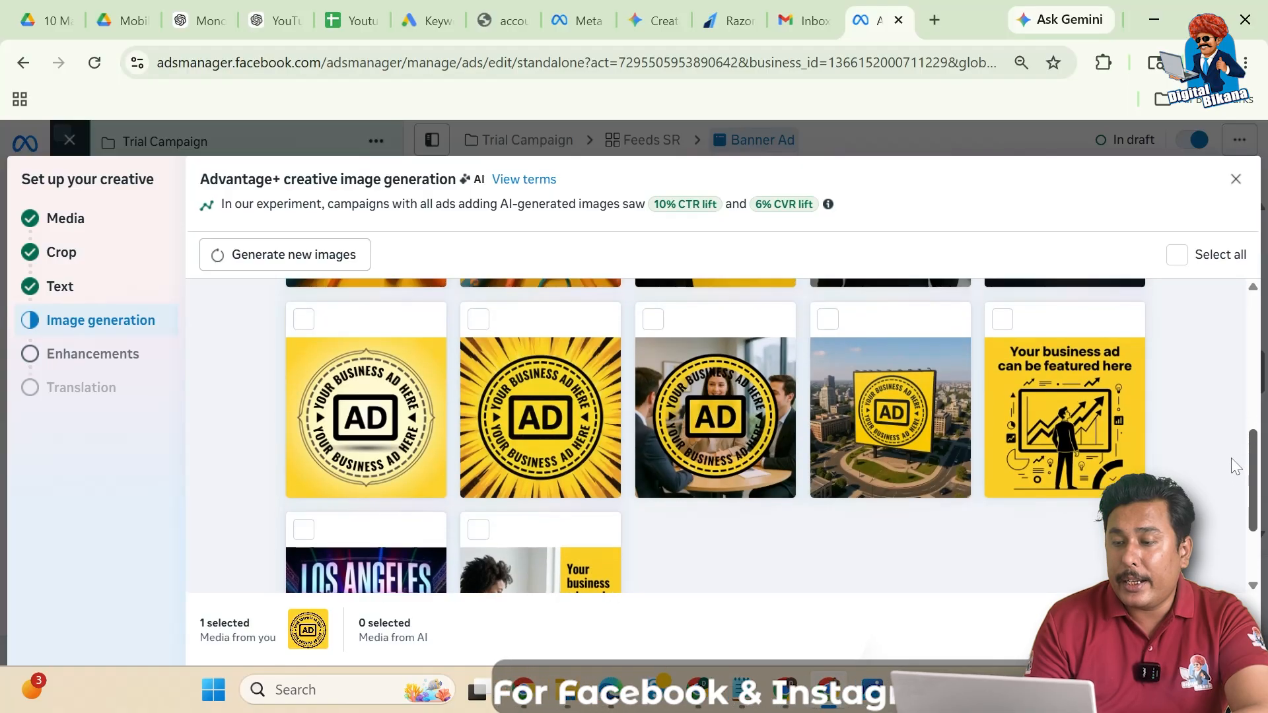
pyautogui.scroll(-2, 1230, 458)
pyautogui.scroll(8, 1230, 450)
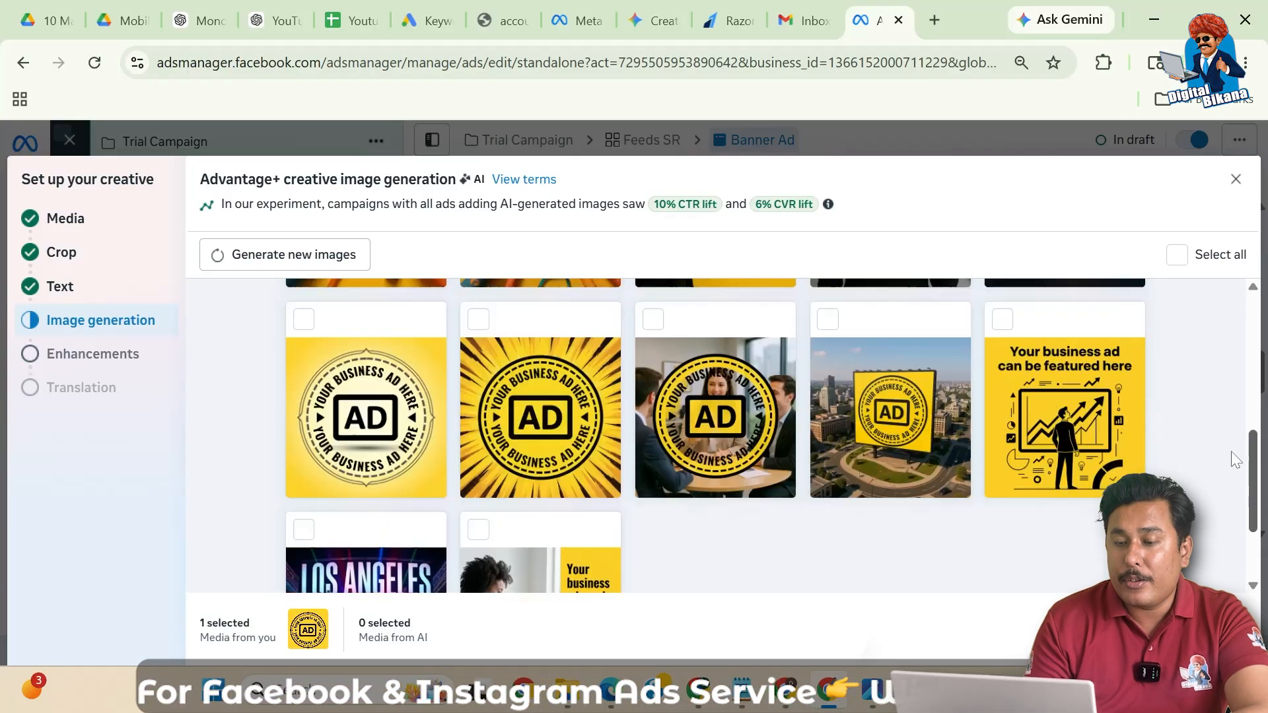
pyautogui.moveTo(1252, 303)
pyautogui.mouseDown()
pyautogui.moveTo(1258, 524)
pyautogui.moveTo(1257, 303)
pyautogui.mouseUp()
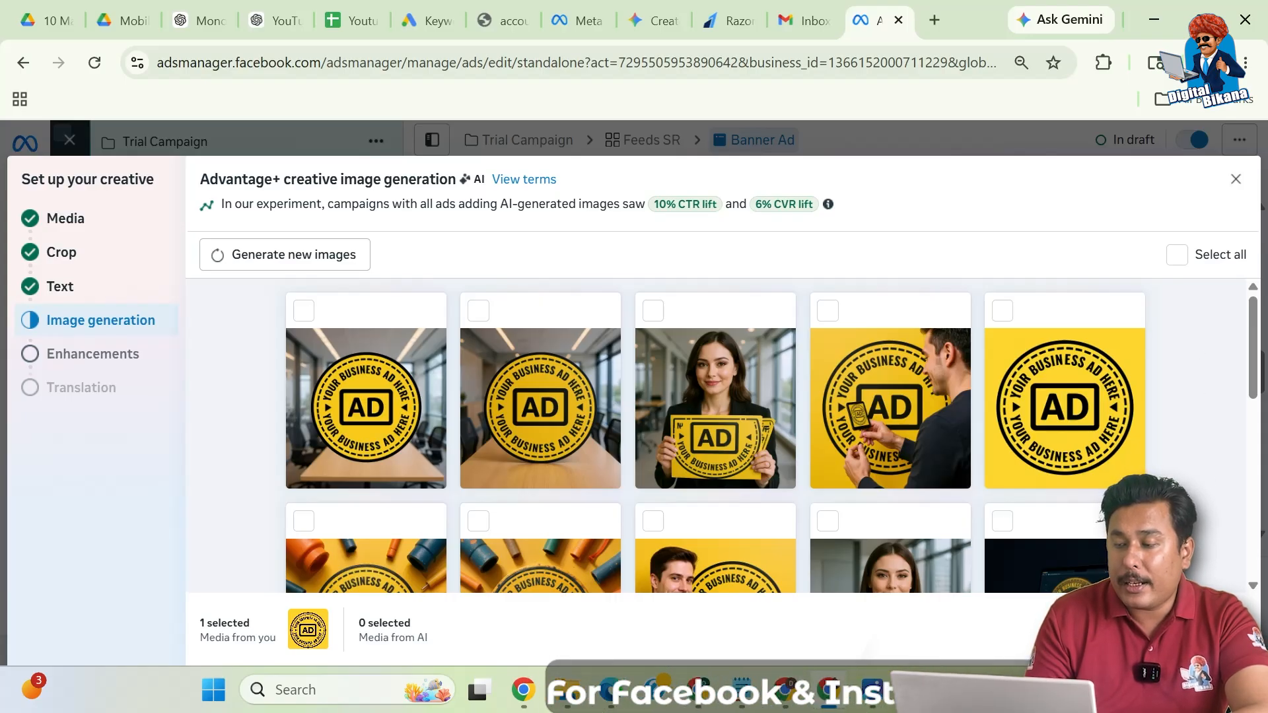
pyautogui.click(1219, 632)
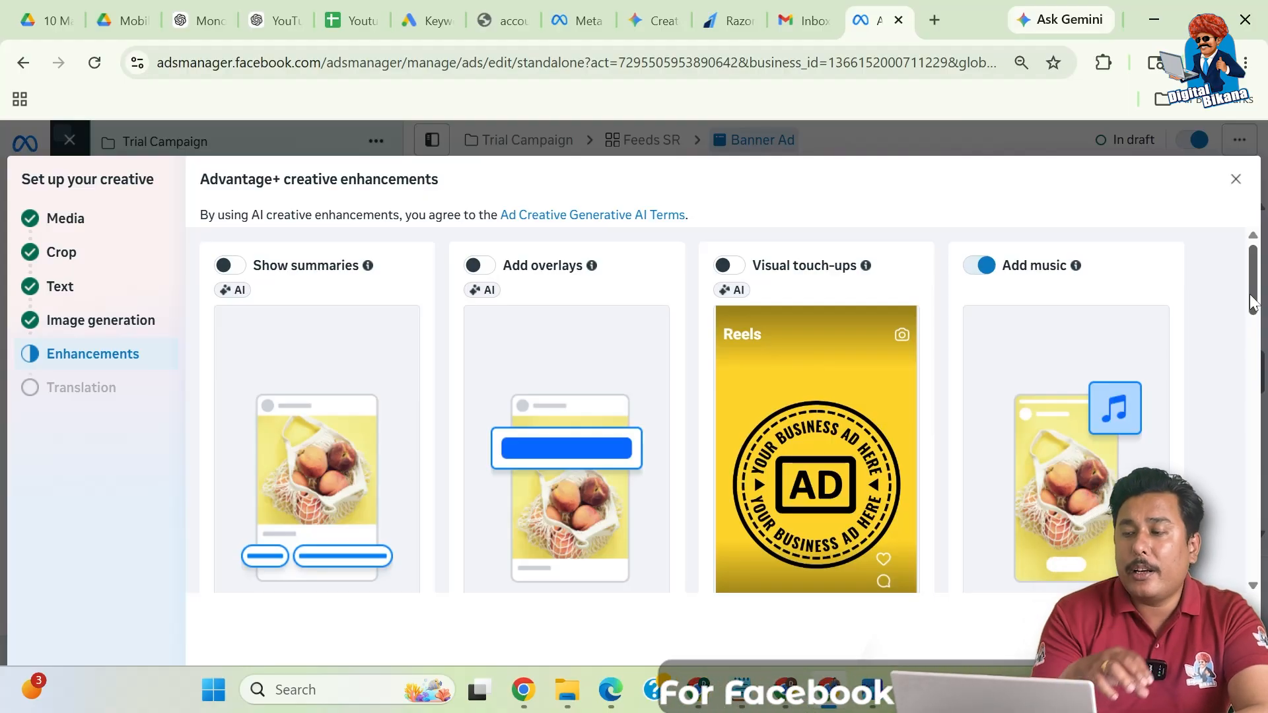
# Review the available Advantage+ creative enhancements, including Add animation, and finish the creative setup.
pyautogui.moveTo(1255, 282); pyautogui.dragTo(1255, 284)
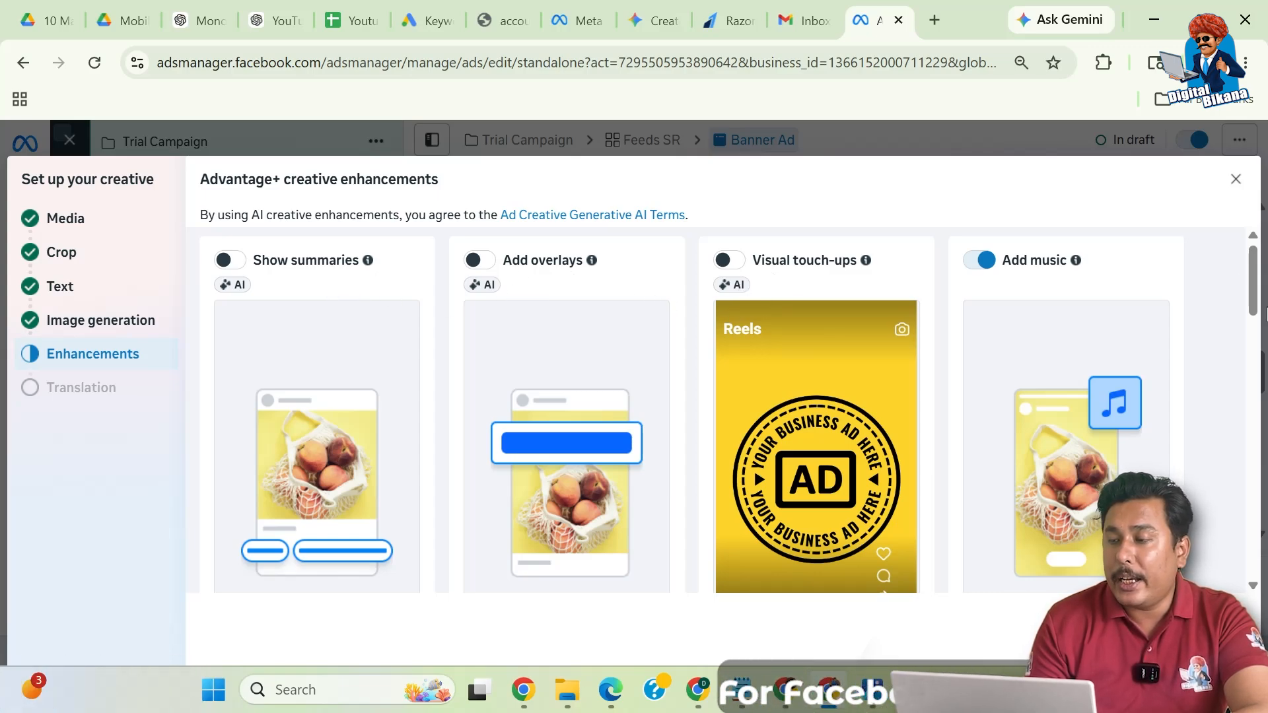
pyautogui.moveTo(1258, 289); pyautogui.dragTo(1258, 357)
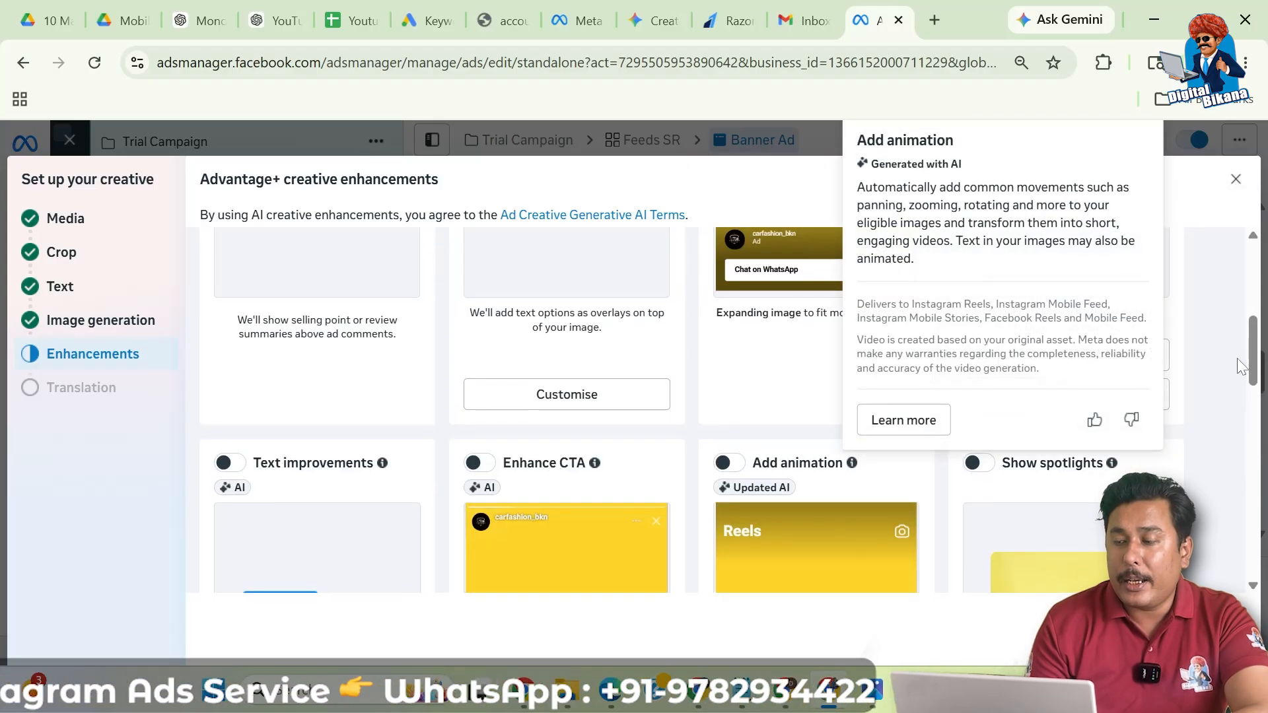
pyautogui.moveTo(1258, 353); pyautogui.dragTo(1259, 281)
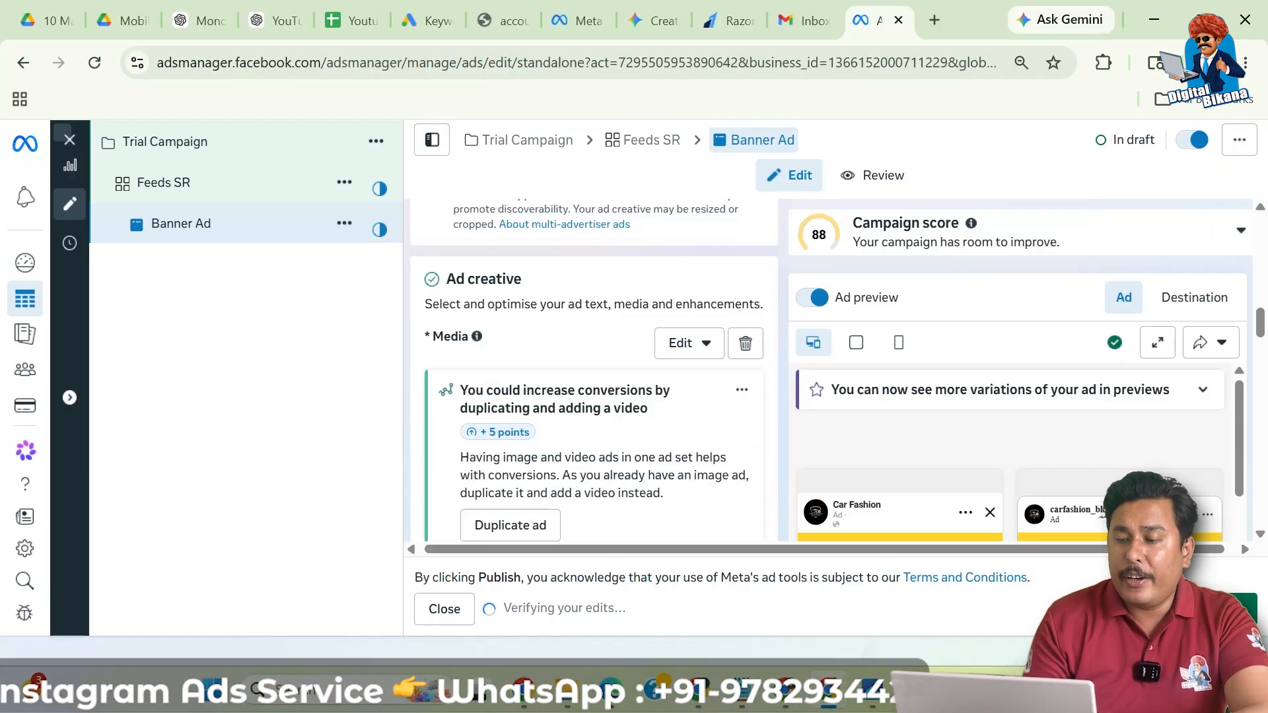
# Review the finished ad's media for each placement group, its tracking settings and the ad preview.
pyautogui.scroll(-3, 1261, 357)
pyautogui.moveTo(1260, 352); pyautogui.dragTo(1261, 359)
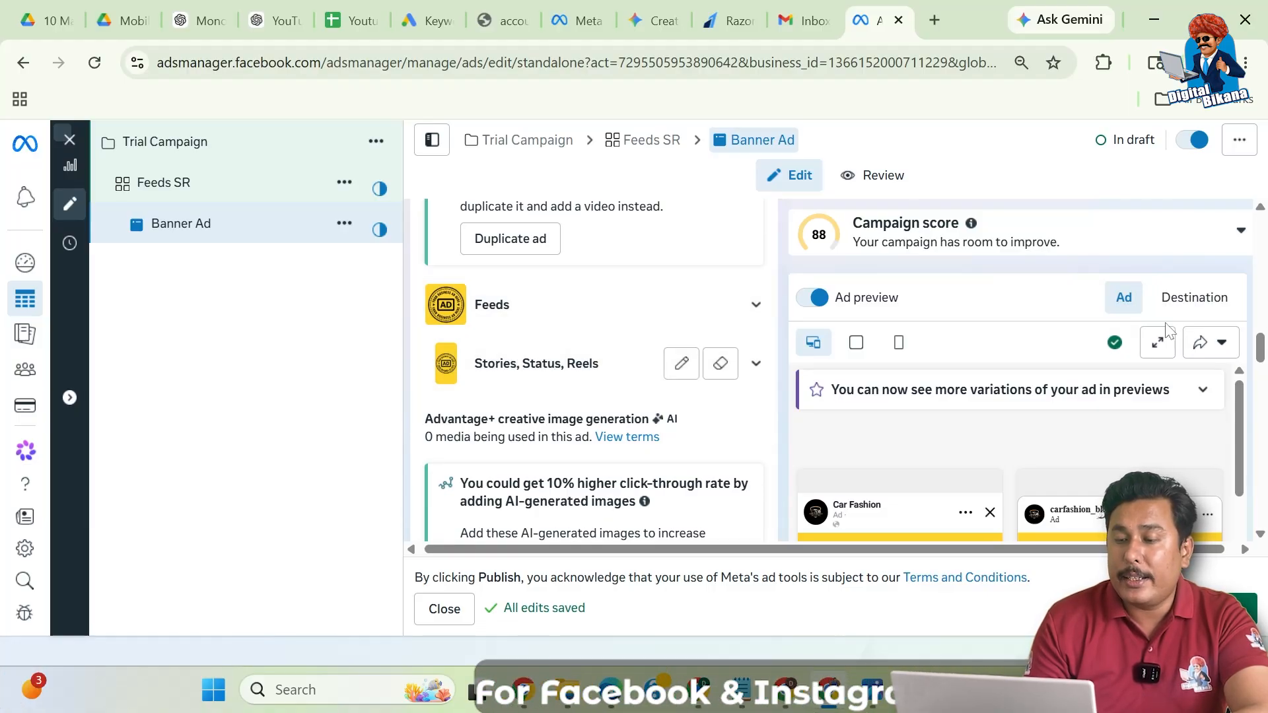
pyautogui.moveTo(1261, 350); pyautogui.dragTo(1266, 531)
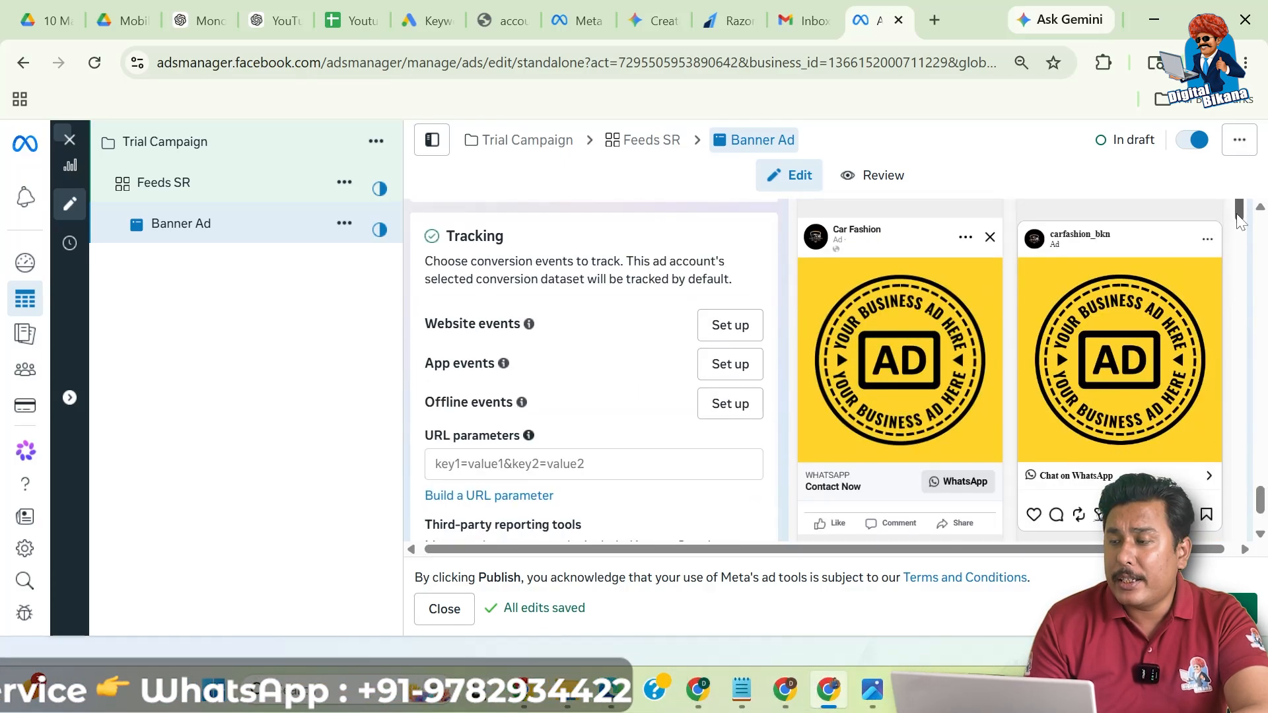
# Look through the ad preview's feed, story and reel placements to examine how the banner displays in each.
pyautogui.scroll(-2, 1240, 248)
pyautogui.moveTo(1237, 240); pyautogui.dragTo(1238, 307)
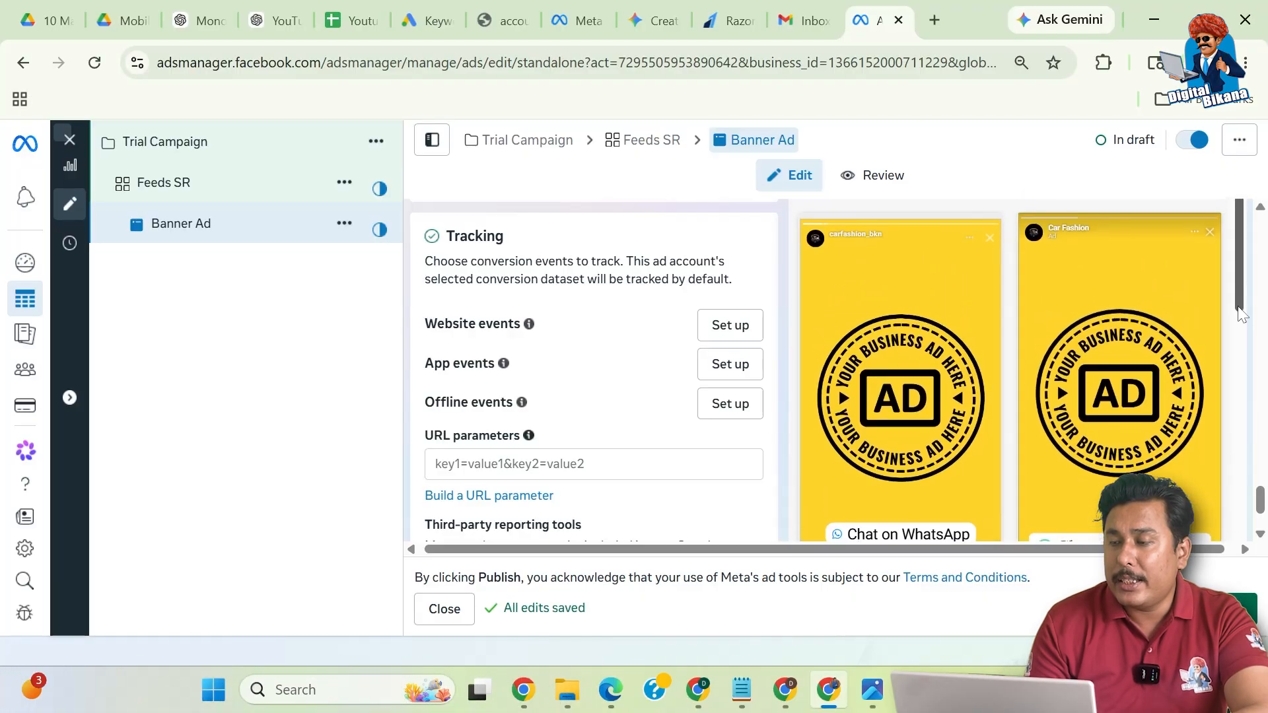
pyautogui.moveTo(1237, 249); pyautogui.dragTo(1242, 331)
pyautogui.moveTo(1114, 296)
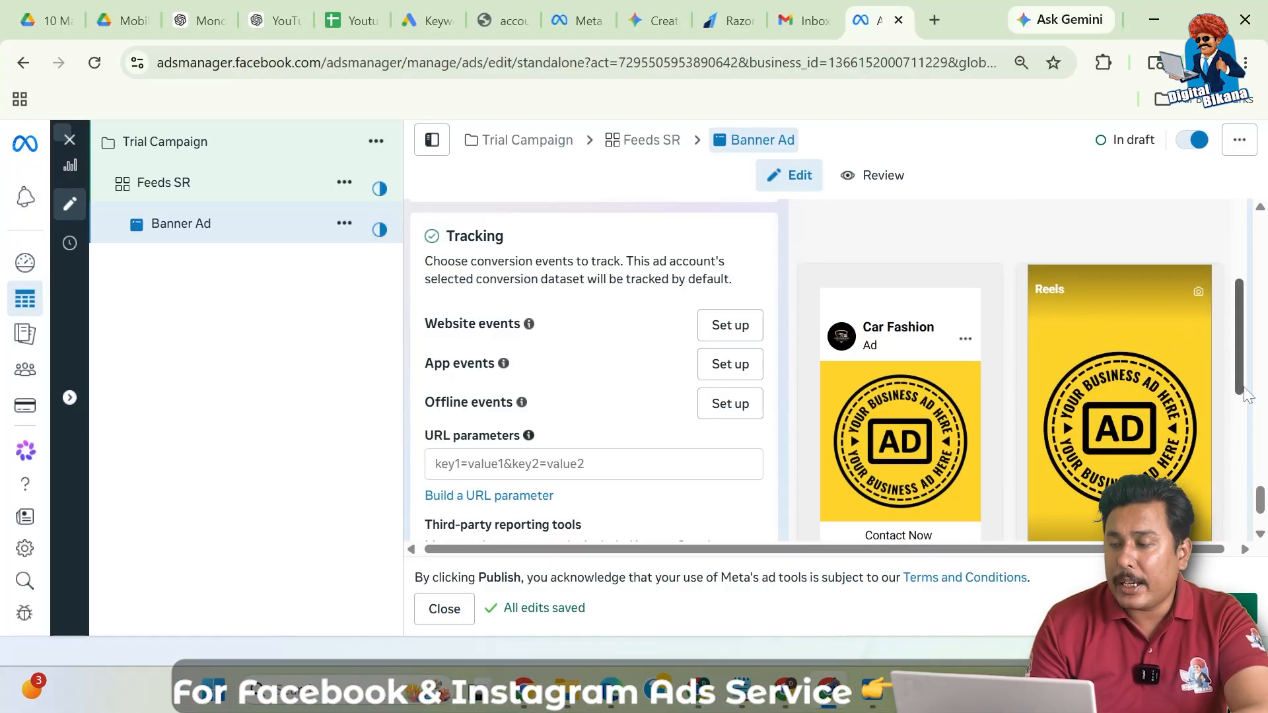
pyautogui.moveTo(1244, 389); pyautogui.dragTo(1248, 336)
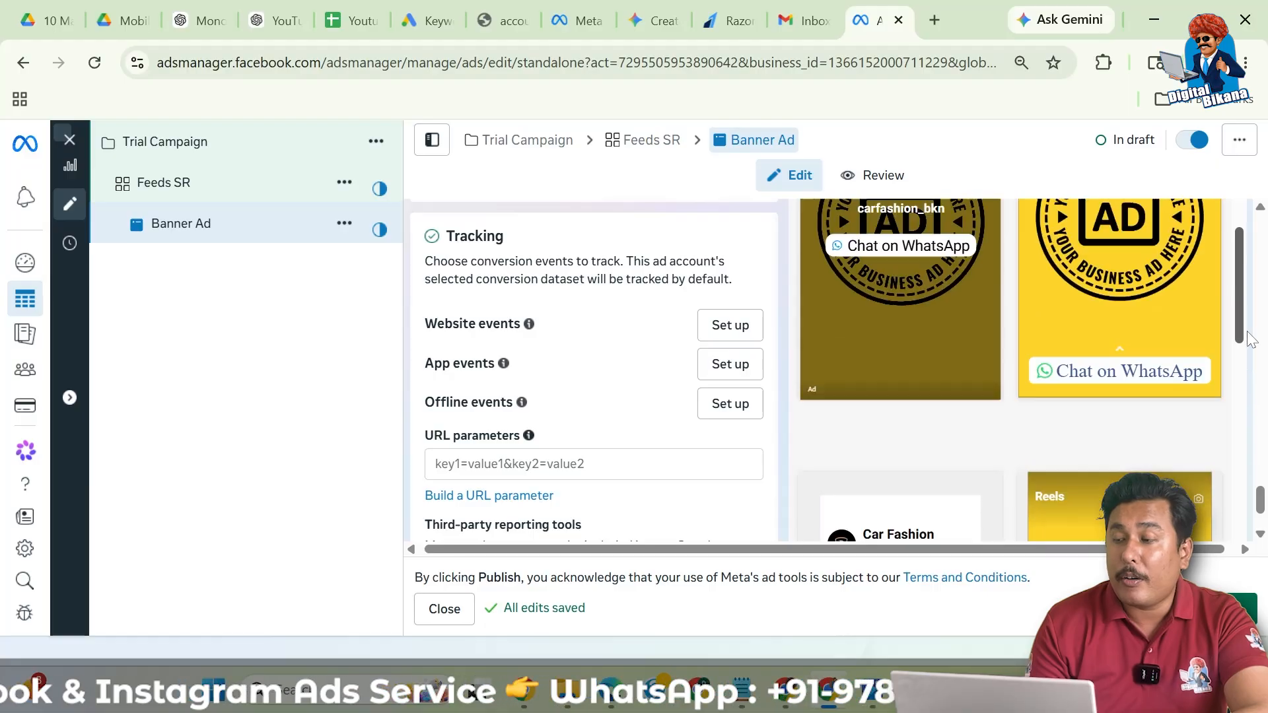
pyautogui.scroll(2, 1259, 492)
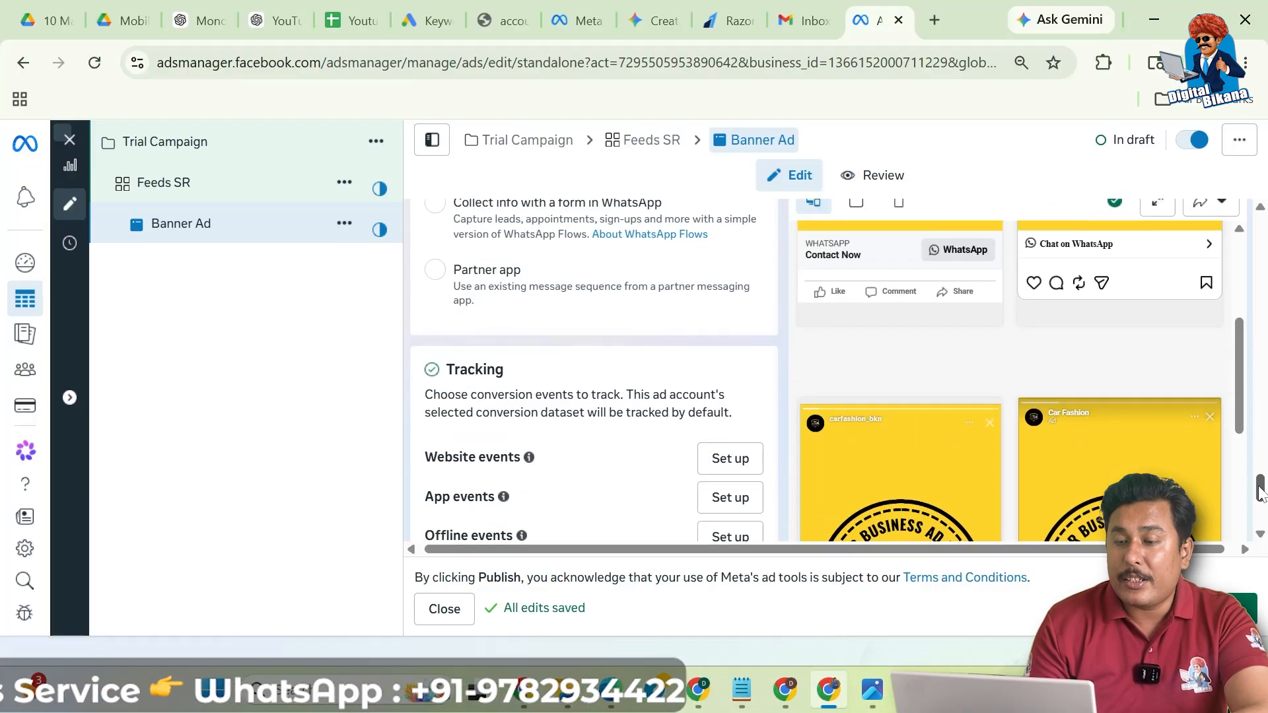
# Replace the Stories, Status, Reels placement image with the 900 × 1600 image "Your Business Ad Here (1).png" and save the change.
pyautogui.moveTo(1258, 492); pyautogui.dragTo(1250, 340)
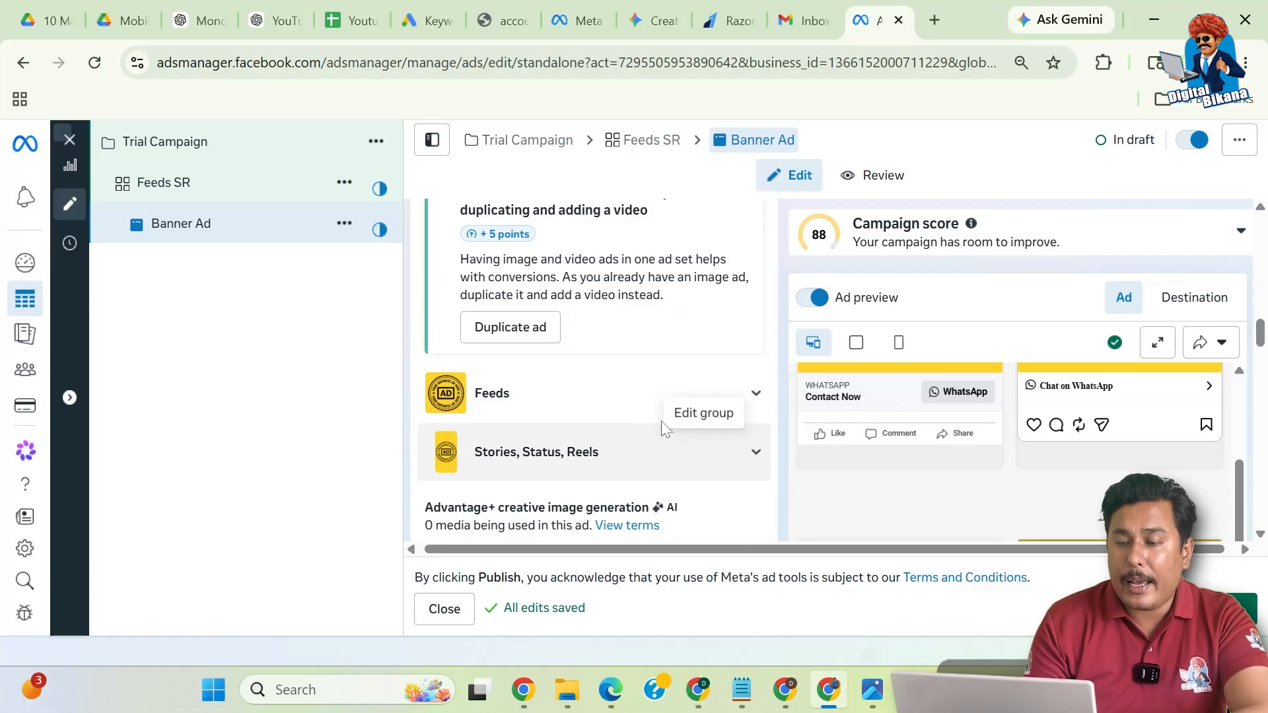
pyautogui.scroll(3, 639, 426)
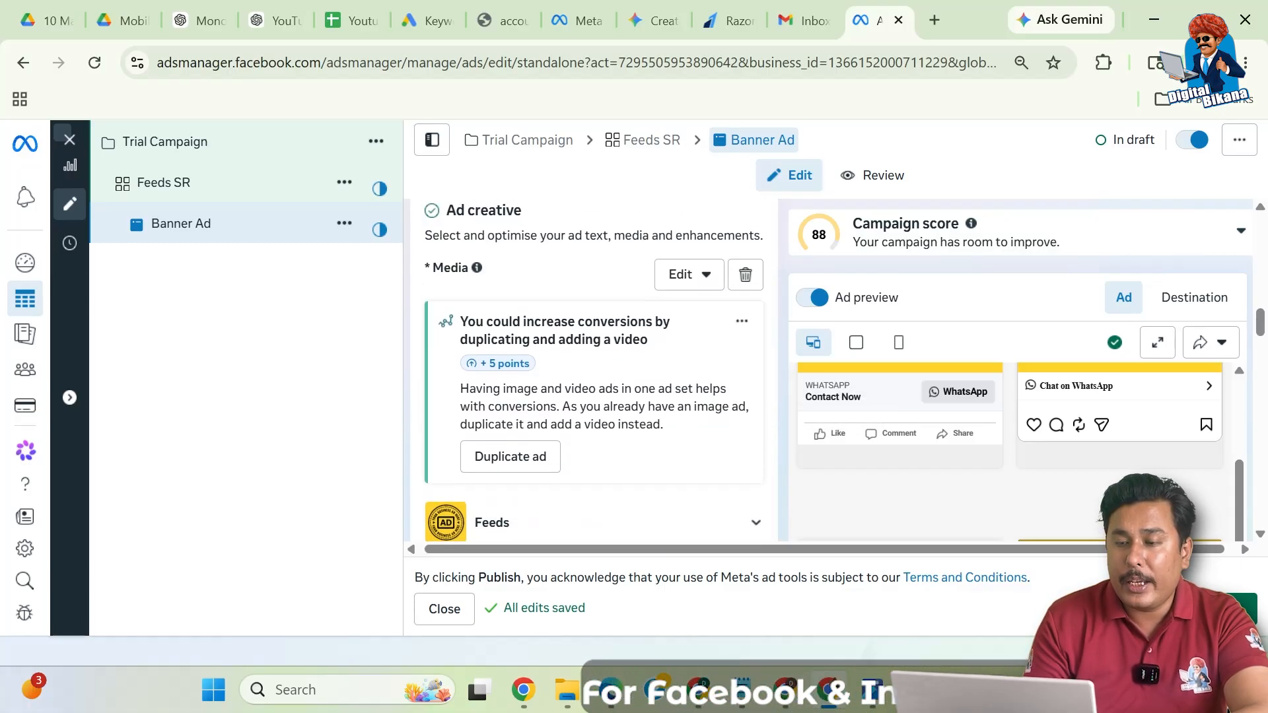
pyautogui.scroll(-2, 640, 430)
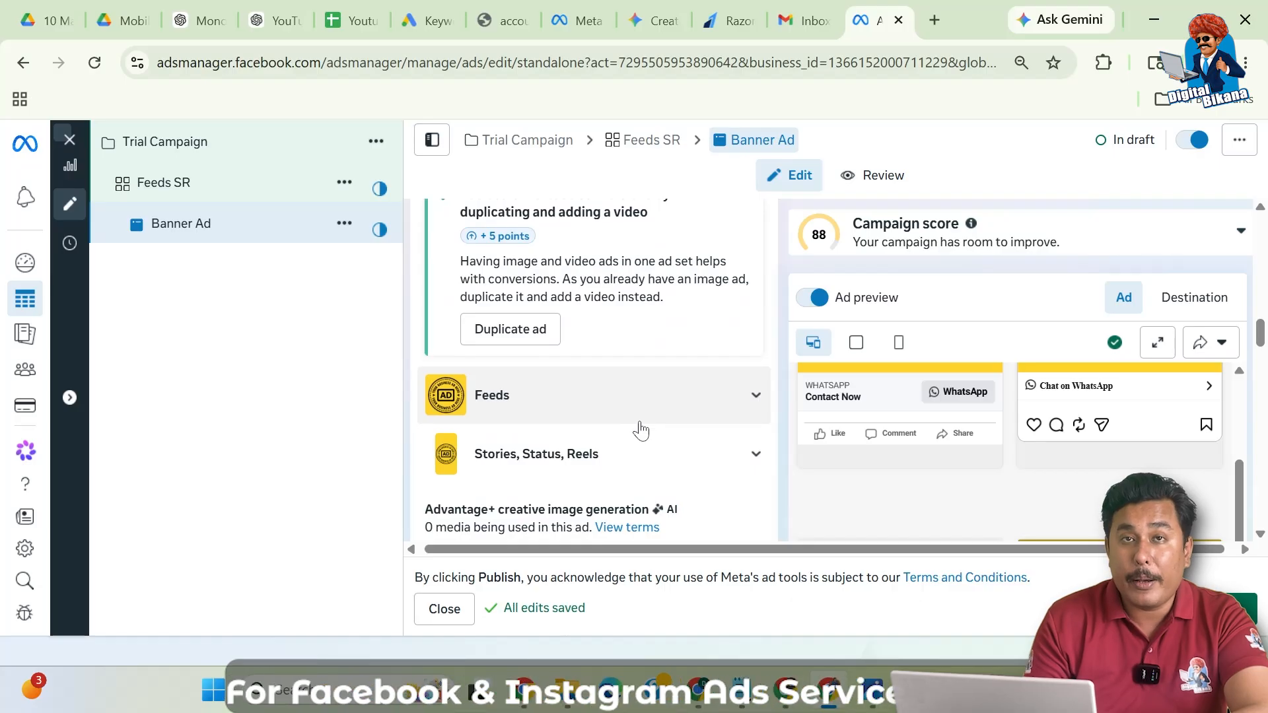
pyautogui.scroll(-1, 641, 431)
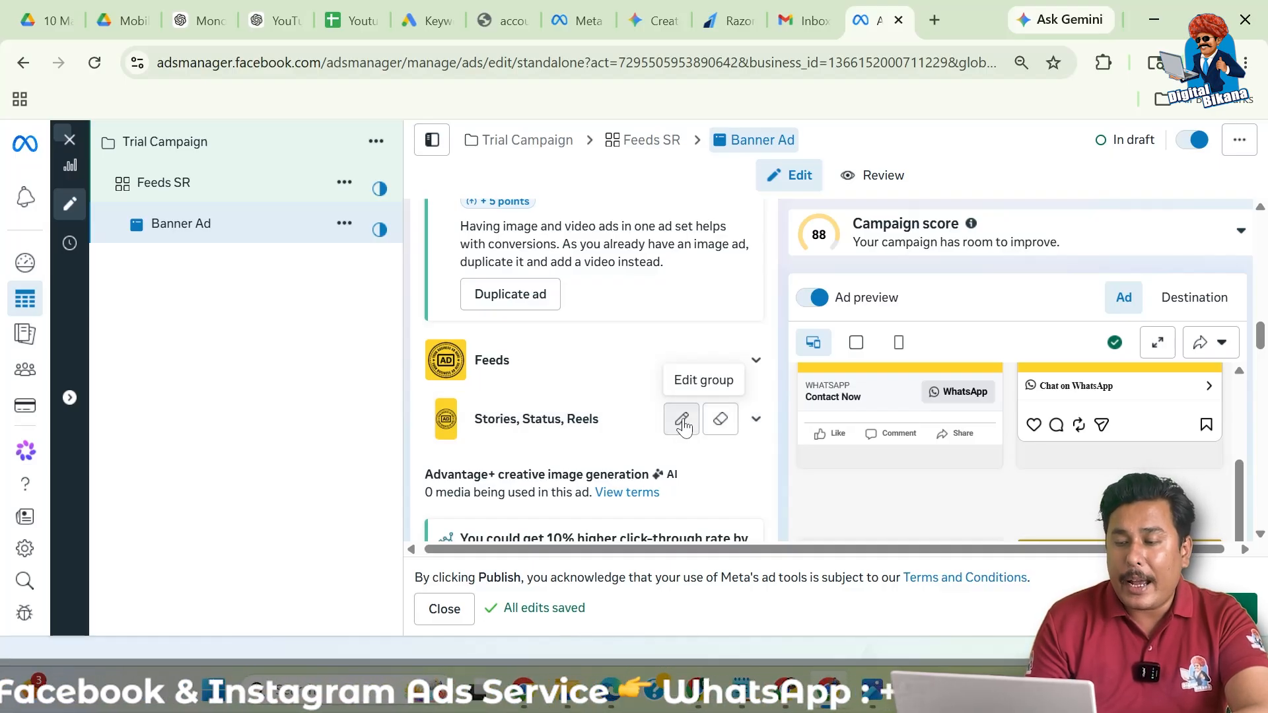
pyautogui.click(682, 419)
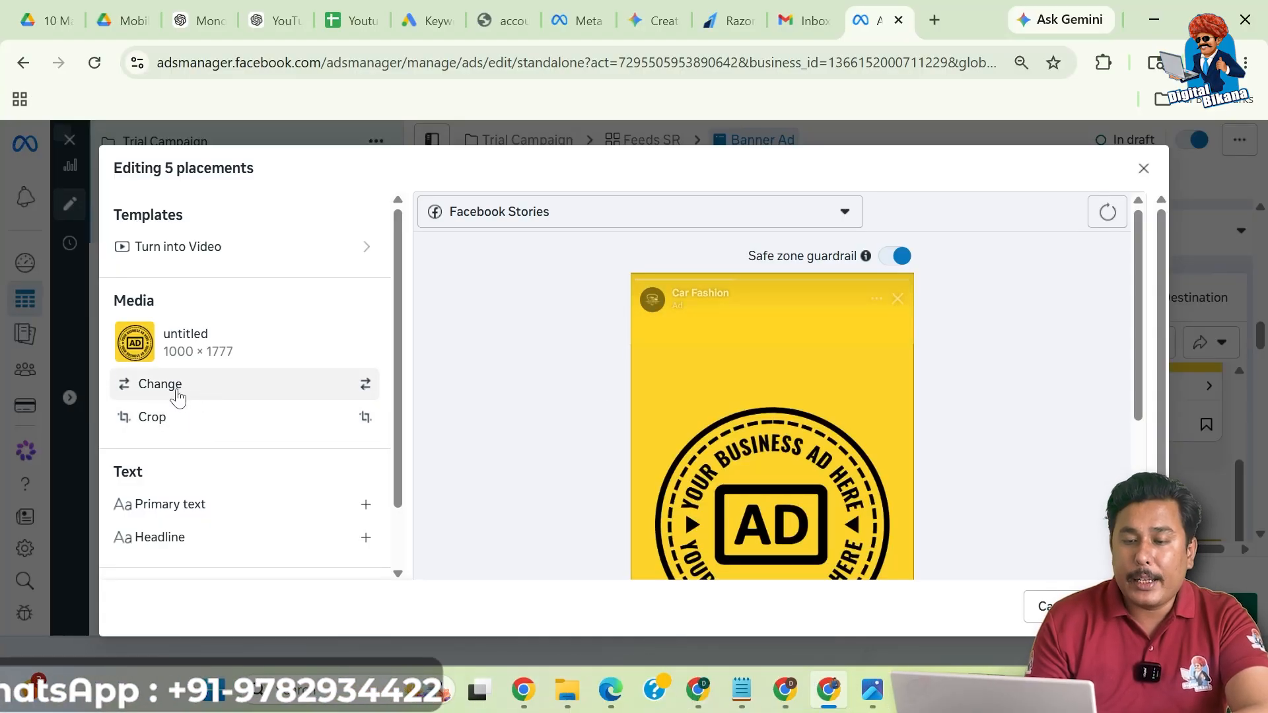
pyautogui.click(176, 391)
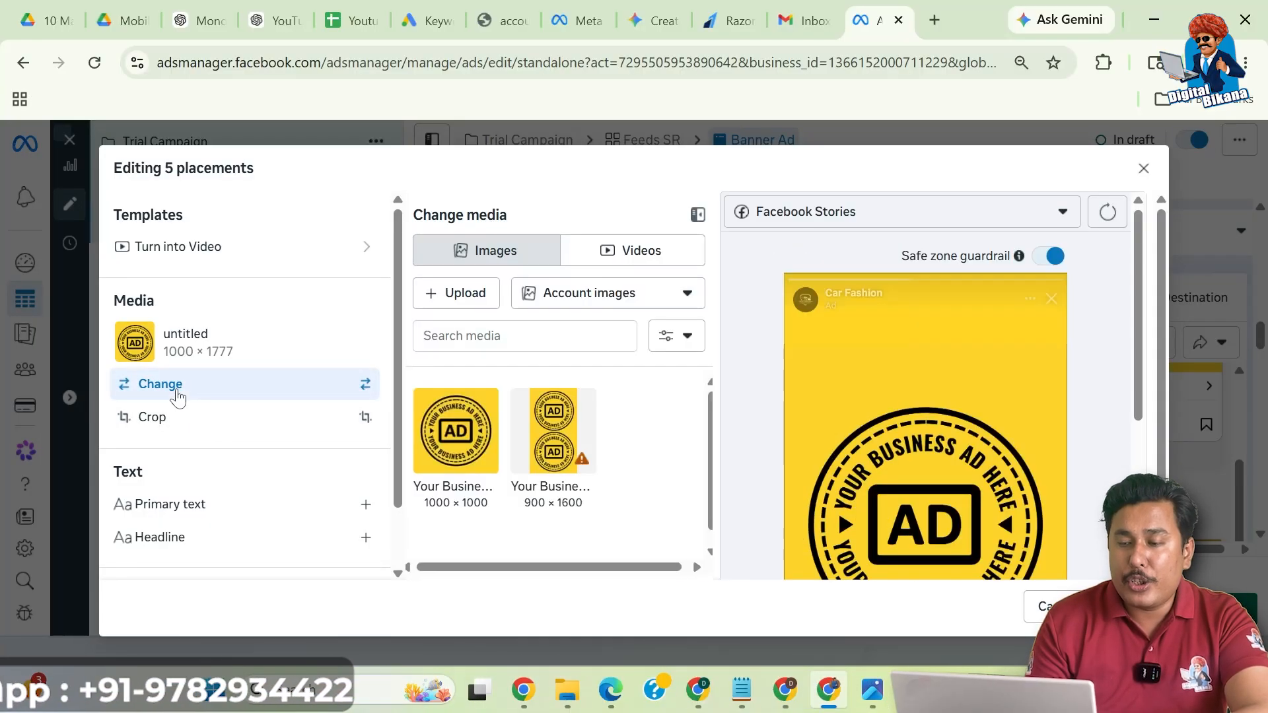
pyautogui.click(548, 431)
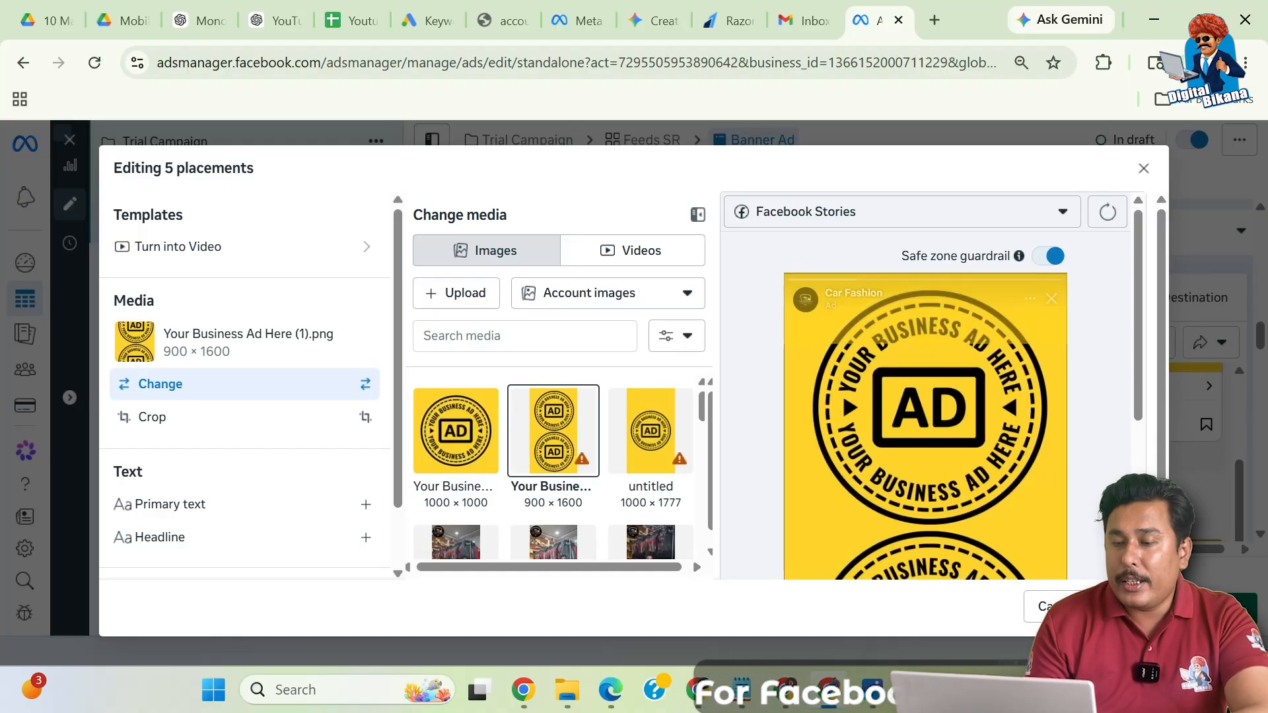
pyautogui.click(1124, 606)
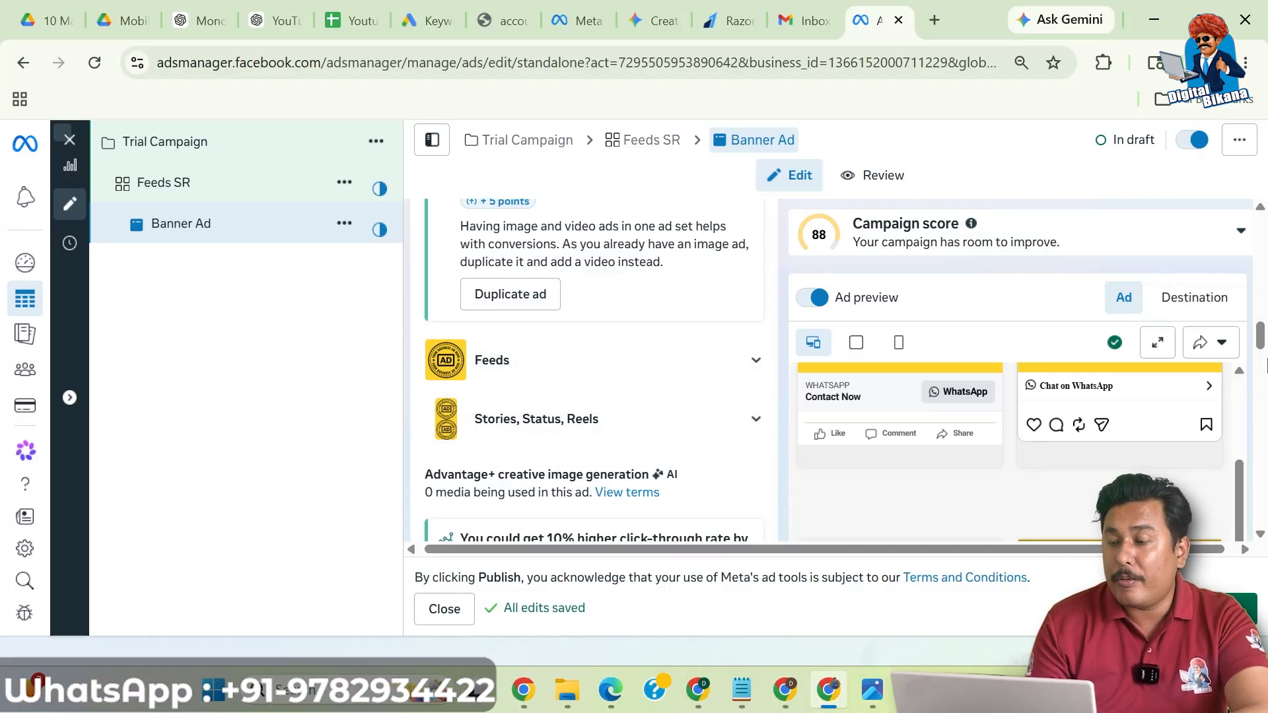
# Review the ad's placement media, primary text, headline, description, call to action and creative enhancement settings alongside the preview.
pyautogui.moveTo(1260, 337); pyautogui.dragTo(1260, 367)
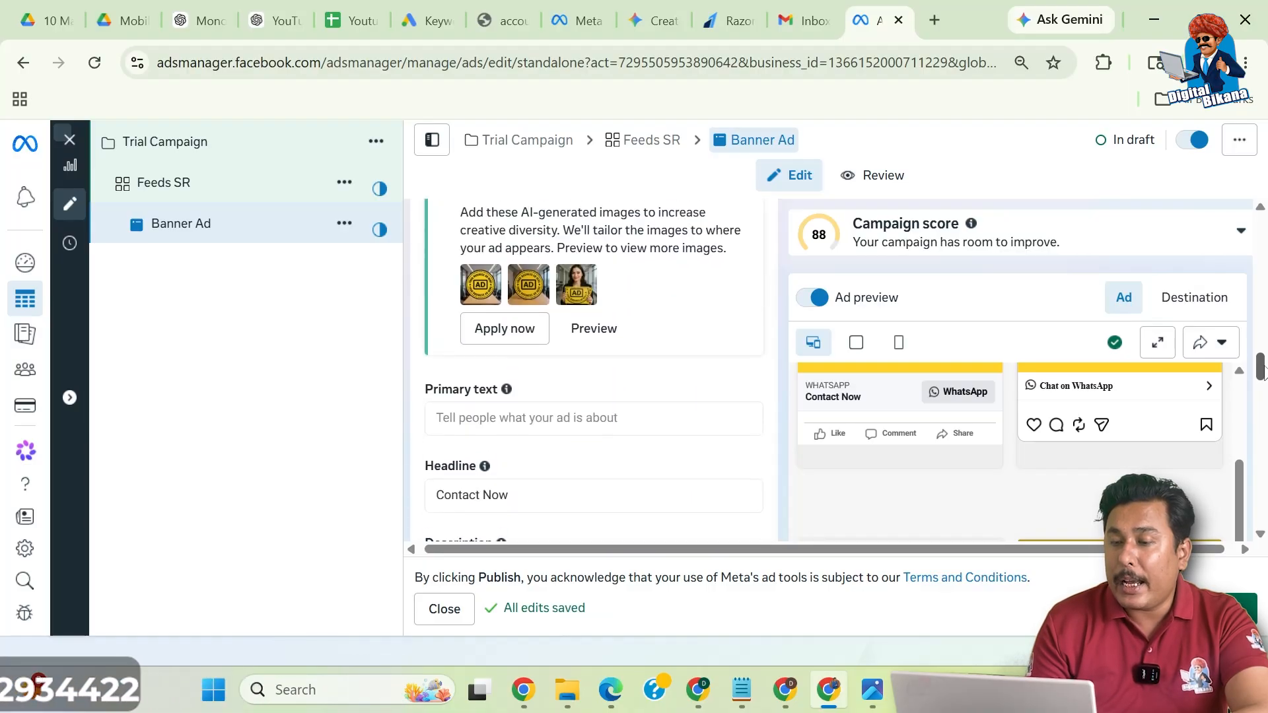
pyautogui.moveTo(1237, 473); pyautogui.dragTo(1246, 425)
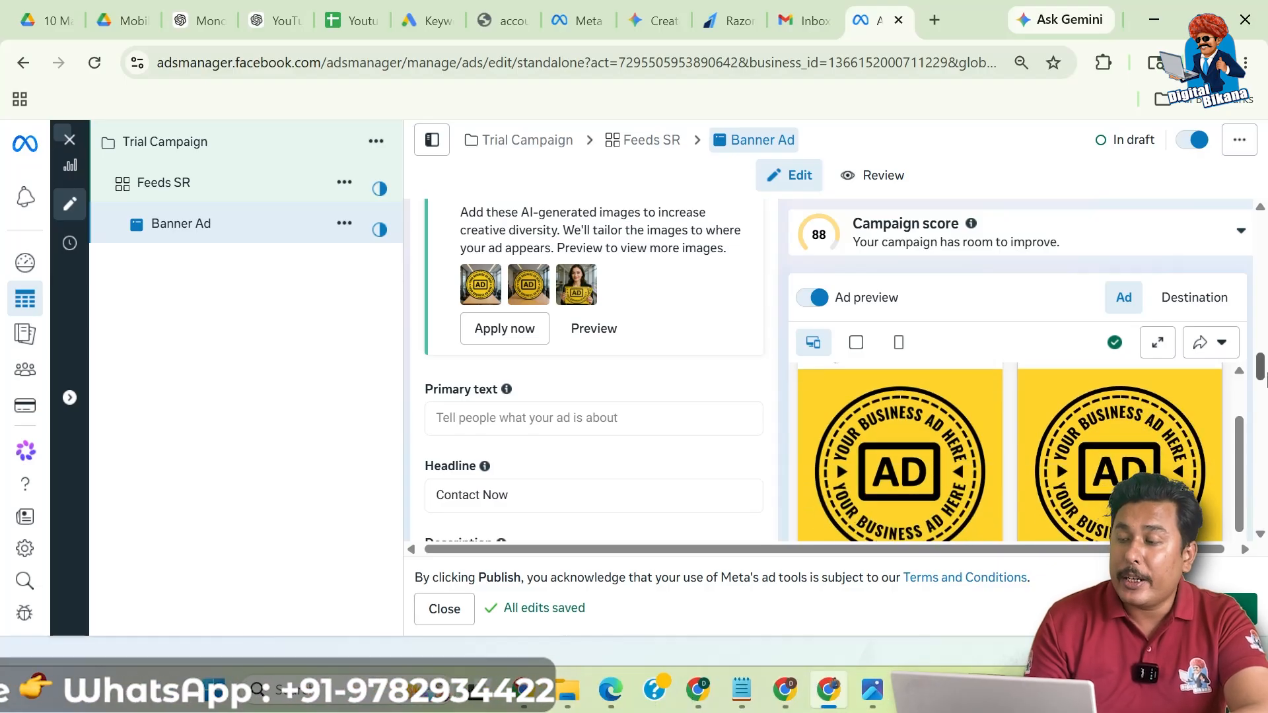
pyautogui.moveTo(1261, 381); pyautogui.dragTo(1264, 398)
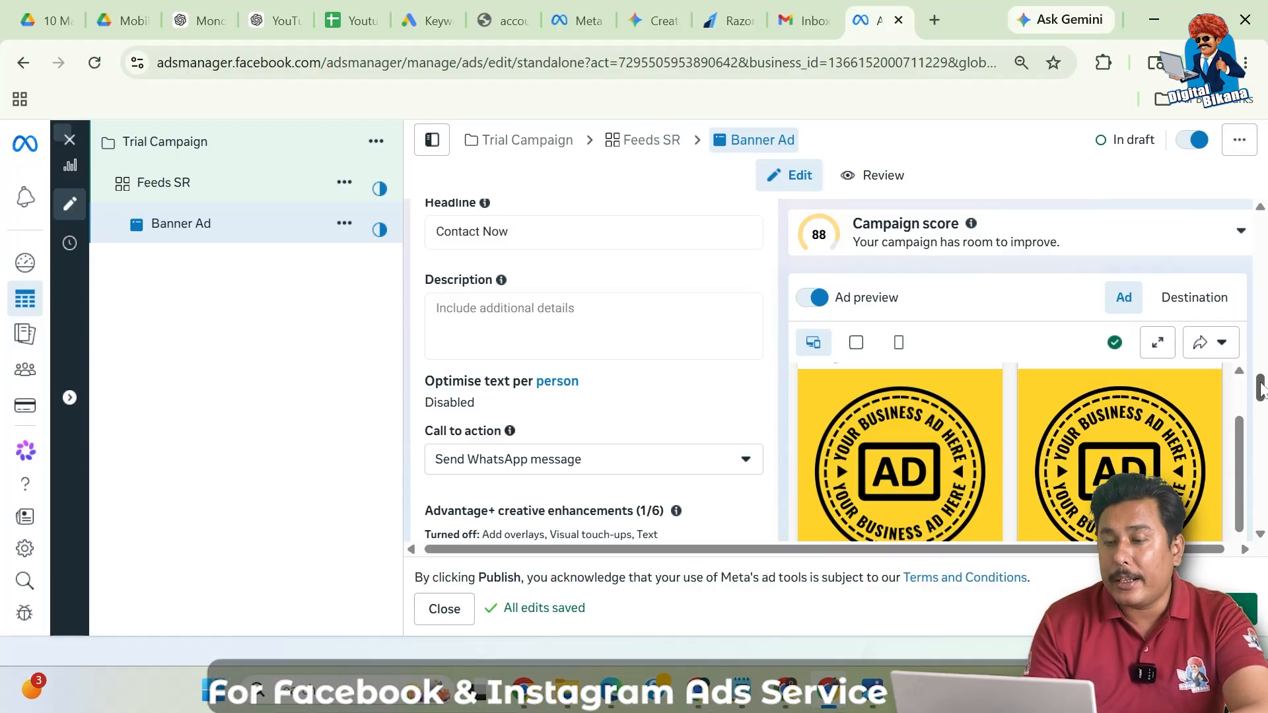
pyautogui.moveTo(1260, 390); pyautogui.dragTo(1261, 340)
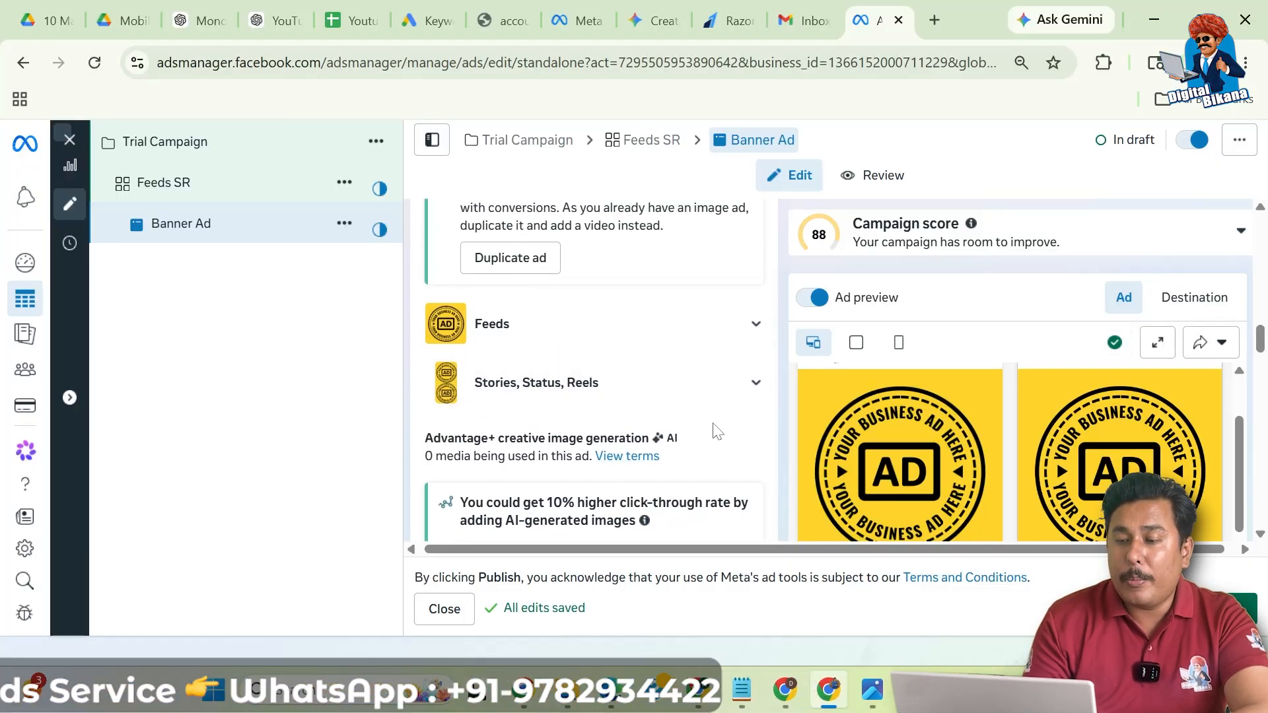
pyautogui.scroll(-7, 724, 438)
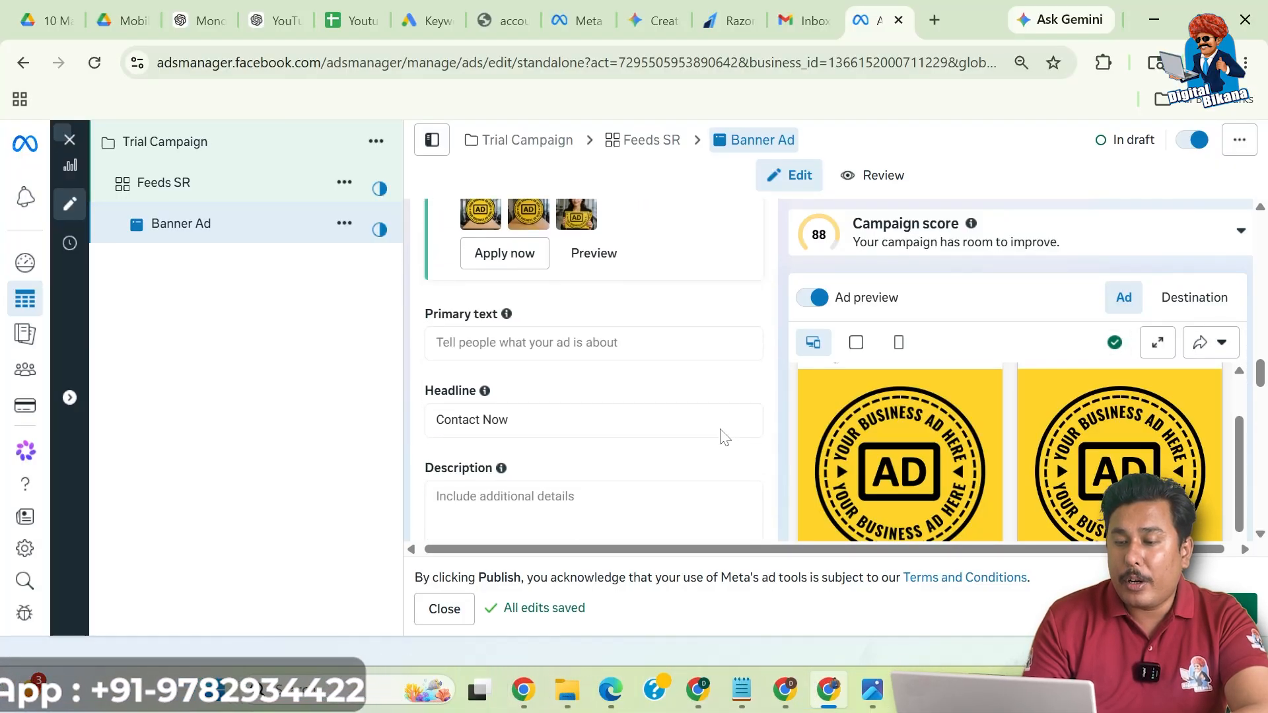
pyautogui.scroll(-1, 724, 438)
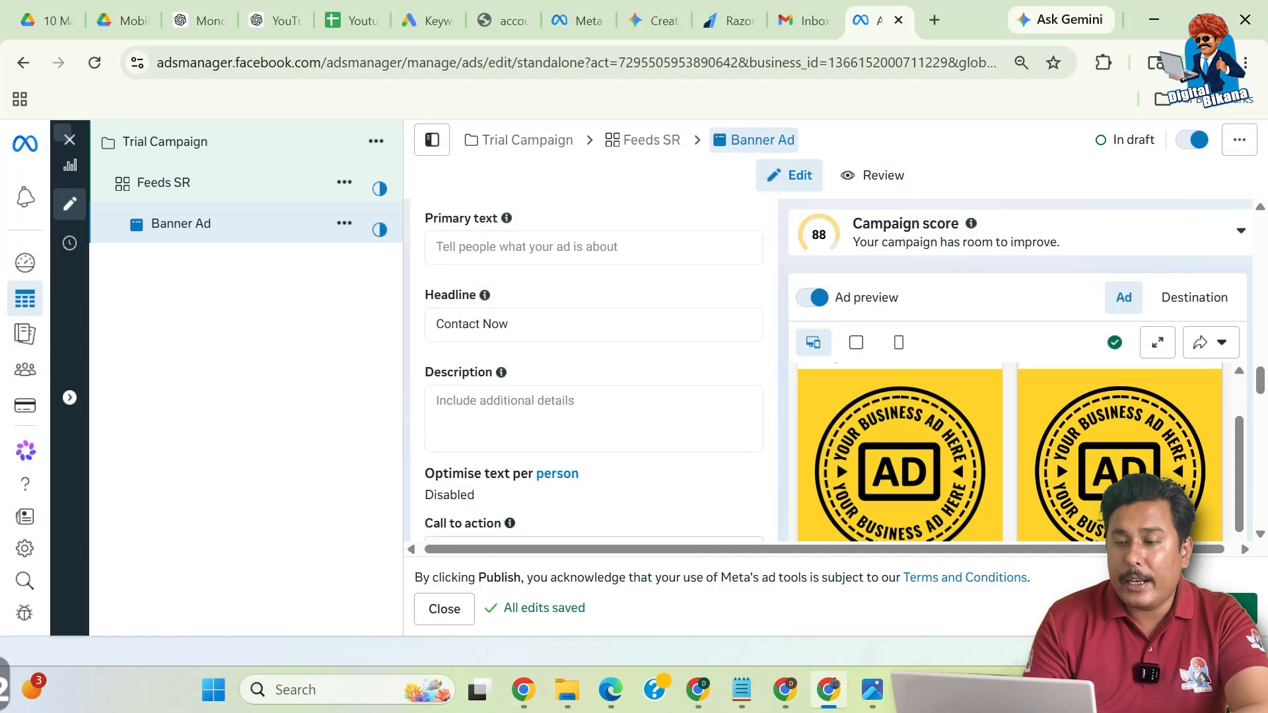
pyautogui.scroll(-1, 595, 369)
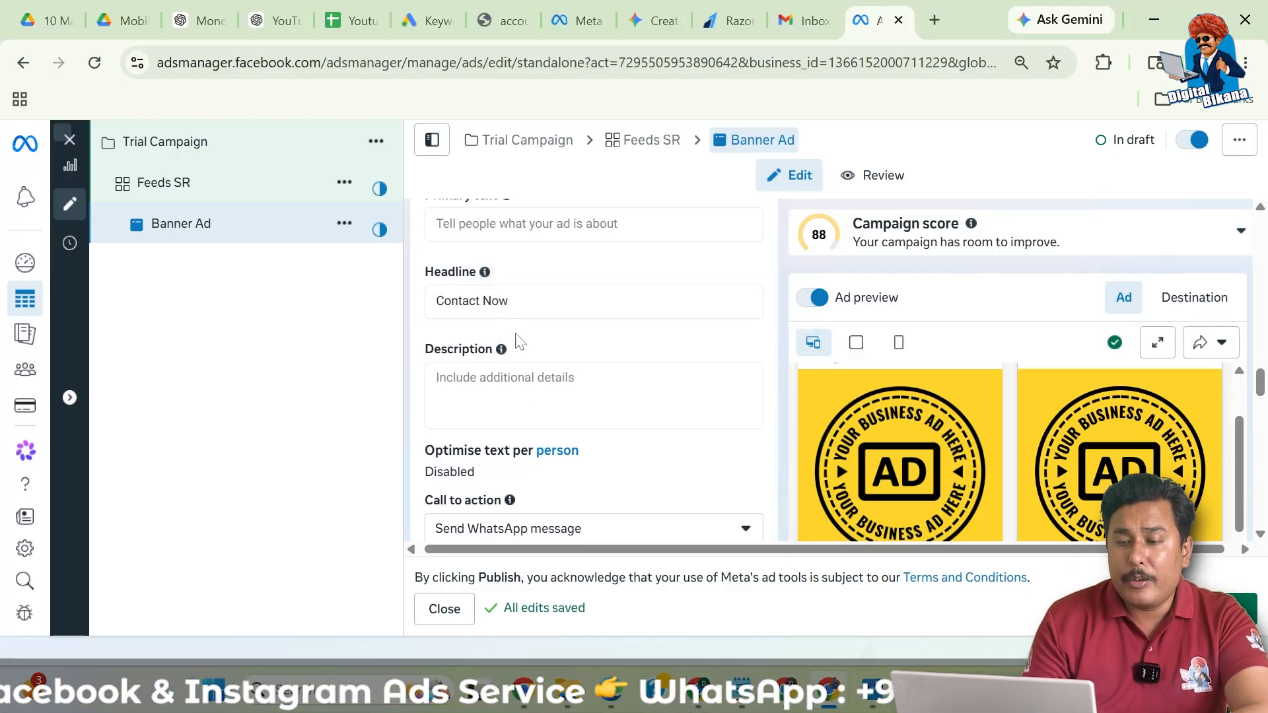
pyautogui.scroll(-2, 559, 394)
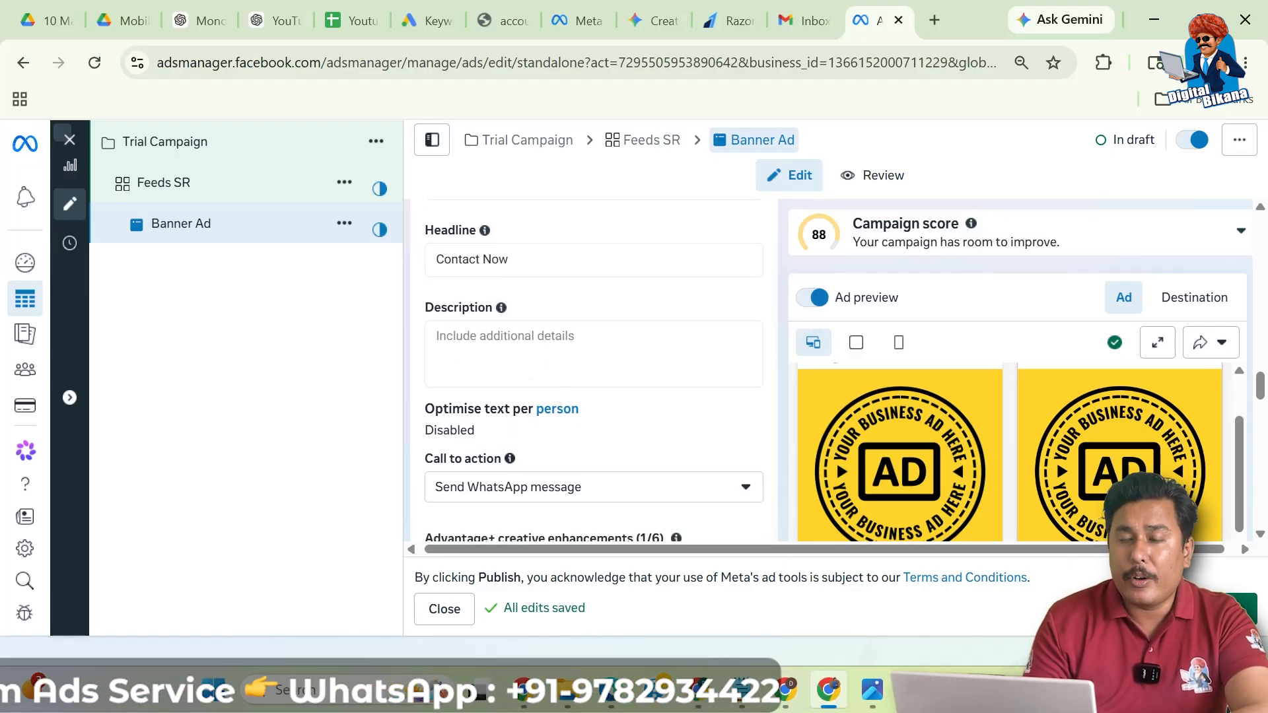
pyautogui.scroll(-3, 621, 383)
pyautogui.scroll(-2, 621, 383)
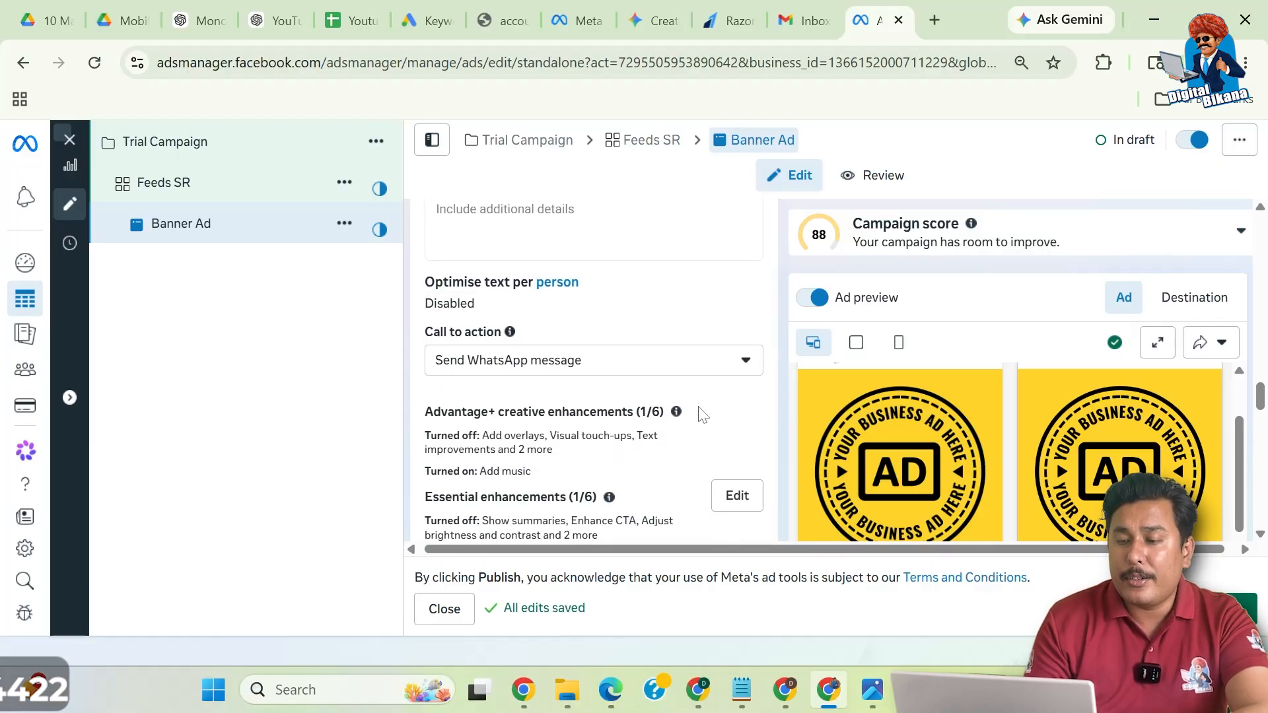
# Examine the Start conversations message template's welcome message, call to action and pre-filled message, and close its editor without changes.
pyautogui.scroll(-10, 700, 414)
pyautogui.scroll(-4, 701, 412)
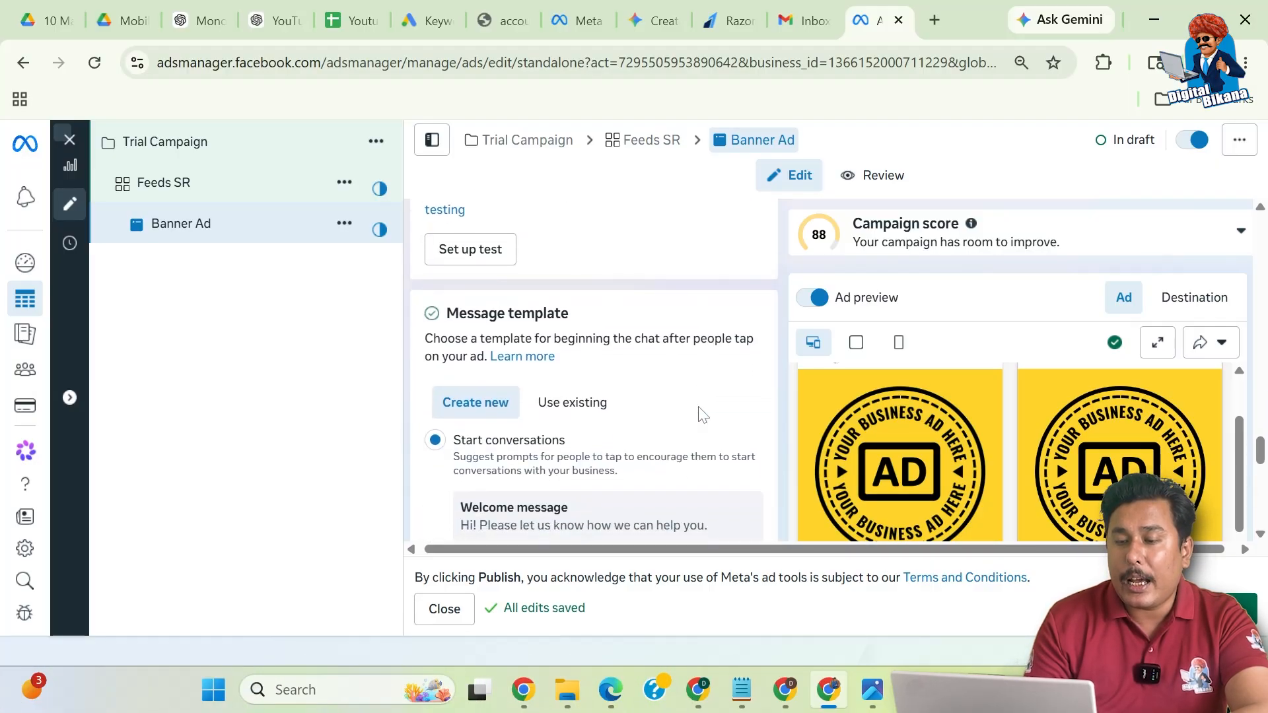
pyautogui.scroll(-1, 698, 406)
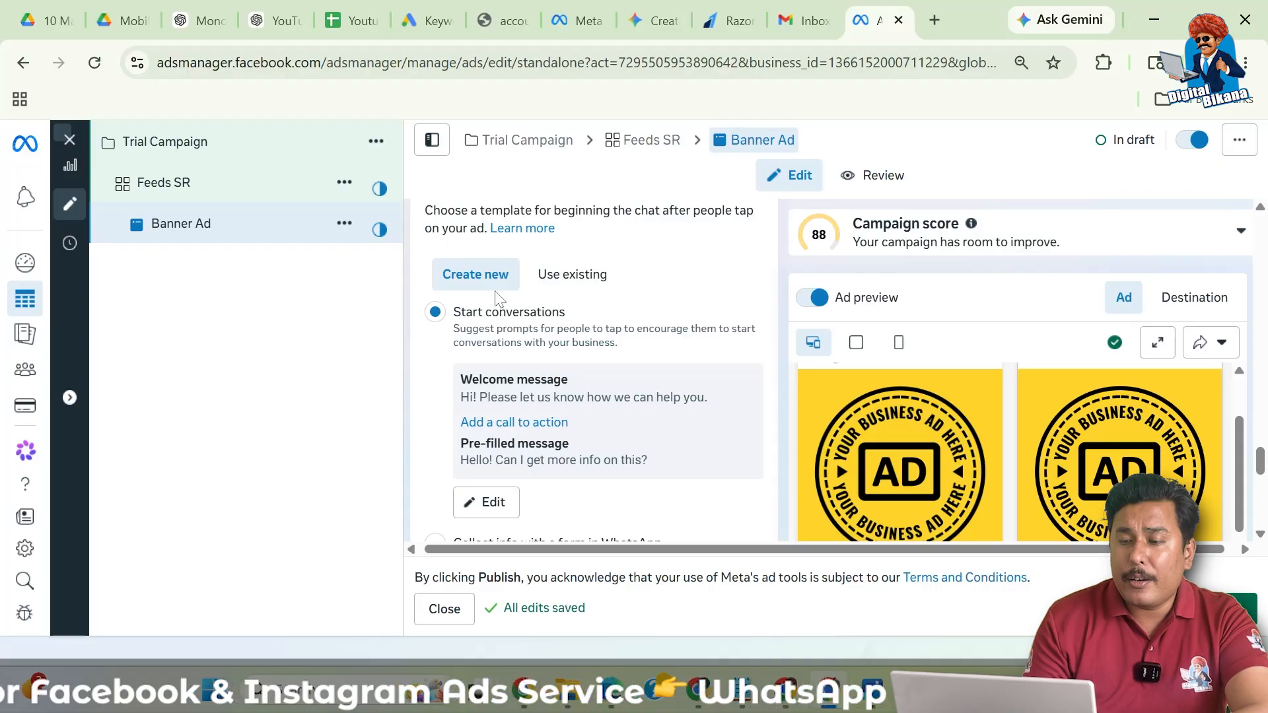
pyautogui.scroll(2, 630, 297)
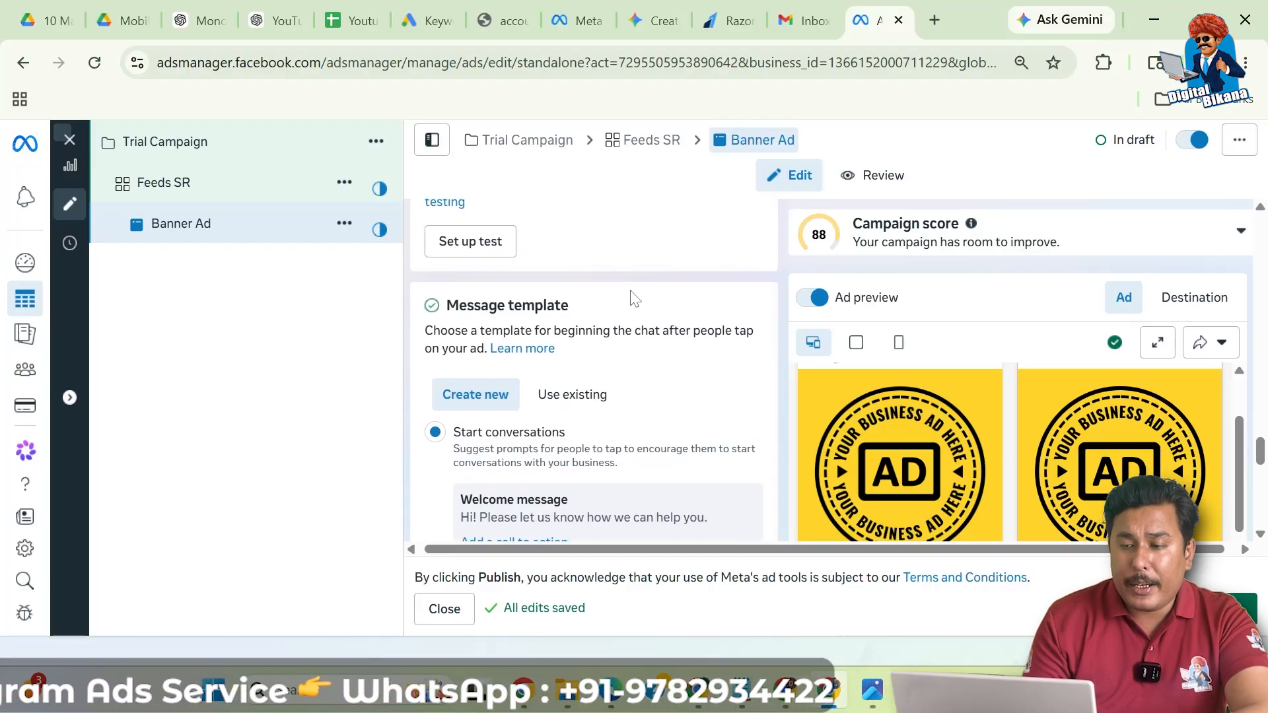
pyautogui.scroll(-2, 634, 298)
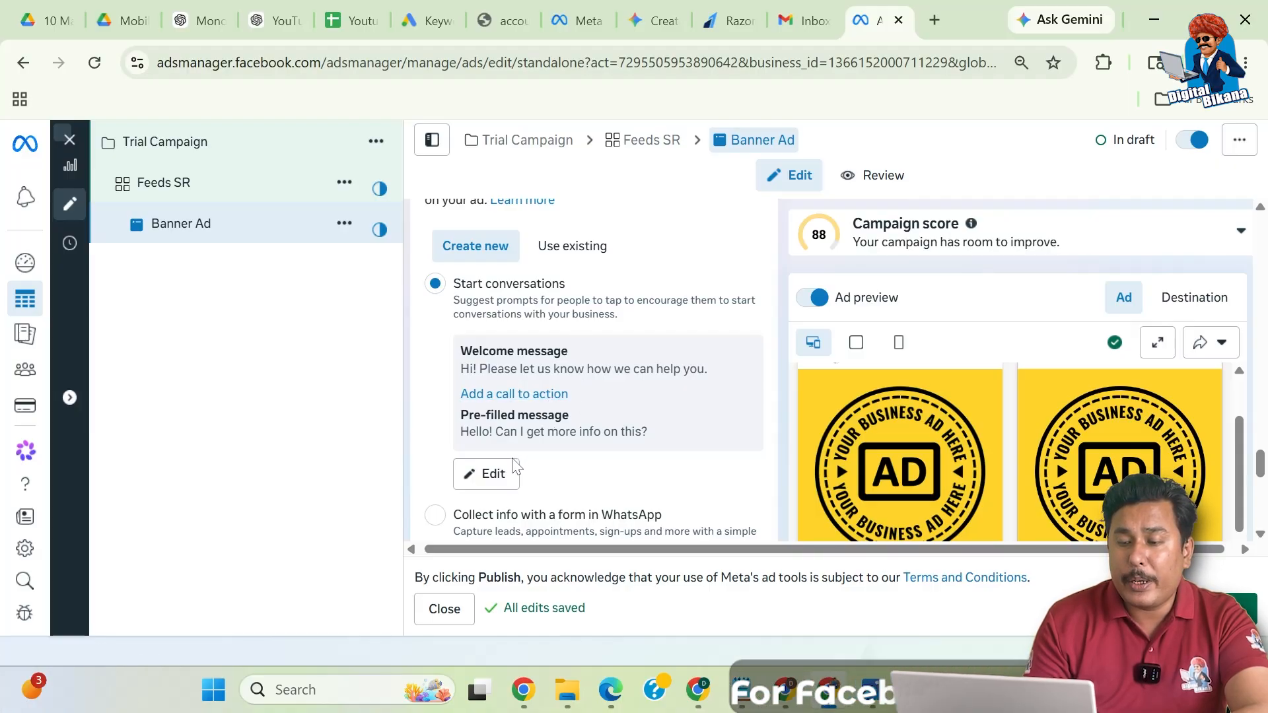
pyautogui.click(494, 474)
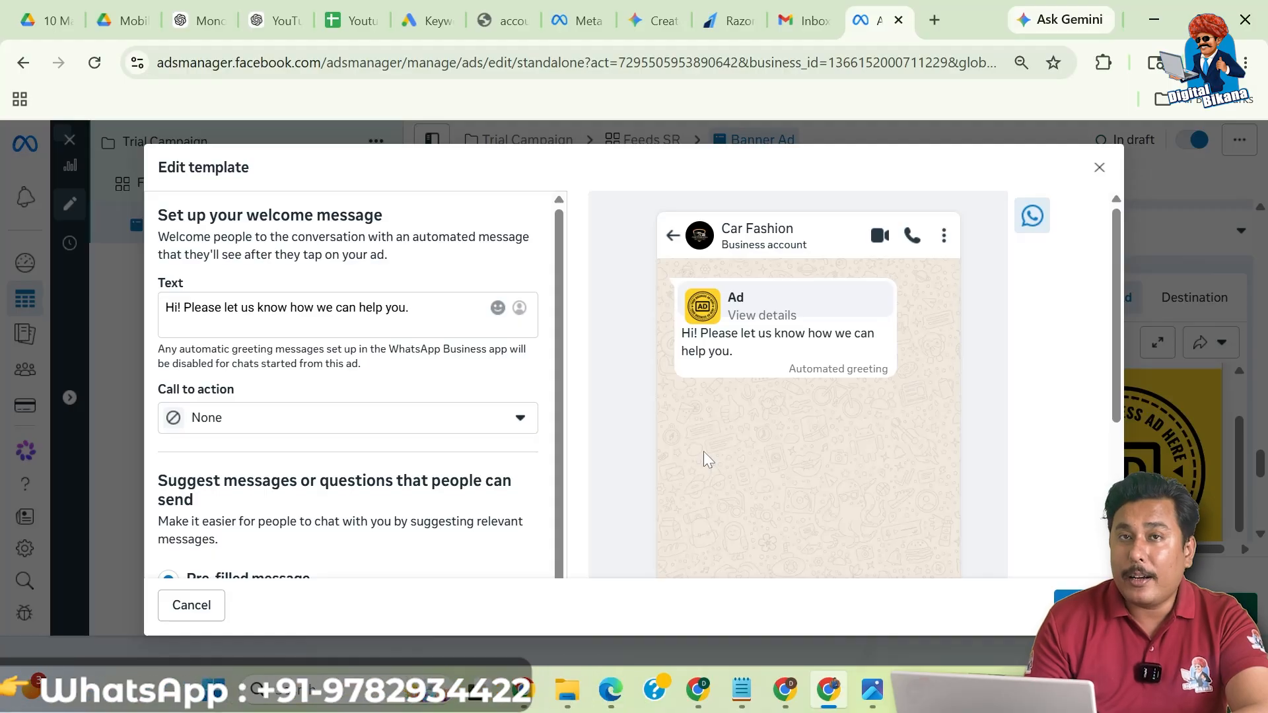
pyautogui.scroll(-5, 703, 452)
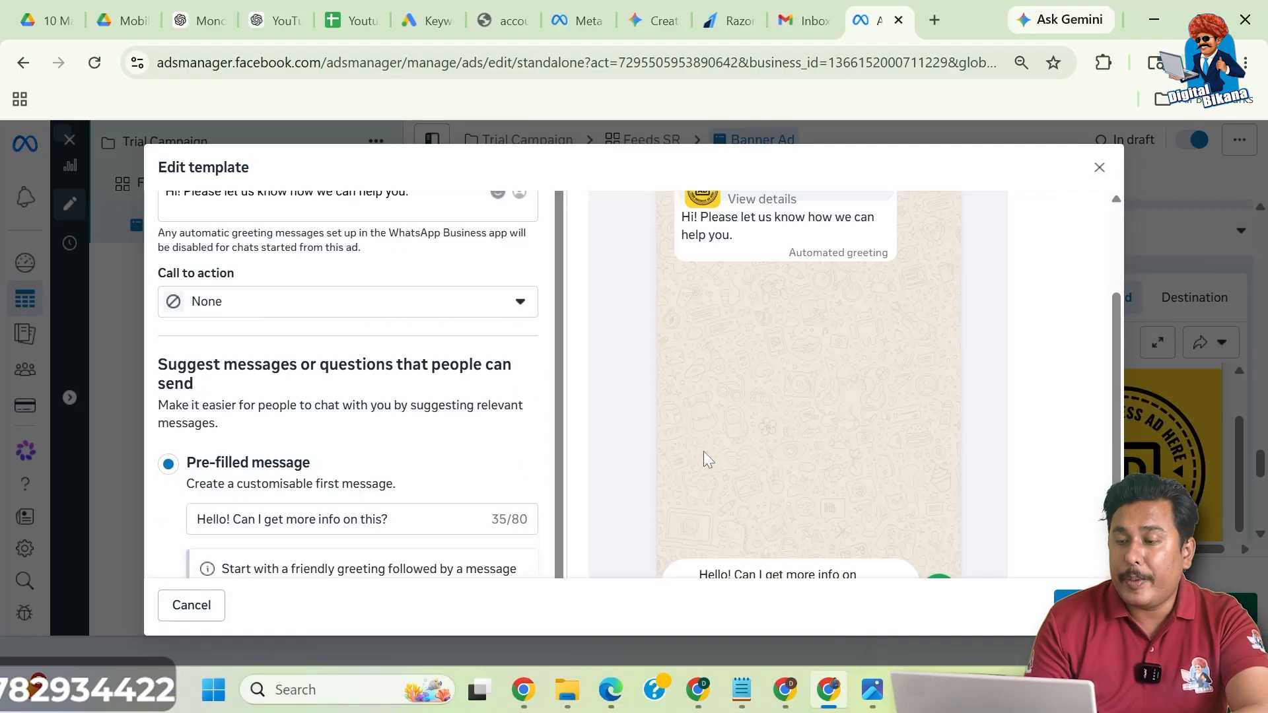
pyautogui.scroll(5, 703, 456)
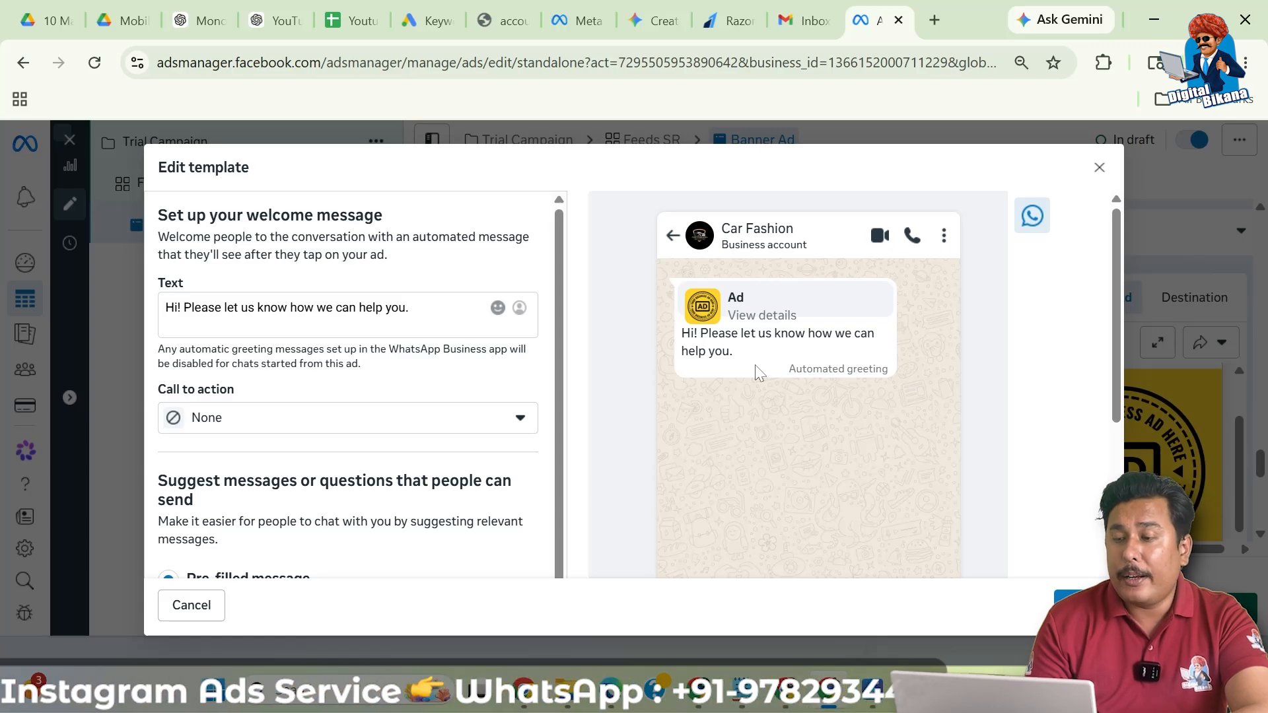
pyautogui.scroll(-5, 755, 364)
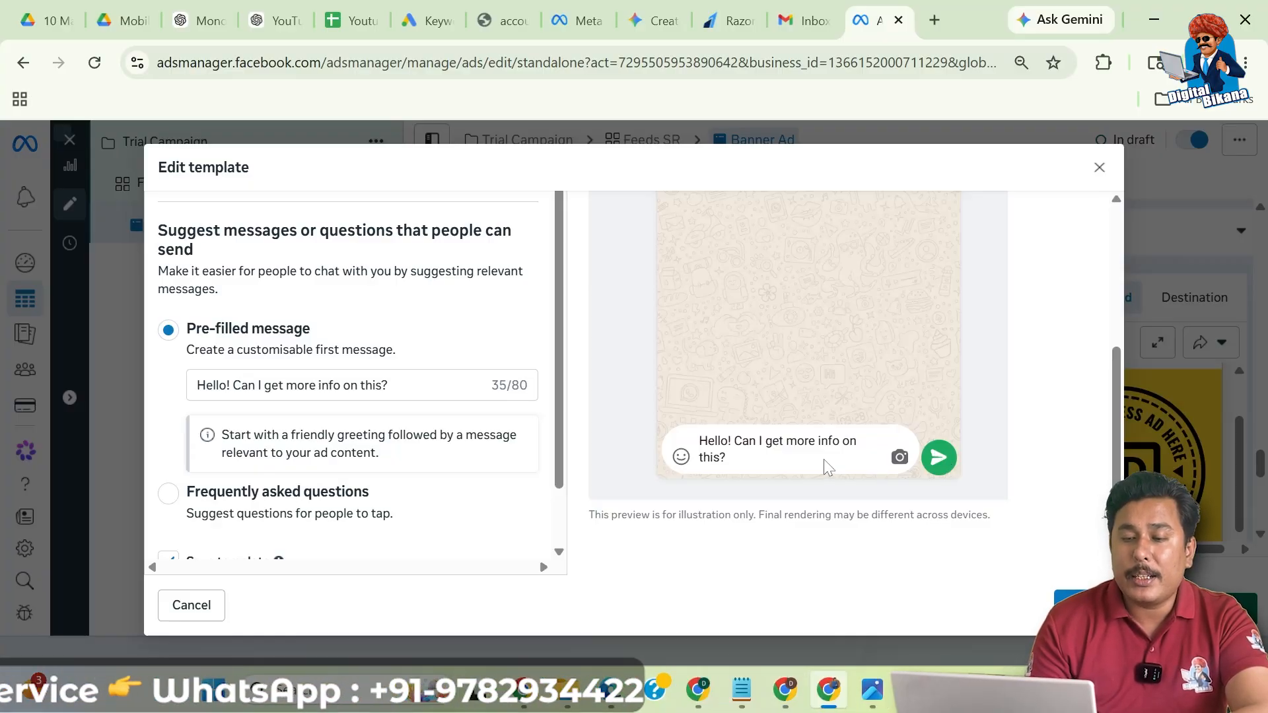
pyautogui.scroll(3, 822, 458)
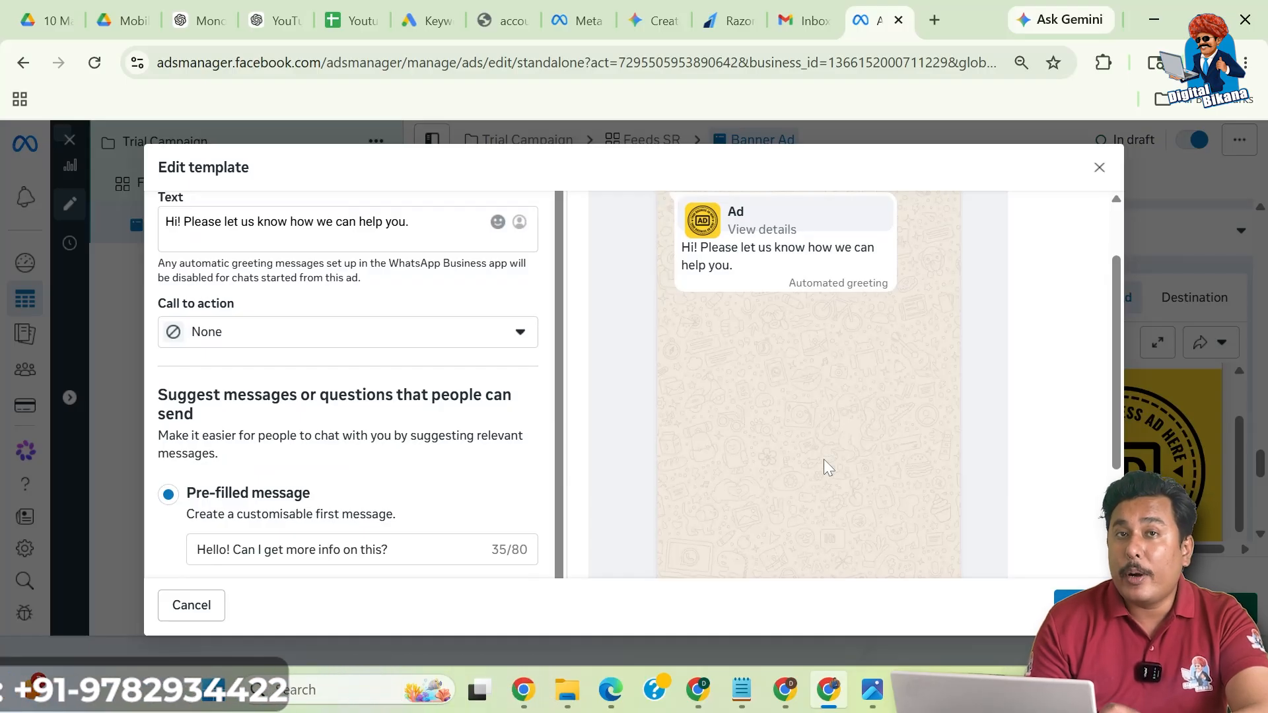
pyautogui.scroll(2, 822, 458)
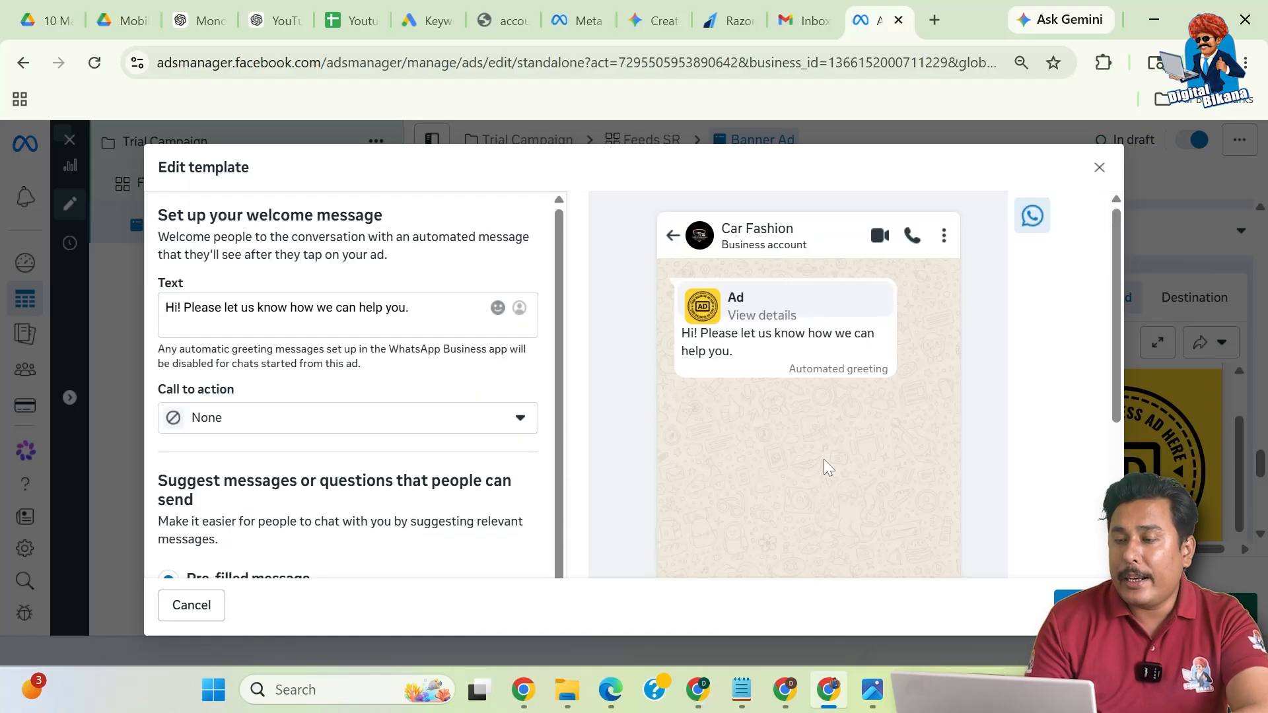
pyautogui.click(1096, 177)
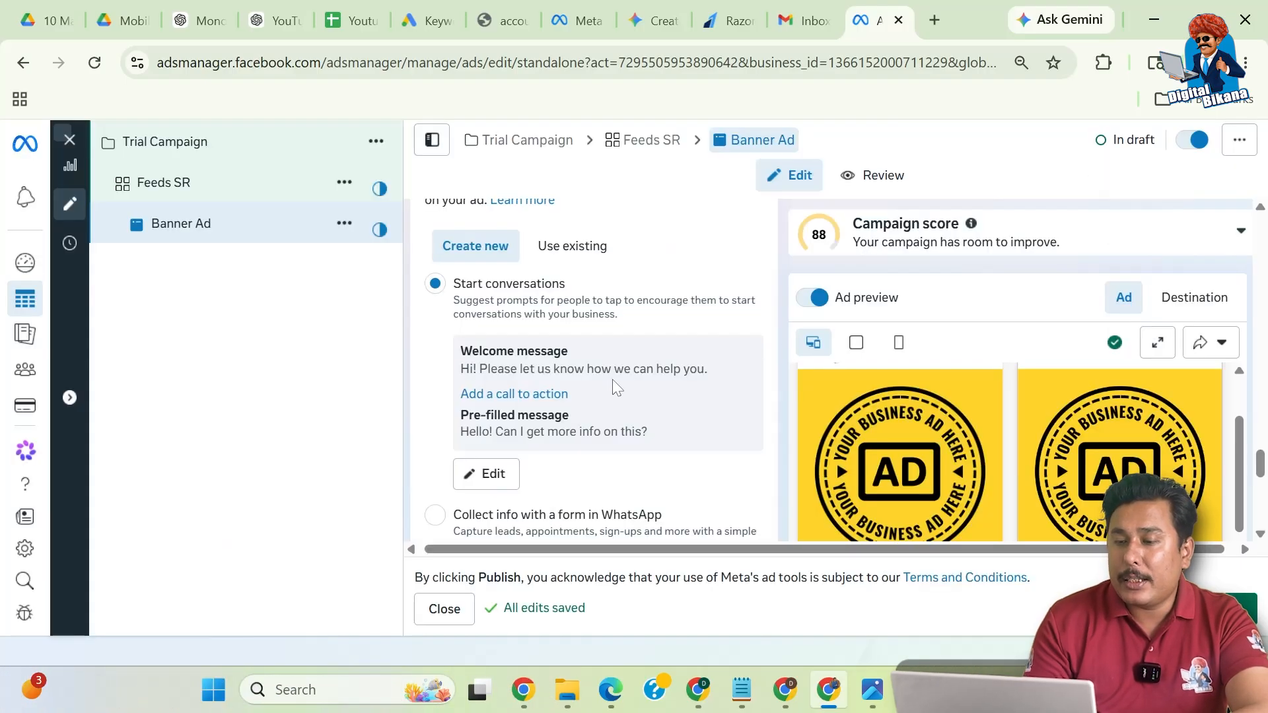
pyautogui.scroll(2, 612, 379)
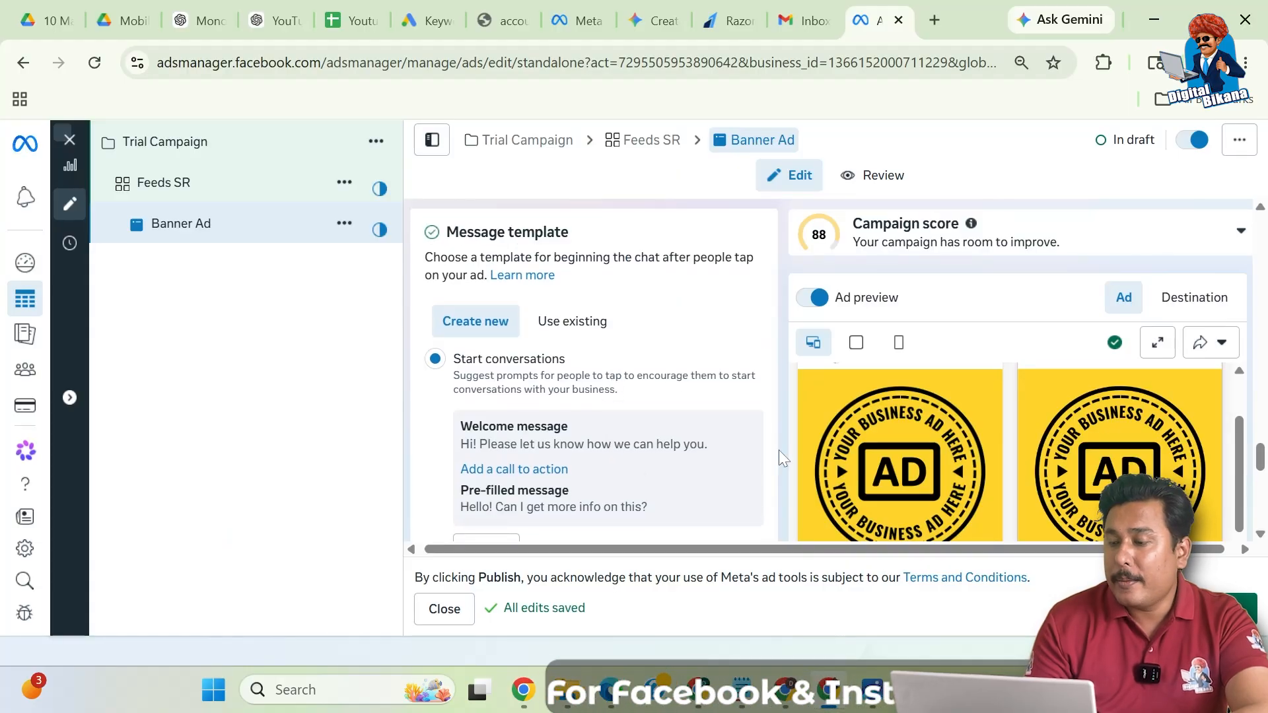